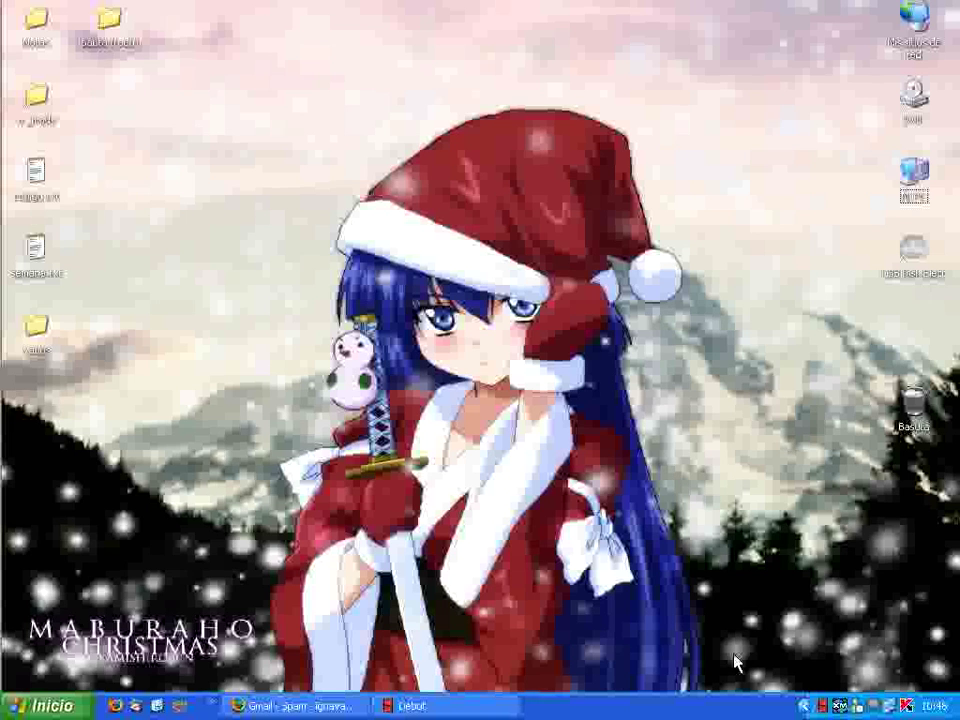
Step: Launch GIMP 2 from the Windows XP Start menu
{"action": "left_click", "coordinate": [42, 705]}
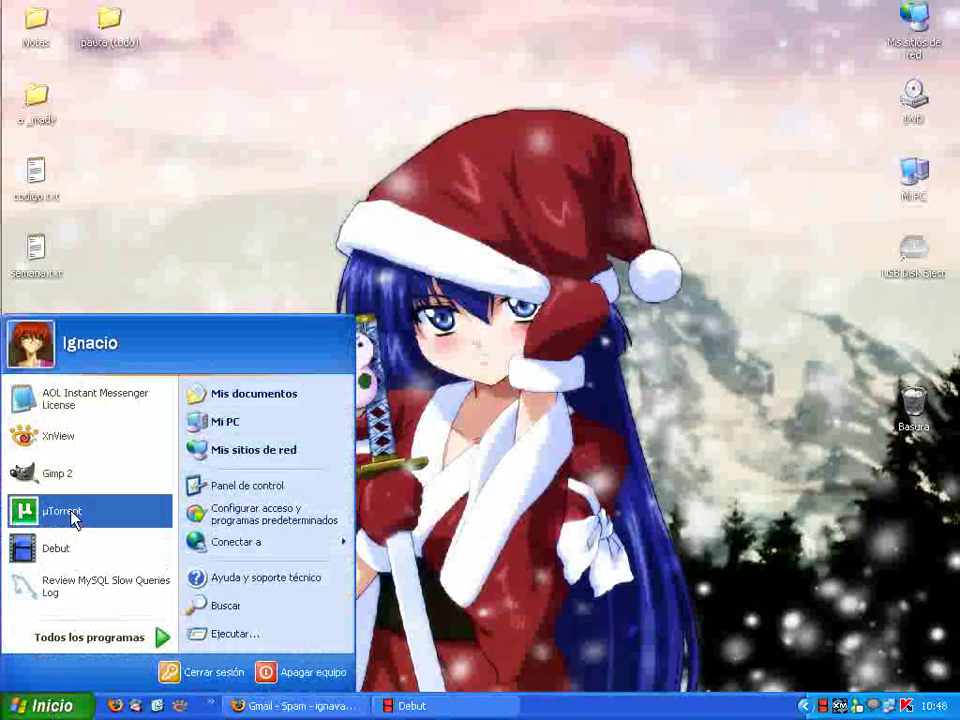
{"action": "left_click", "coordinate": [75, 483]}
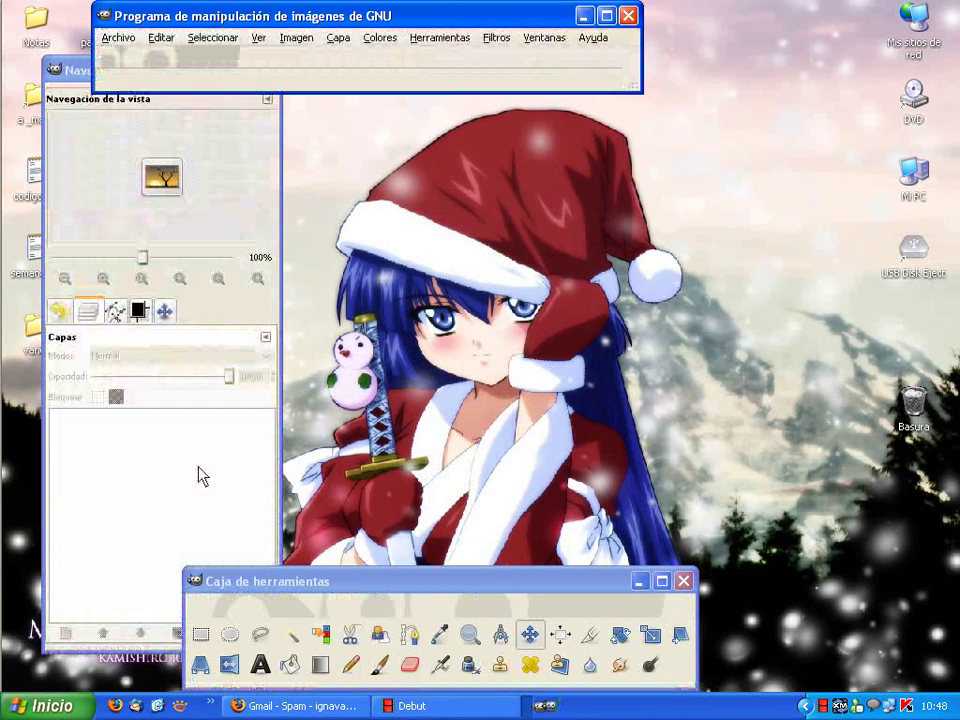
Step: Move the layers dock to the right and open the recent image pintura24bits1b.xcf
{"action": "left_click_drag", "start_coordinate": [82, 70], "coordinate": [772, 73]}
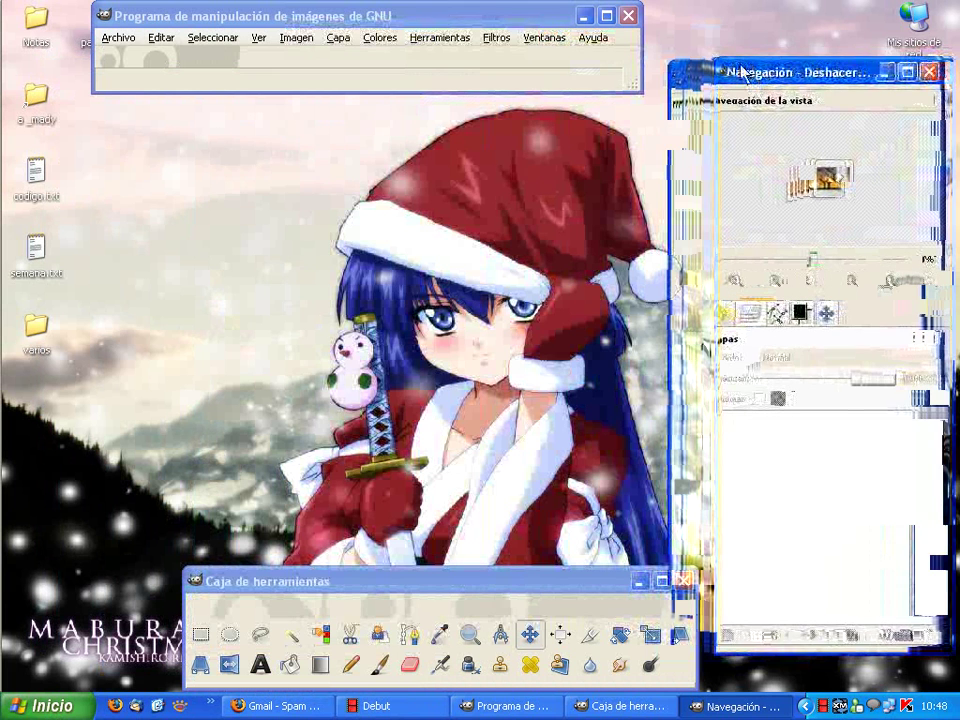
{"action": "left_click", "coordinate": [118, 38]}
{"action": "mouse_move", "coordinate": [210, 157]}
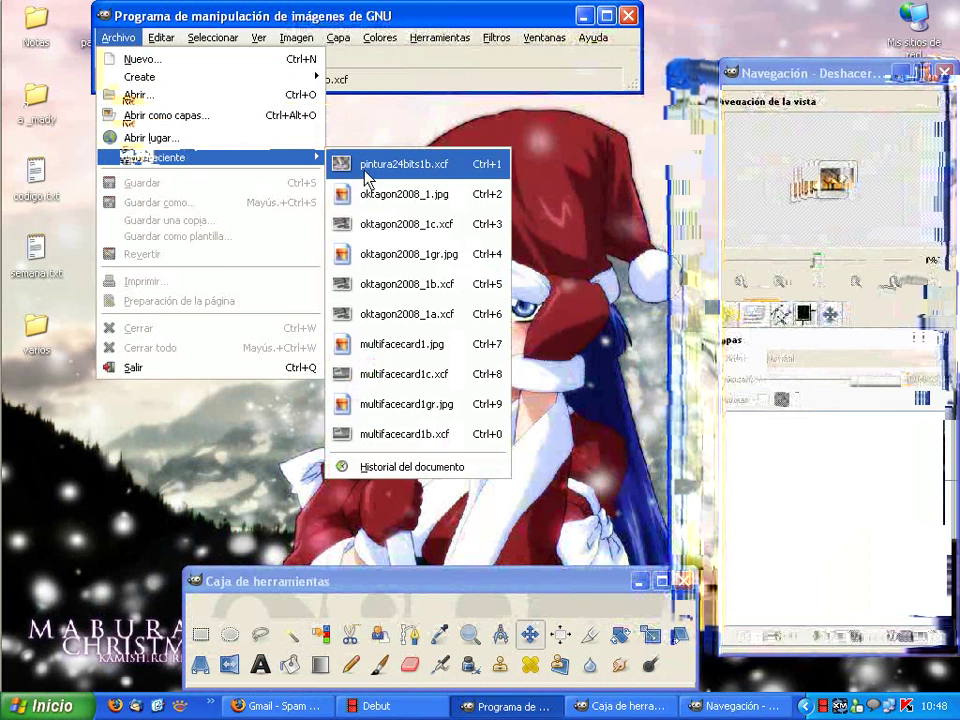
{"action": "left_click", "coordinate": [366, 178]}
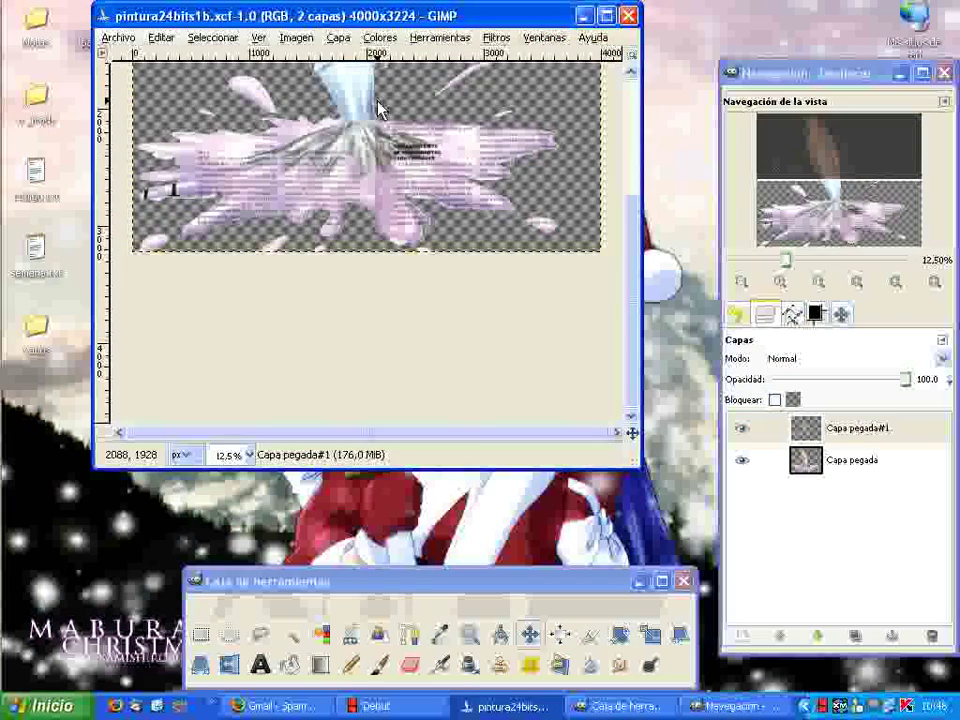
Step: Enlarge the image window and zoom to 300% on the black stripe at the splash's lower-left tip
{"action": "mouse_move", "coordinate": [640, 465]}
{"action": "left_mouse_down"}
{"action": "mouse_move", "coordinate": [686, 556]}
{"action": "mouse_move", "coordinate": [708, 562]}
{"action": "left_mouse_up"}
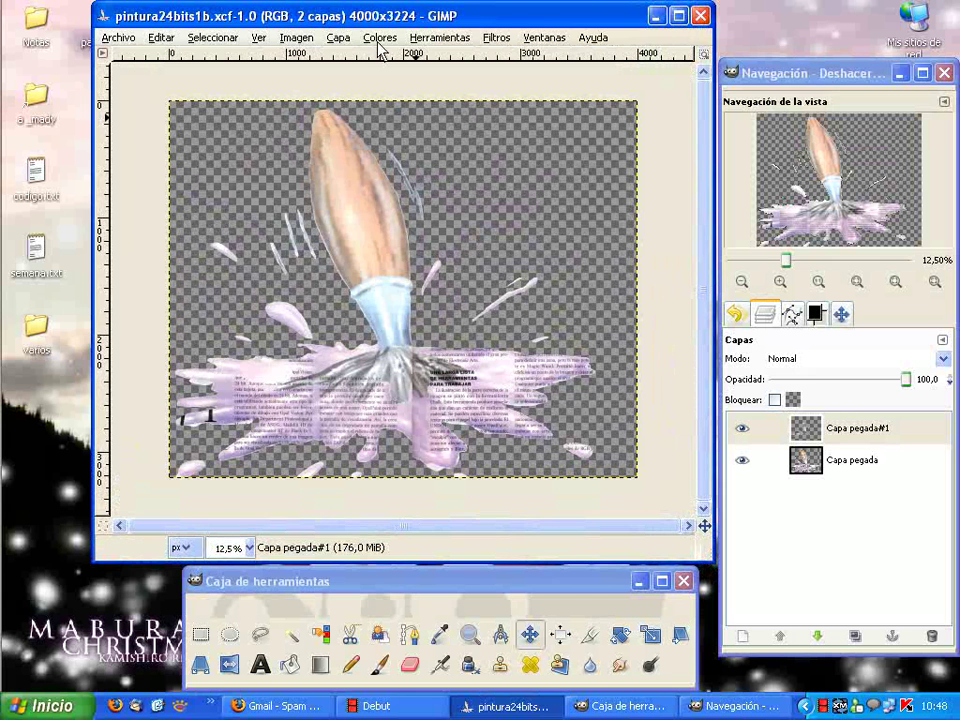
{"action": "left_click", "coordinate": [470, 634]}
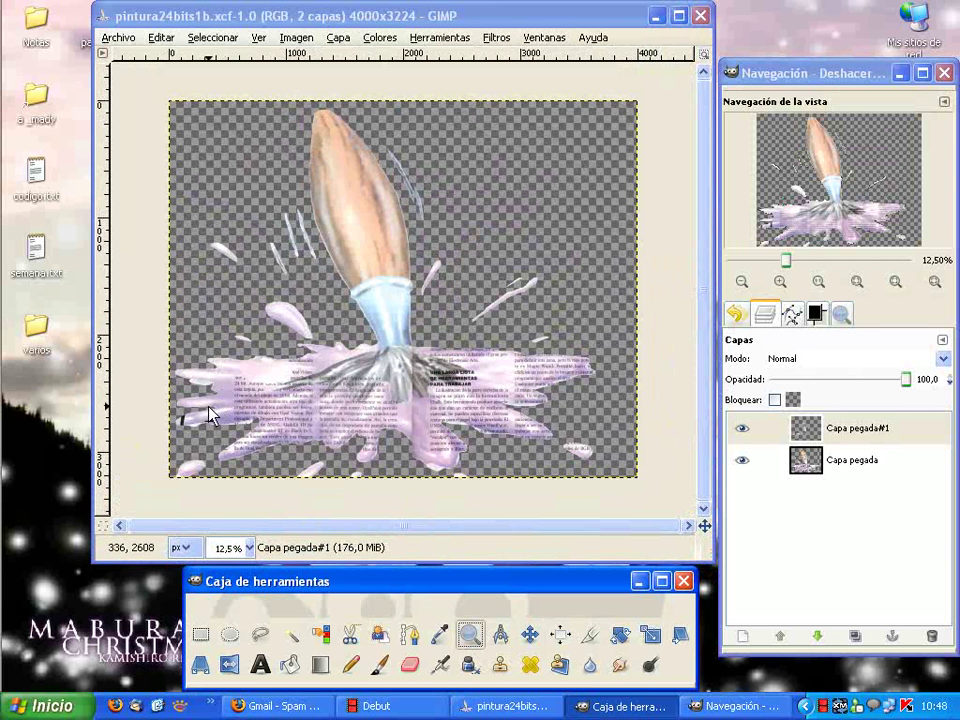
{"action": "left_click", "coordinate": [208, 407]}
{"action": "left_click", "coordinate": [383, 308]}
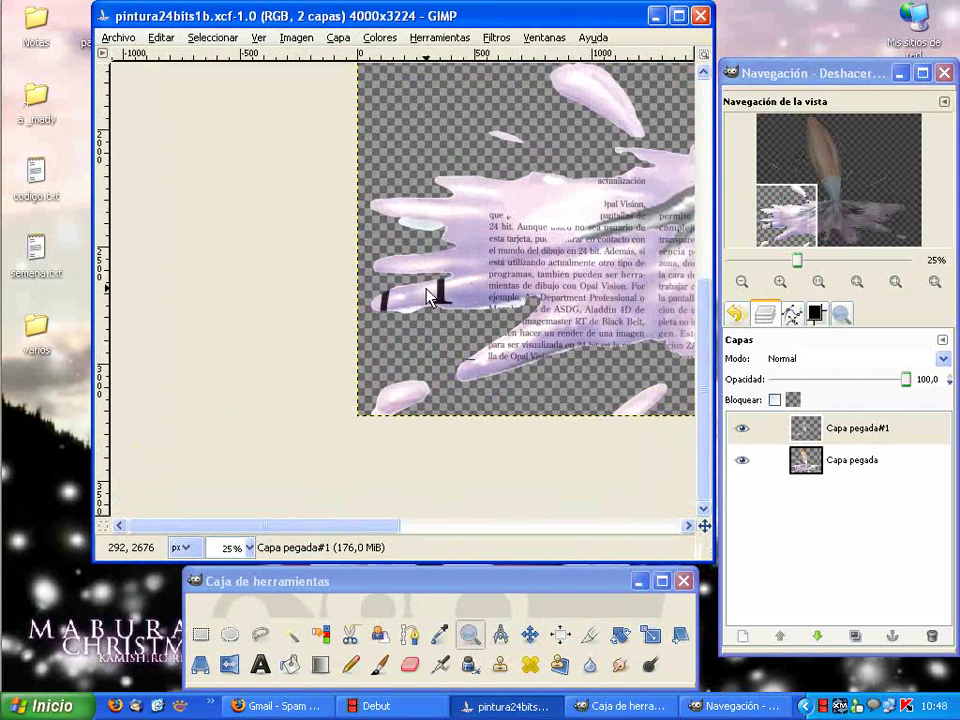
{"action": "left_click", "coordinate": [385, 305]}
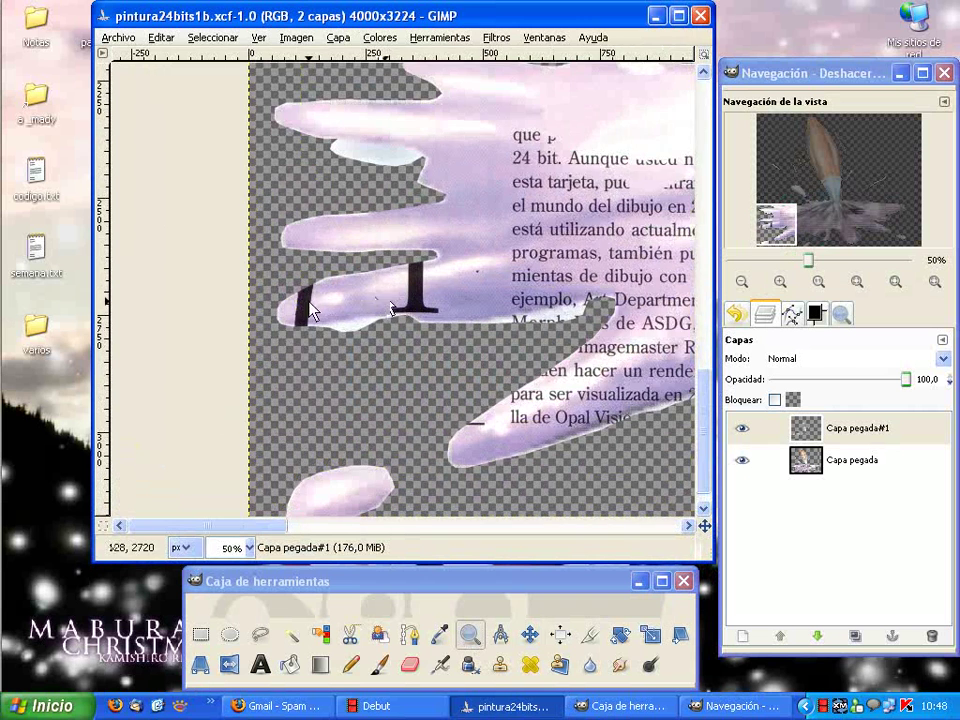
{"action": "left_click", "coordinate": [311, 311]}
{"action": "left_click", "coordinate": [414, 298]}
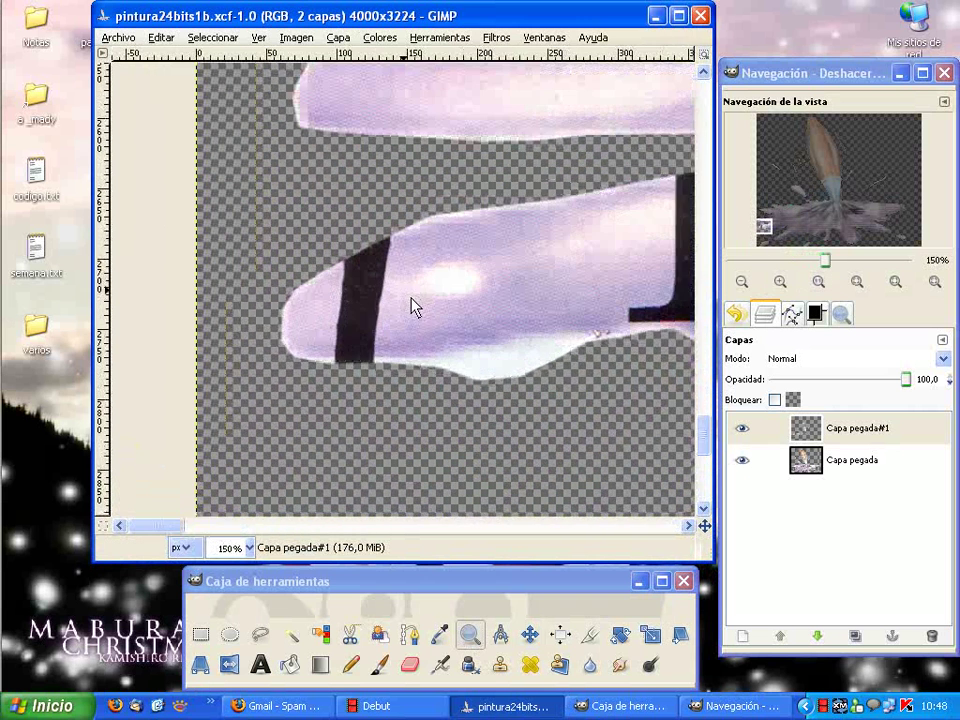
{"action": "left_click", "coordinate": [396, 281]}
{"action": "left_click", "coordinate": [394, 336]}
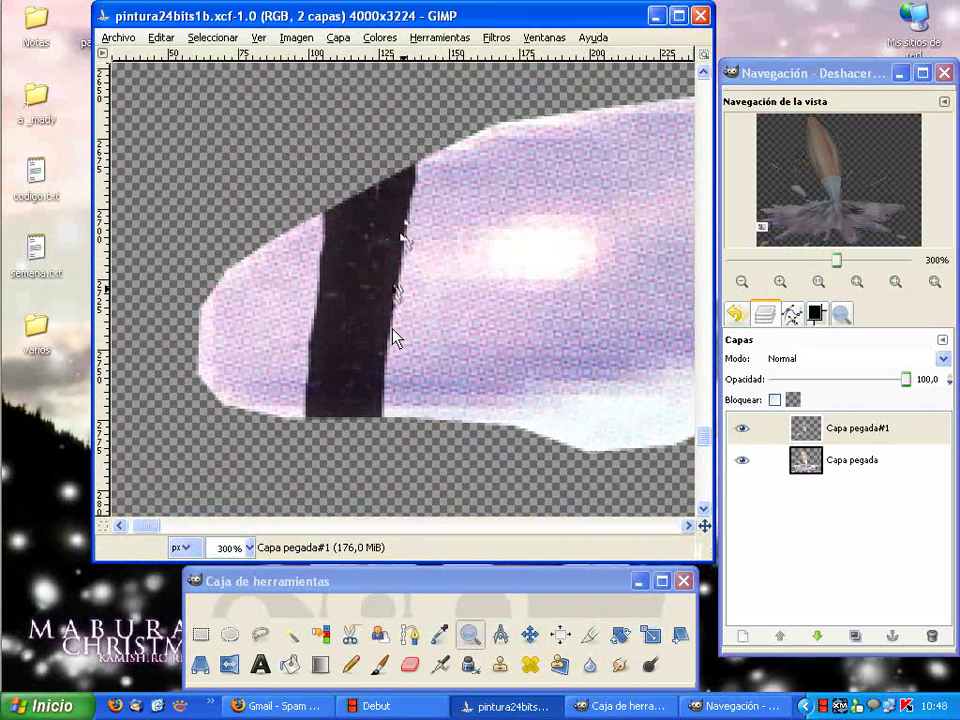
{"action": "key", "text": "f"}
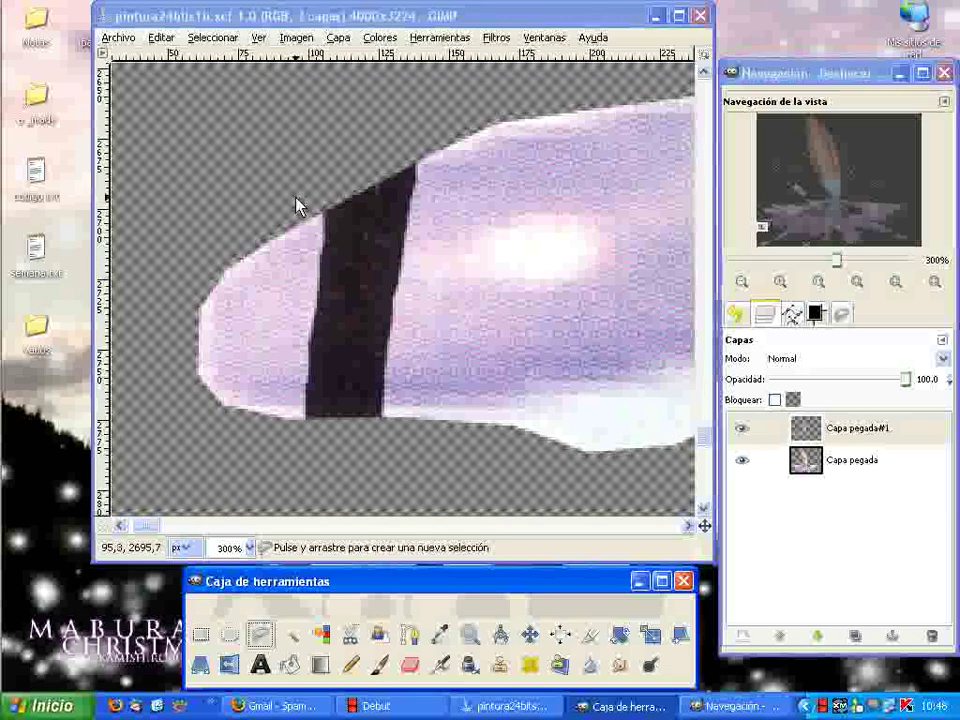
Step: Lasso a purple area beside the stripe and copy its visible pixels
{"action": "left_click", "coordinate": [300, 205]}
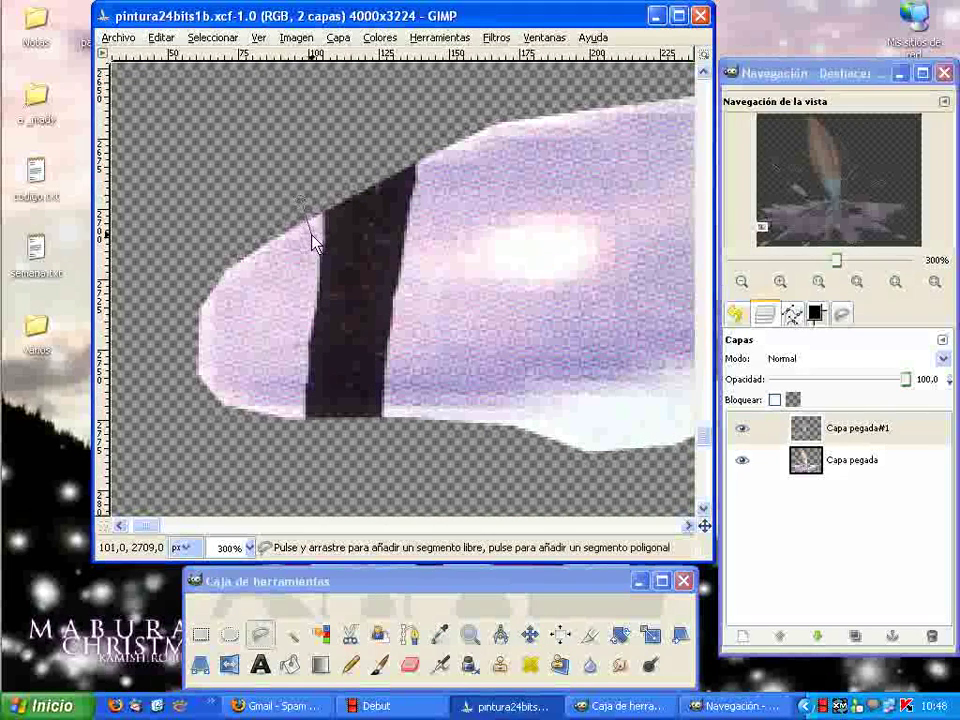
{"action": "left_click", "coordinate": [311, 235]}
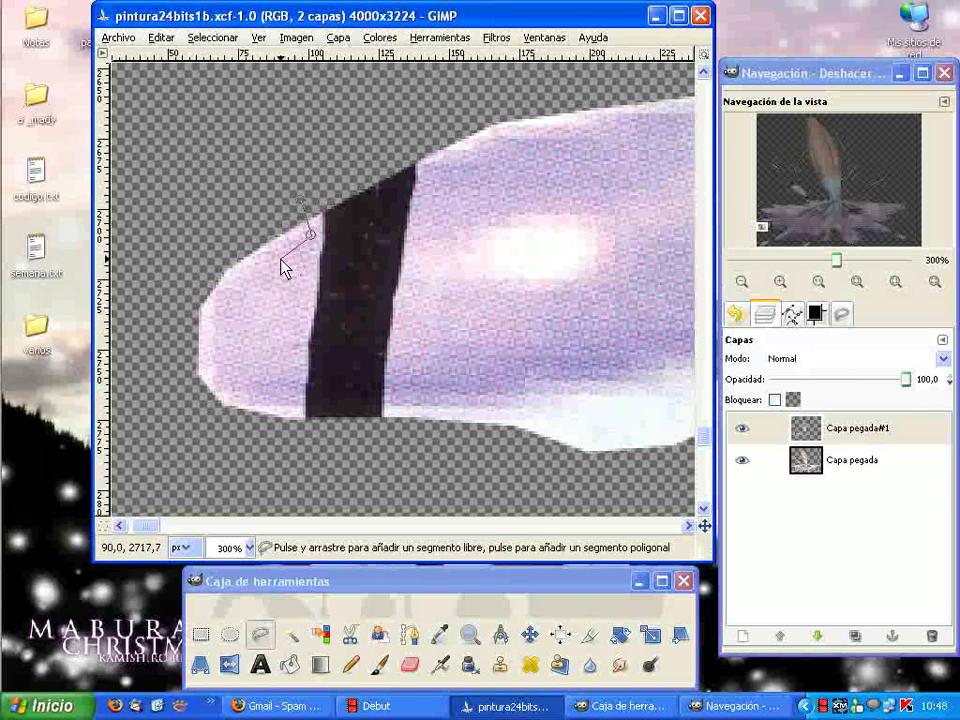
{"action": "left_click", "coordinate": [278, 251]}
{"action": "left_click", "coordinate": [262, 220]}
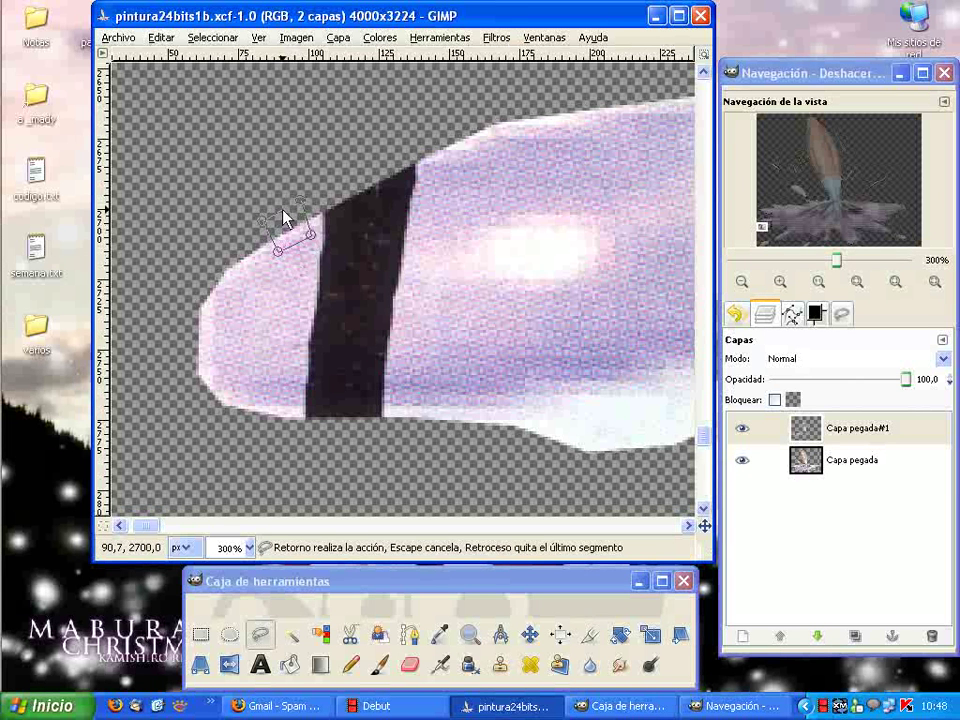
{"action": "left_click", "coordinate": [299, 205]}
{"action": "left_click", "coordinate": [161, 37]}
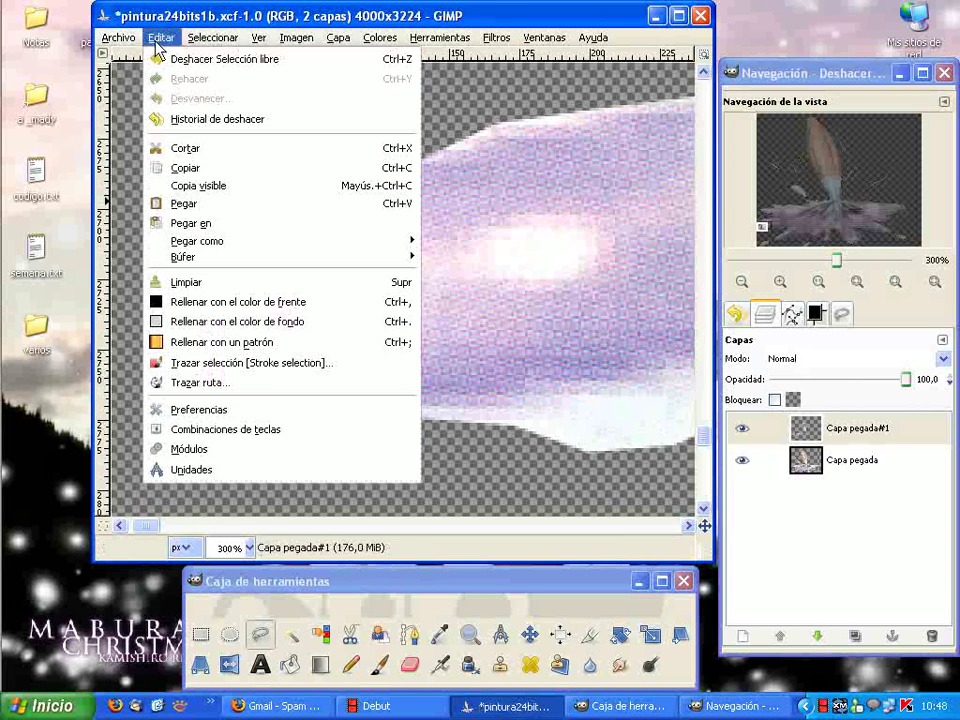
{"action": "left_click", "coordinate": [228, 185]}
Step: Paste the purple patch as a new layer and move it onto the stripe's top edge
{"action": "left_click", "coordinate": [161, 37]}
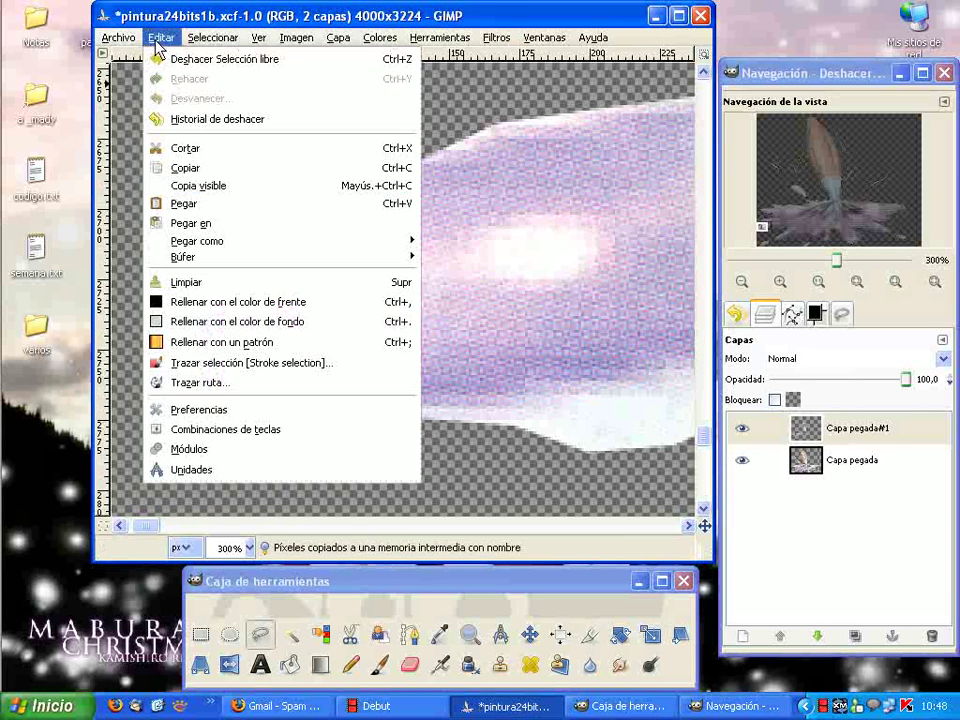
{"action": "left_click", "coordinate": [233, 210]}
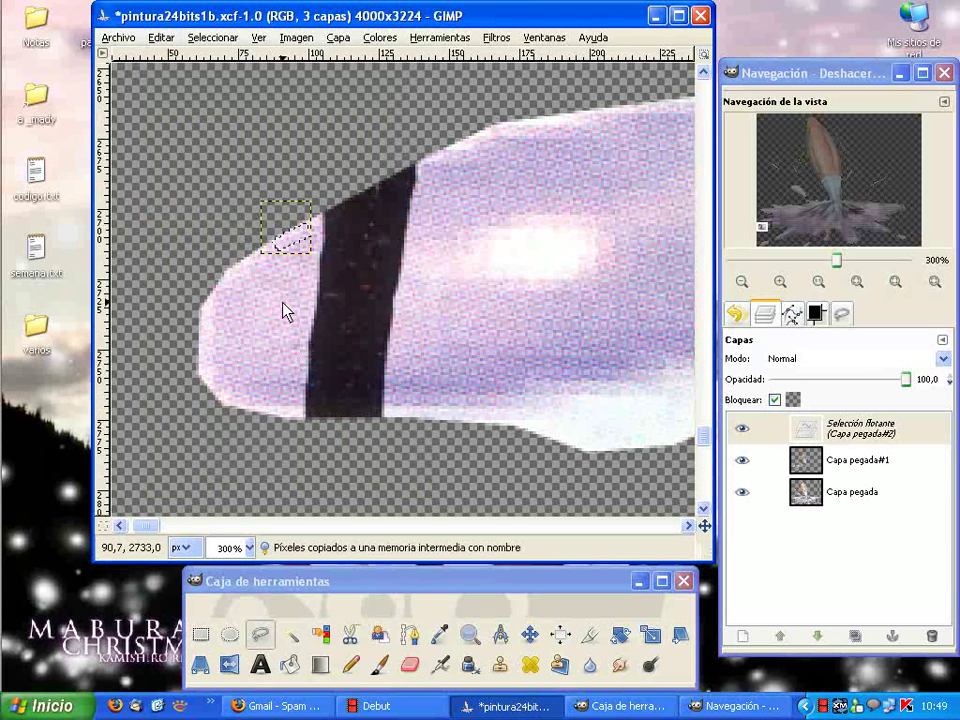
{"action": "key", "text": "shift+ctrl+n"}
{"action": "key", "text": "m"}
{"action": "mouse_move", "coordinate": [294, 249]}
{"action": "left_mouse_down"}
{"action": "mouse_move", "coordinate": [318, 220]}
{"action": "mouse_move", "coordinate": [332, 225]}
{"action": "mouse_move", "coordinate": [390, 195]}
{"action": "left_mouse_up"}
Step: Paste two more patch layers over the stripe, then lasso a purple area left of it
{"action": "key", "text": "ctrl+v"}
{"action": "key", "text": "shift+ctrl+n"}
{"action": "key", "text": "ctrl+v"}
{"action": "key", "text": "shift+ctrl+n"}
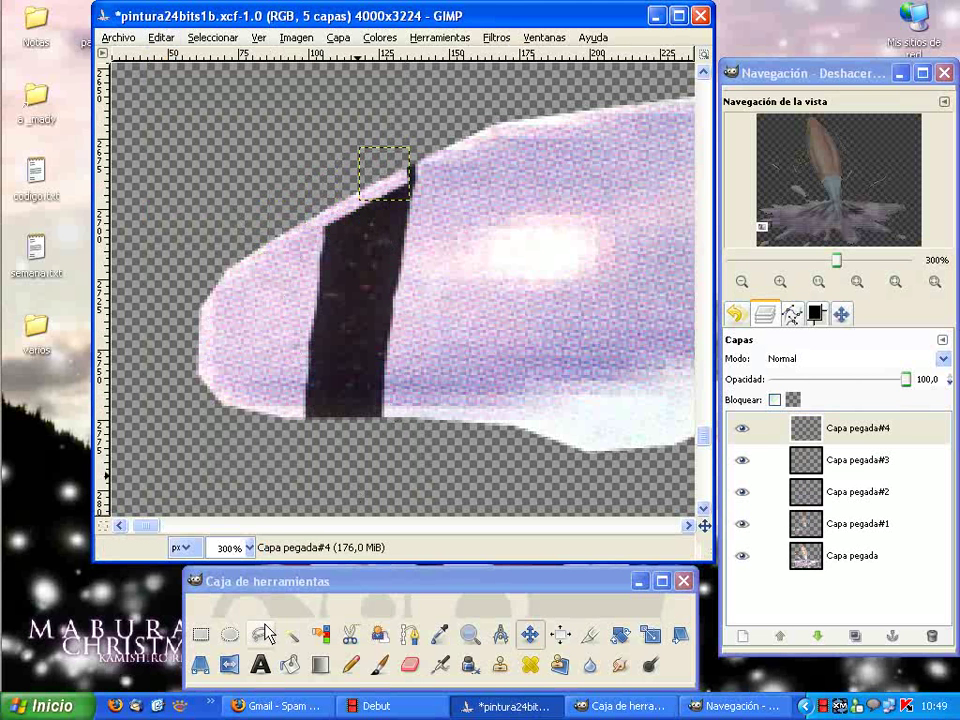
{"action": "key", "text": "f"}
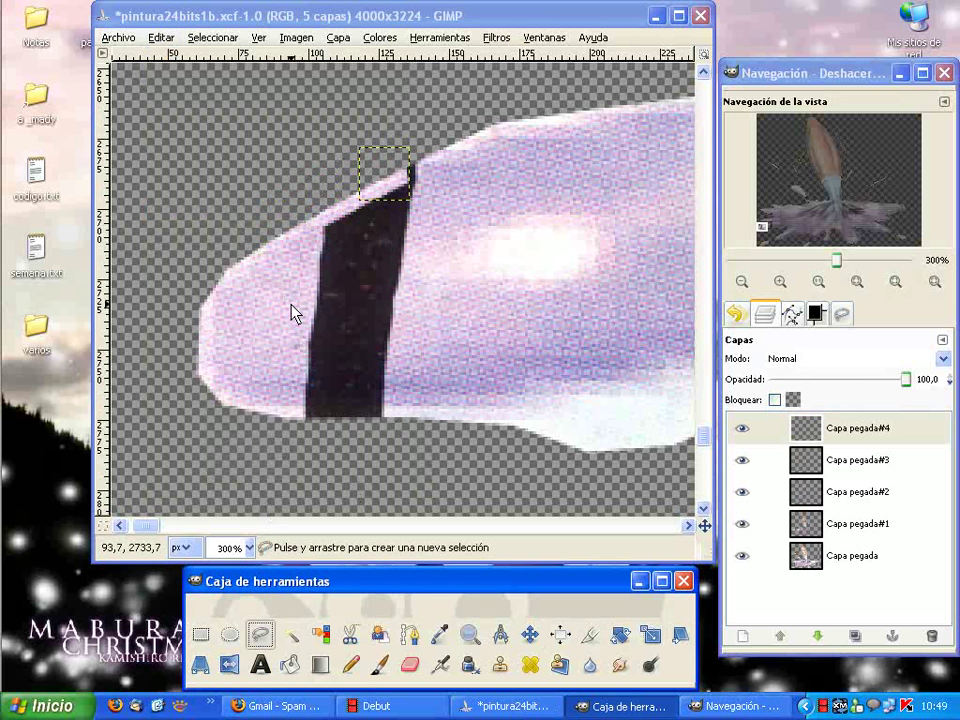
{"action": "left_click_drag", "start_coordinate": [291, 305], "coordinate": [267, 322]}
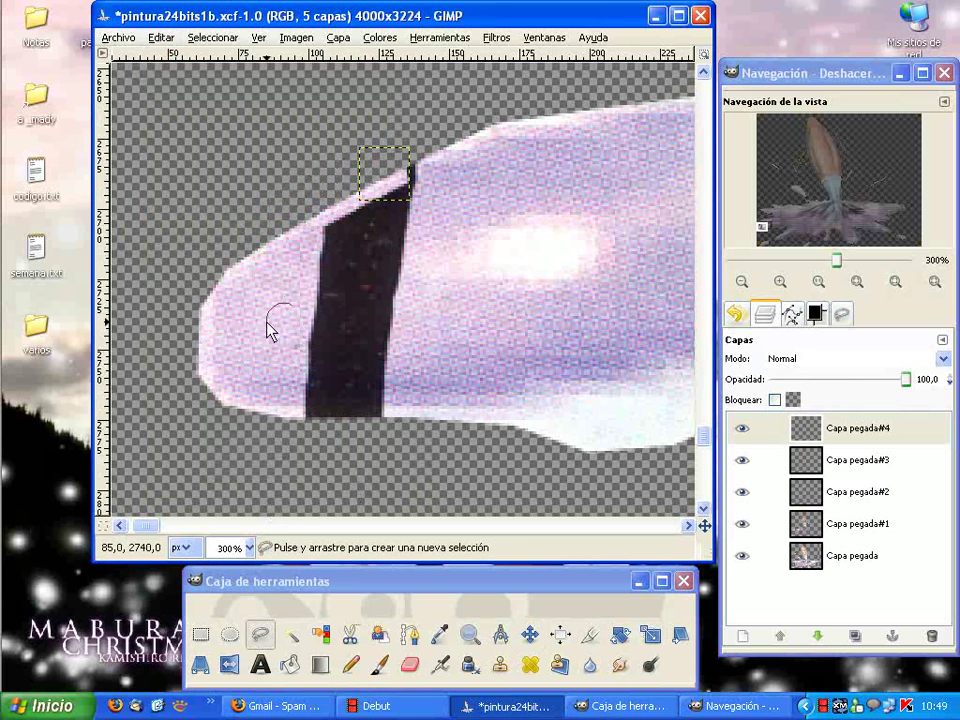
Step: Copy the outlined purple area, paste it as a new layer and move it onto the stripe
{"action": "left_click", "coordinate": [161, 38]}
{"action": "left_click", "coordinate": [198, 185]}
{"action": "left_click", "coordinate": [161, 38]}
{"action": "left_click", "coordinate": [184, 203]}
{"action": "key", "text": "ctrl+shift+n"}
{"action": "key", "text": "m"}
{"action": "mouse_move", "coordinate": [366, 220]}
{"action": "left_mouse_down"}
{"action": "mouse_move", "coordinate": [326, 343]}
{"action": "mouse_move", "coordinate": [349, 326]}
{"action": "mouse_move", "coordinate": [335, 288]}
{"action": "mouse_move", "coordinate": [364, 291]}
{"action": "mouse_move", "coordinate": [360, 279]}
{"action": "mouse_move", "coordinate": [396, 289]}
{"action": "mouse_move", "coordinate": [379, 315]}
{"action": "mouse_move", "coordinate": [333, 330]}
{"action": "mouse_move", "coordinate": [398, 320]}
{"action": "mouse_move", "coordinate": [398, 346]}
{"action": "mouse_move", "coordinate": [324, 345]}
{"action": "left_mouse_up"}
Step: Paste twelve more purple patch layers to cover the stripe's middle
{"action": "key", "text": "ctrl+v"}
{"action": "key", "text": "ctrl+shift+n"}
{"action": "key", "text": "ctrl+v"}
{"action": "key", "text": "ctrl+shift+n"}
{"action": "key", "text": "ctrl+v"}
{"action": "key", "text": "ctrl+shift+n"}
{"action": "key", "text": "ctrl+v"}
{"action": "key", "text": "ctrl+shift+n"}
{"action": "key", "text": "ctrl+v"}
{"action": "key", "text": "ctrl+shift+n"}
{"action": "key", "text": "ctrl+v"}
{"action": "key", "text": "ctrl+shift+n"}
{"action": "key", "text": "ctrl+v"}
{"action": "key", "text": "ctrl+shift+n"}
{"action": "key", "text": "ctrl+v"}
{"action": "key", "text": "ctrl+shift+n"}
{"action": "key", "text": "ctrl+v"}
{"action": "key", "text": "ctrl+shift+n"}
{"action": "key", "text": "ctrl+v"}
{"action": "key", "text": "ctrl+shift+n"}
{"action": "key", "text": "ctrl+v"}
{"action": "key", "text": "ctrl+shift+n"}
{"action": "key", "text": "ctrl+v"}
{"action": "key", "text": "ctrl+shift+n"}
Step: Paste six more patch layers lower on the stripe, reaching Capa pegada#23
{"action": "key", "text": "ctrl+v"}
{"action": "key", "text": "ctrl+shift+n"}
{"action": "key", "text": "ctrl+v"}
{"action": "key", "text": "ctrl+shift+n"}
{"action": "key", "text": "ctrl+v"}
{"action": "key", "text": "ctrl+shift+n"}
{"action": "key", "text": "ctrl+v"}
{"action": "key", "text": "ctrl+shift+n"}
{"action": "key", "text": "ctrl+v"}
{"action": "key", "text": "ctrl+shift+n"}
{"action": "key", "text": "ctrl+v"}
{"action": "key", "text": "ctrl+shift+n"}
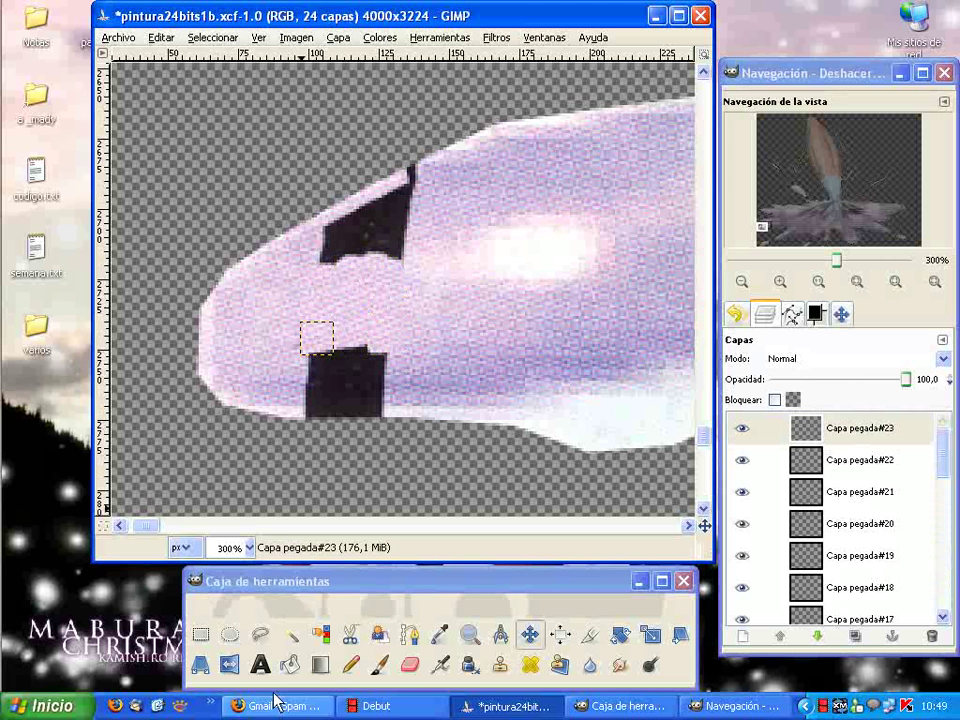
Step: Lasso a purple area beside the lower black piece, undoing a premature paste
{"action": "left_click", "coordinate": [260, 634]}
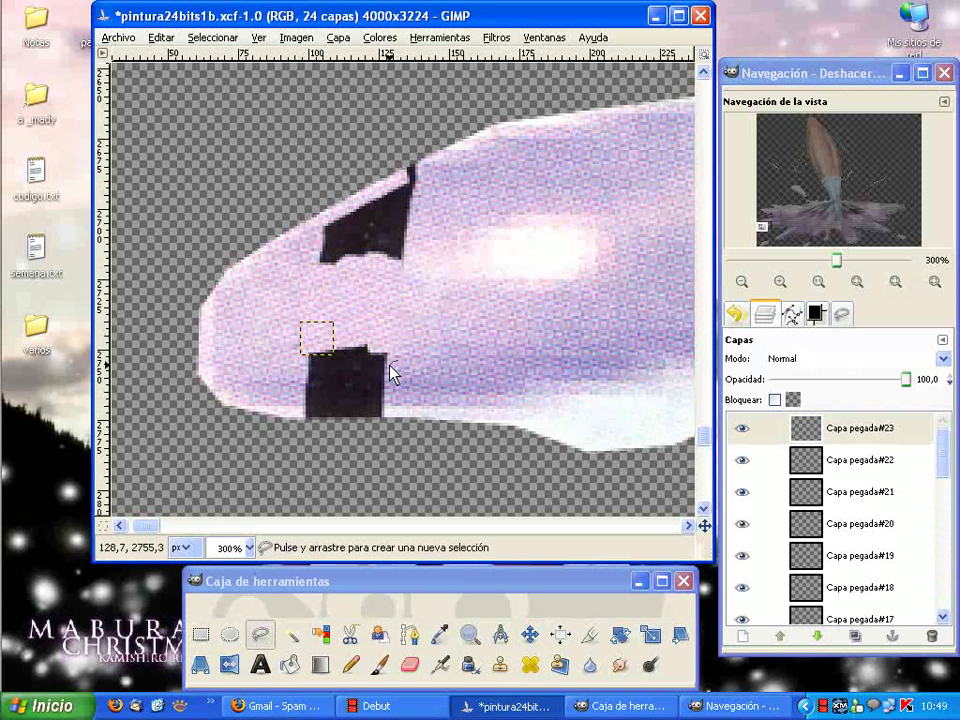
{"action": "left_click_drag", "start_coordinate": [392, 384], "coordinate": [398, 371]}
{"action": "left_click", "coordinate": [161, 37]}
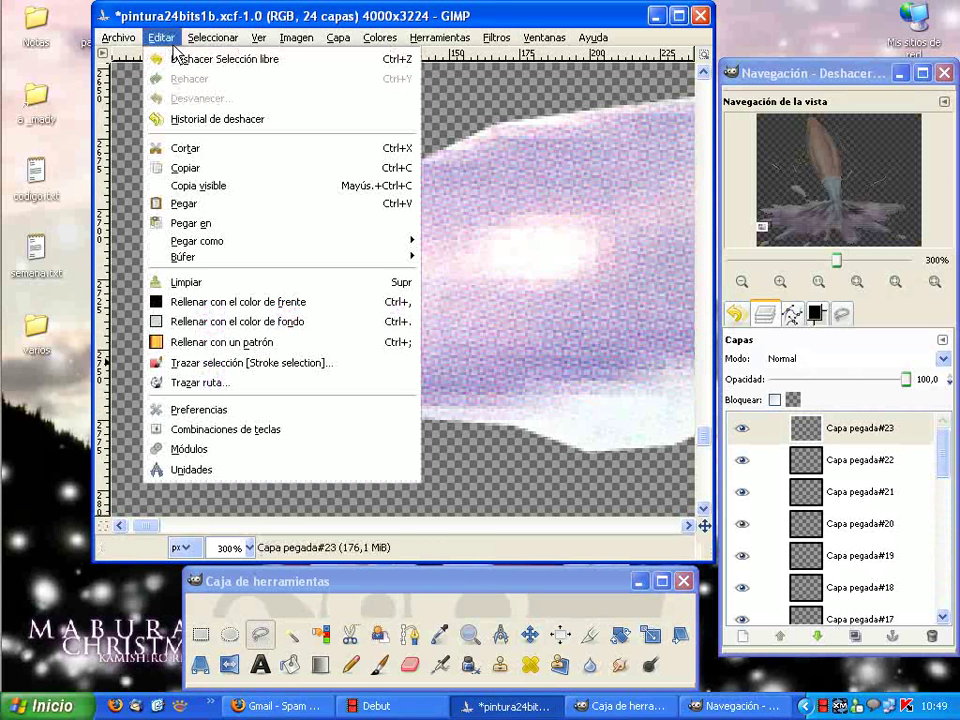
{"action": "left_click", "coordinate": [213, 204]}
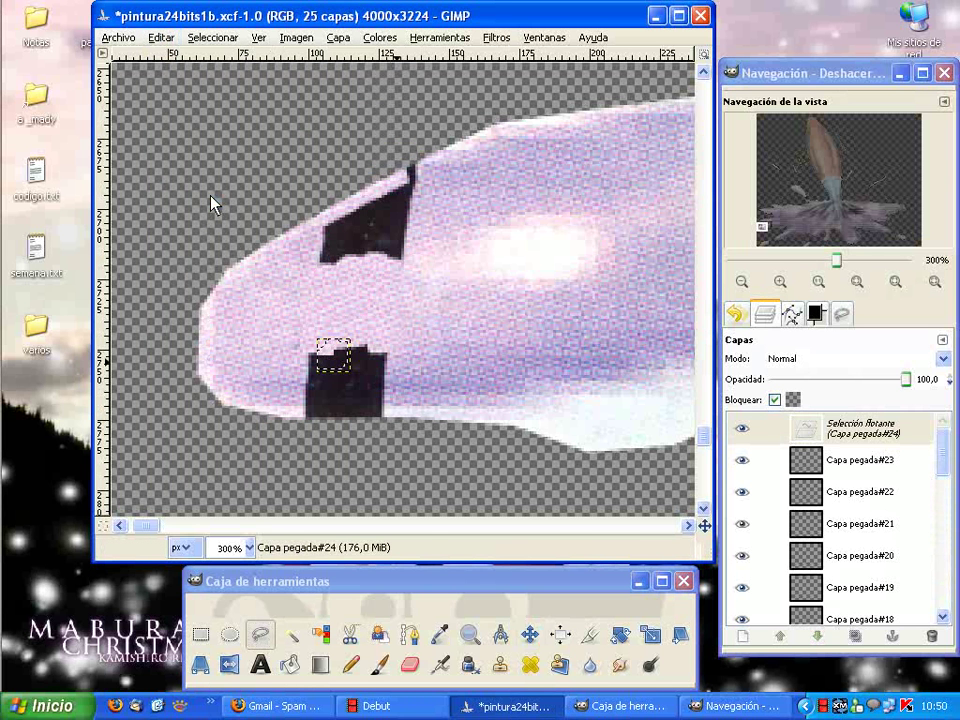
{"action": "key", "text": "ctrl+z"}
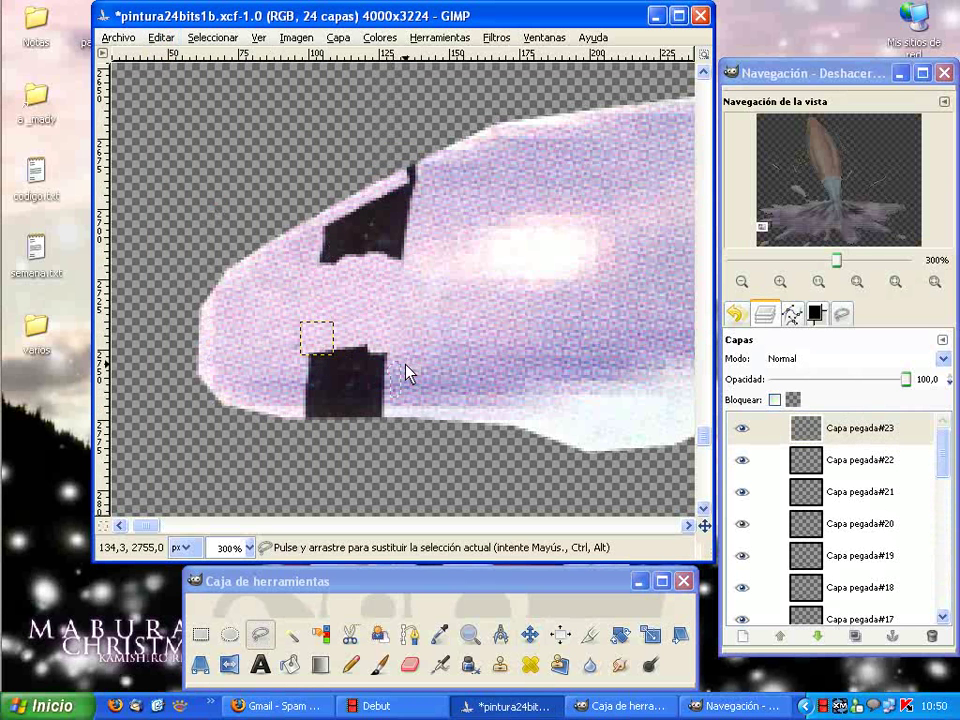
Step: Copy the selected purple area, paste it as a new layer and move it over the black mark
{"action": "left_click", "coordinate": [161, 37]}
{"action": "left_click", "coordinate": [236, 186]}
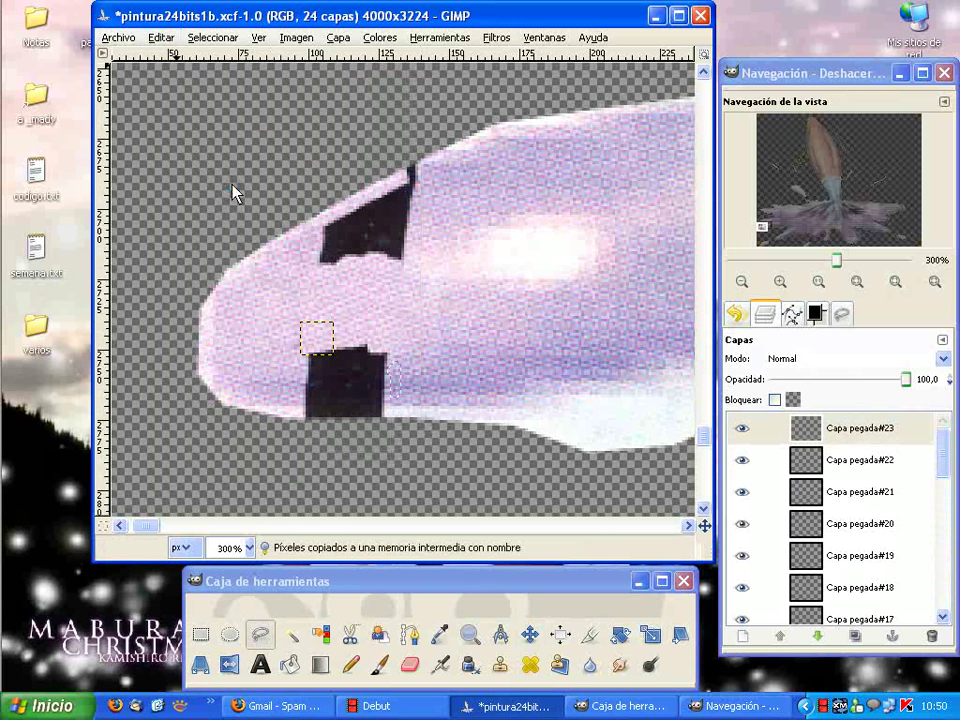
{"action": "left_click", "coordinate": [161, 37]}
{"action": "left_click", "coordinate": [200, 204]}
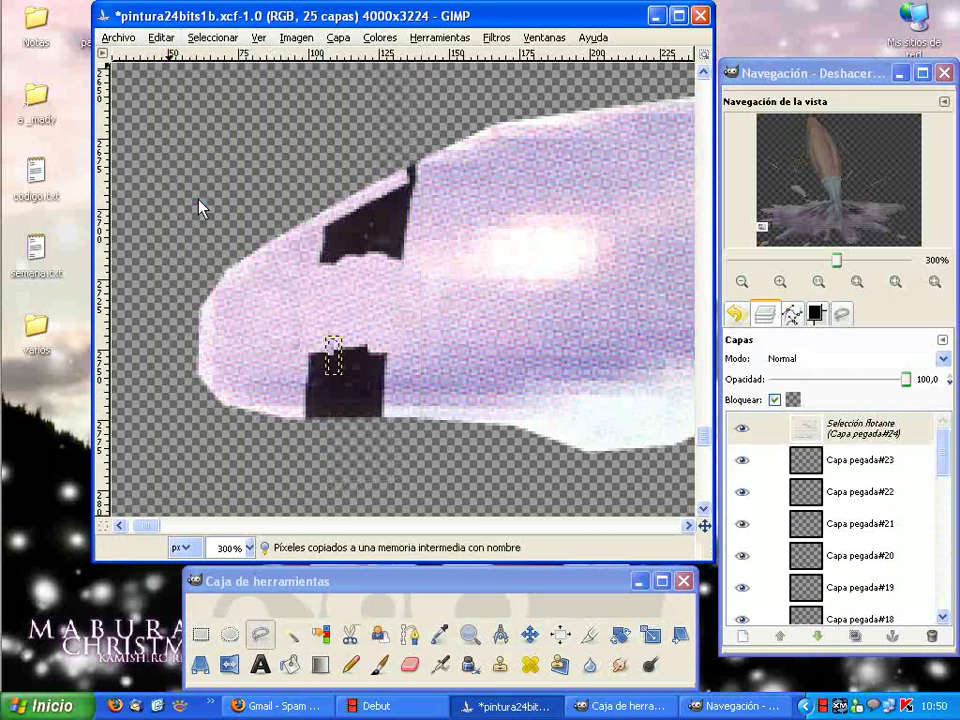
{"action": "key", "text": "ctrl+shift+n"}
{"action": "key", "text": "m"}
{"action": "mouse_move", "coordinate": [334, 360]}
{"action": "left_mouse_down"}
{"action": "mouse_move", "coordinate": [311, 390]}
{"action": "mouse_move", "coordinate": [378, 385]}
{"action": "mouse_move", "coordinate": [326, 402]}
{"action": "mouse_move", "coordinate": [319, 396]}
{"action": "mouse_move", "coordinate": [382, 384]}
{"action": "left_mouse_up"}
Step: Paste seven more purple patch layers over the lower mark, up to Capa pegada#31
{"action": "key", "text": "ctrl+v"}
{"action": "key", "text": "shift+ctrl+n"}
{"action": "key", "text": "ctrl+v"}
{"action": "key", "text": "shift+ctrl+n"}
{"action": "key", "text": "ctrl+v"}
{"action": "key", "text": "shift+ctrl+n"}
{"action": "key", "text": "ctrl+v"}
{"action": "key", "text": "shift+ctrl+n"}
{"action": "key", "text": "ctrl+v"}
{"action": "key", "text": "shift+ctrl+n"}
{"action": "key", "text": "ctrl+v"}
{"action": "key", "text": "shift+ctrl+n"}
{"action": "key", "text": "ctrl+v"}
{"action": "key", "text": "shift+ctrl+n"}
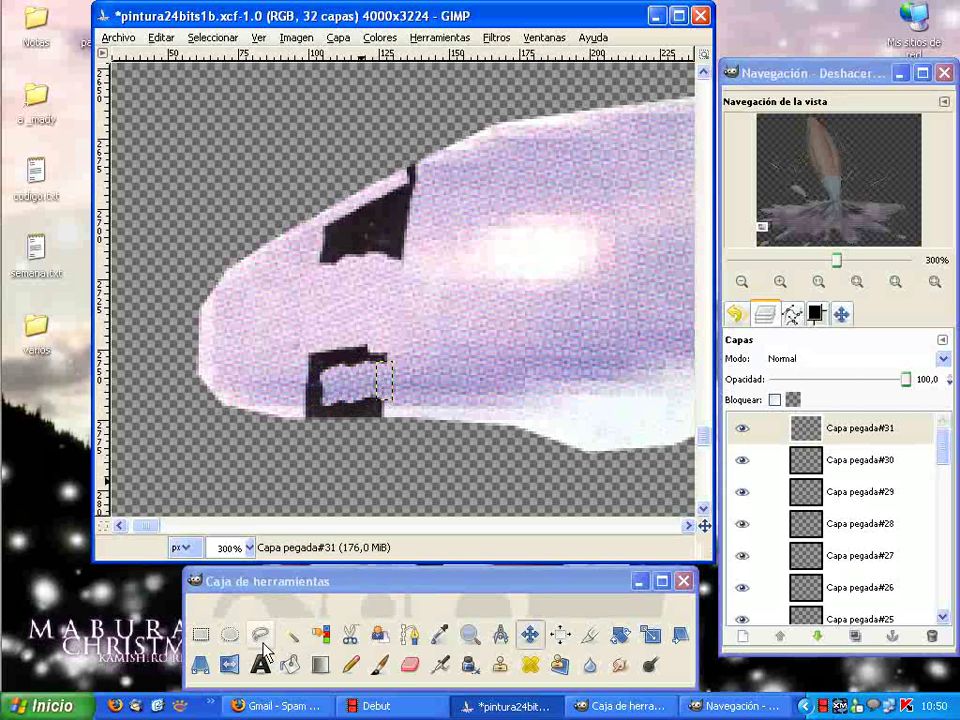
Step: Lasso a purple area beside the dark mark near the splash's left tip
{"action": "left_click", "coordinate": [258, 634]}
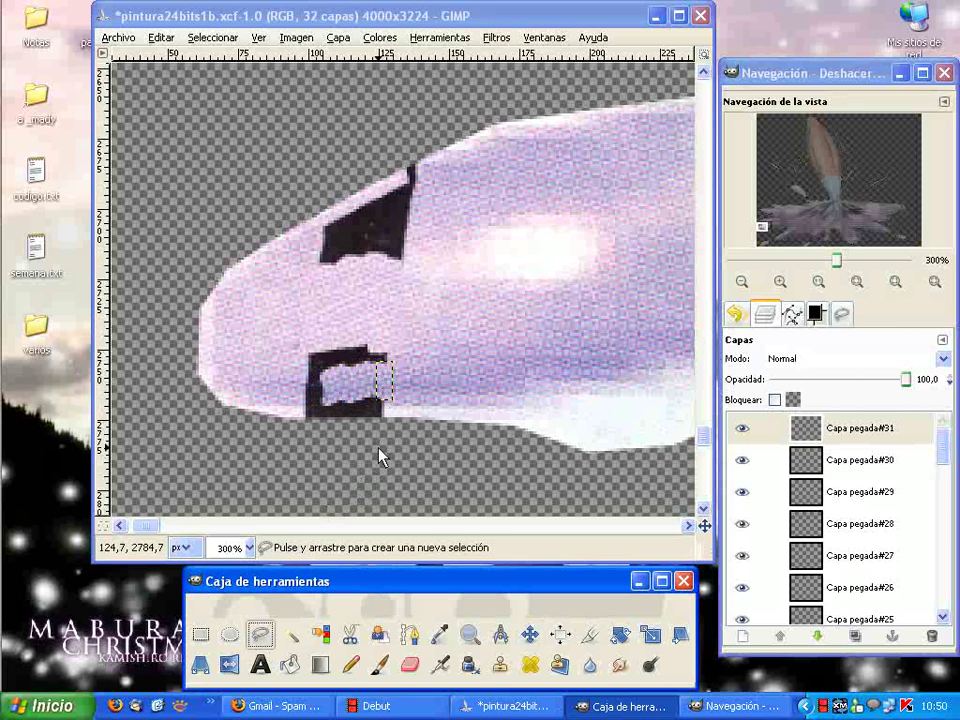
{"action": "left_click", "coordinate": [399, 397]}
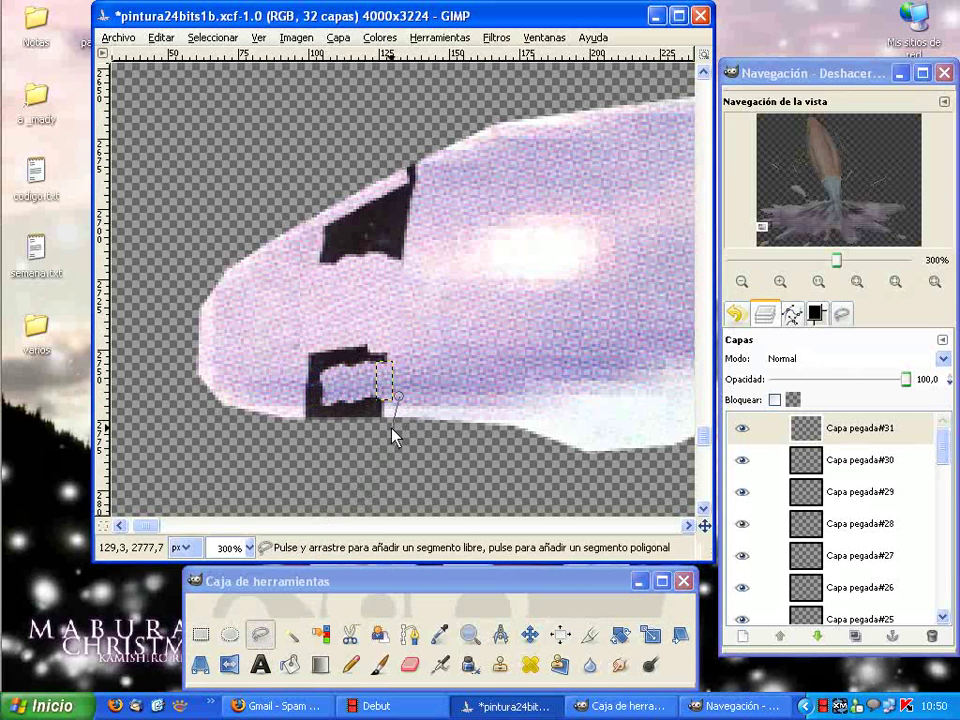
{"action": "left_click", "coordinate": [390, 426]}
{"action": "left_click", "coordinate": [418, 420]}
{"action": "left_click", "coordinate": [430, 398]}
{"action": "left_click", "coordinate": [401, 398]}
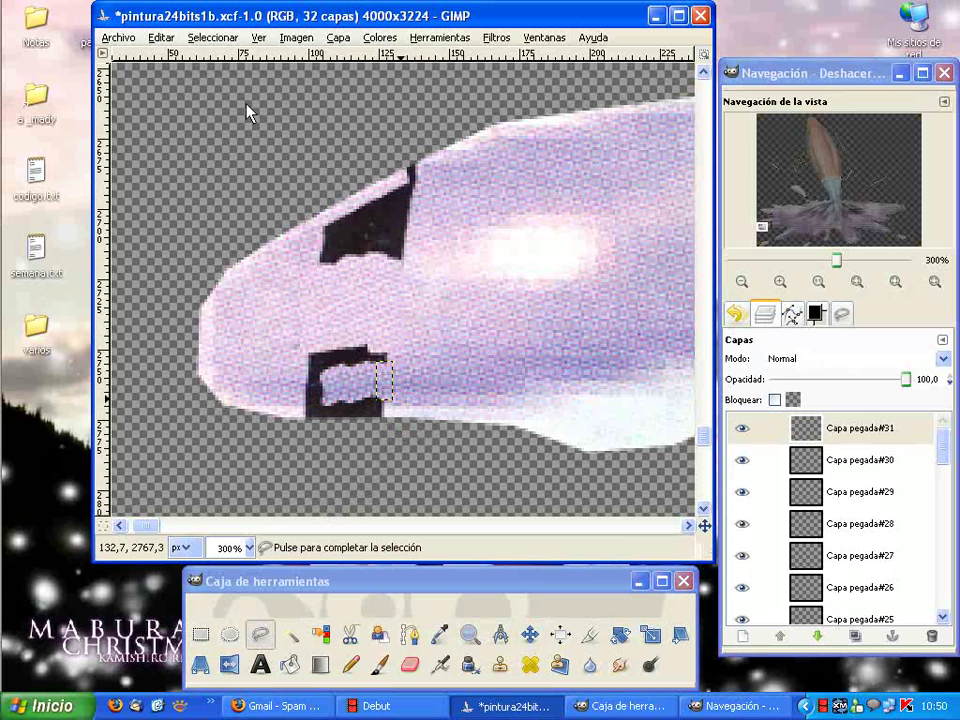
Step: Copy the visible purple area, paste it as a new layer, and drag it over the black mark
{"action": "left_click", "coordinate": [160, 38]}
{"action": "left_click", "coordinate": [190, 185]}
{"action": "left_click", "coordinate": [160, 38]}
{"action": "left_click", "coordinate": [205, 203]}
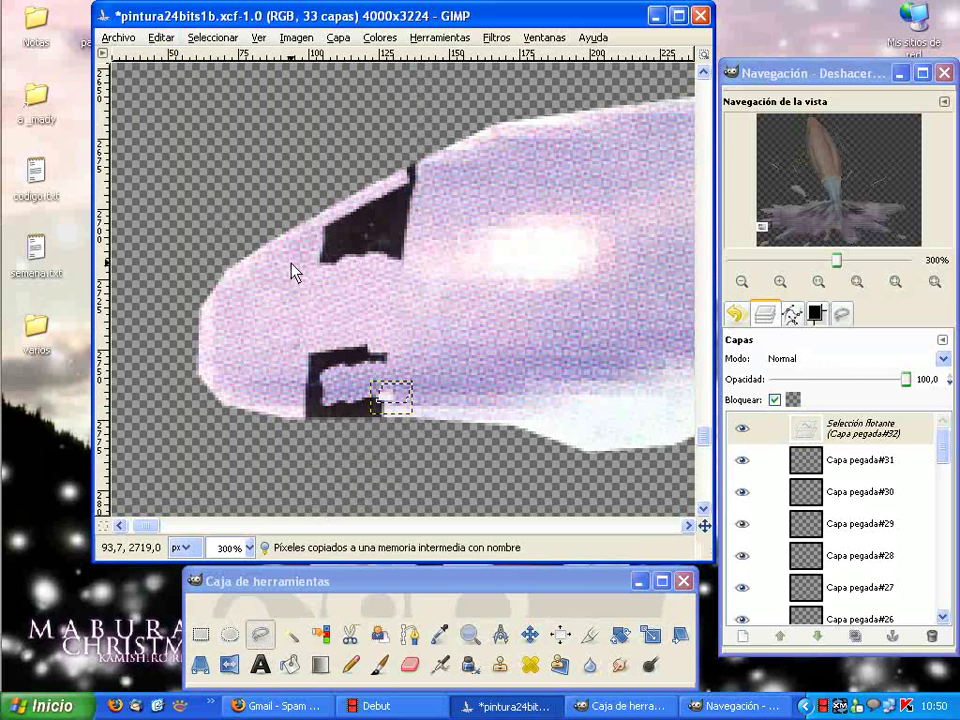
{"action": "key", "text": "shift+ctrl+n"}
{"action": "key", "text": "m"}
{"action": "mouse_move", "coordinate": [397, 405]}
{"action": "left_mouse_down"}
{"action": "mouse_move", "coordinate": [375, 418]}
{"action": "mouse_move", "coordinate": [324, 412]}
{"action": "left_mouse_up"}
{"action": "key", "text": "ctrl+v"}
{"action": "key", "text": "ctrl+v"}
{"action": "key", "text": "ctrl+v"}
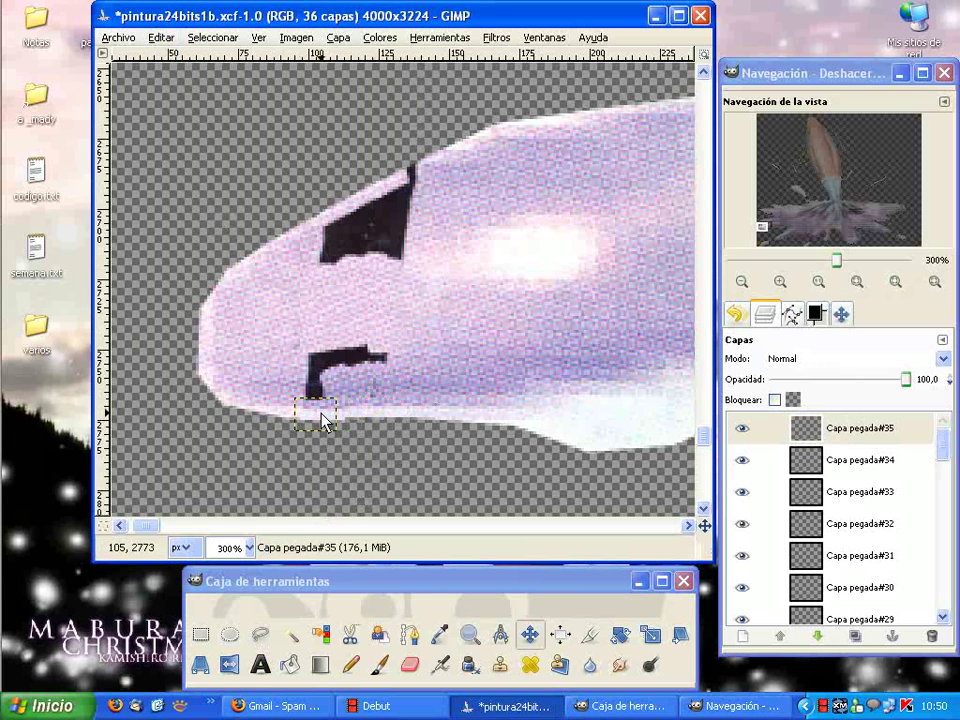
Step: Lasso, copy and paste another purple patch as a layer, moved up-right over the mark
{"action": "left_click", "coordinate": [259, 636]}
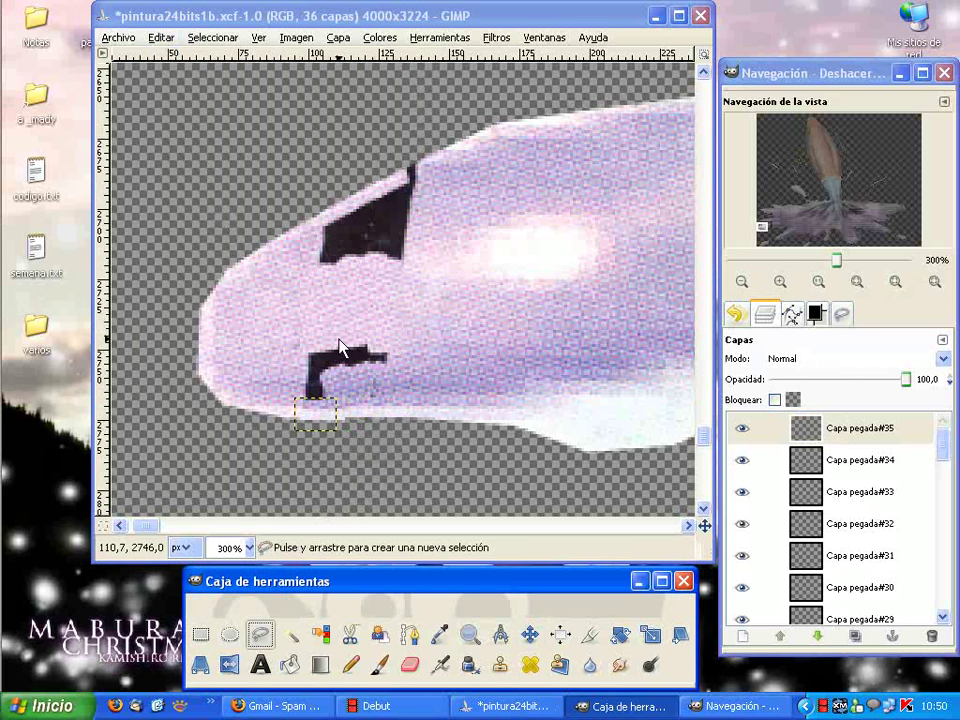
{"action": "mouse_move", "coordinate": [288, 355]}
{"action": "left_mouse_down"}
{"action": "mouse_move", "coordinate": [262, 354]}
{"action": "mouse_move", "coordinate": [296, 368]}
{"action": "mouse_move", "coordinate": [290, 354]}
{"action": "left_mouse_up"}
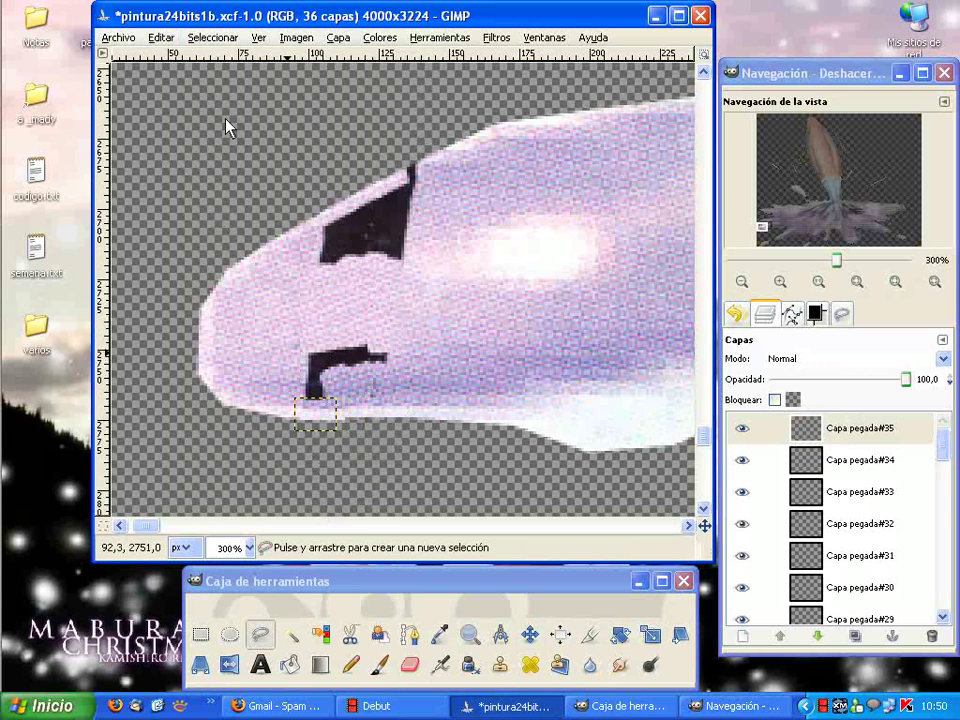
{"action": "left_click", "coordinate": [162, 37]}
{"action": "left_click", "coordinate": [185, 189]}
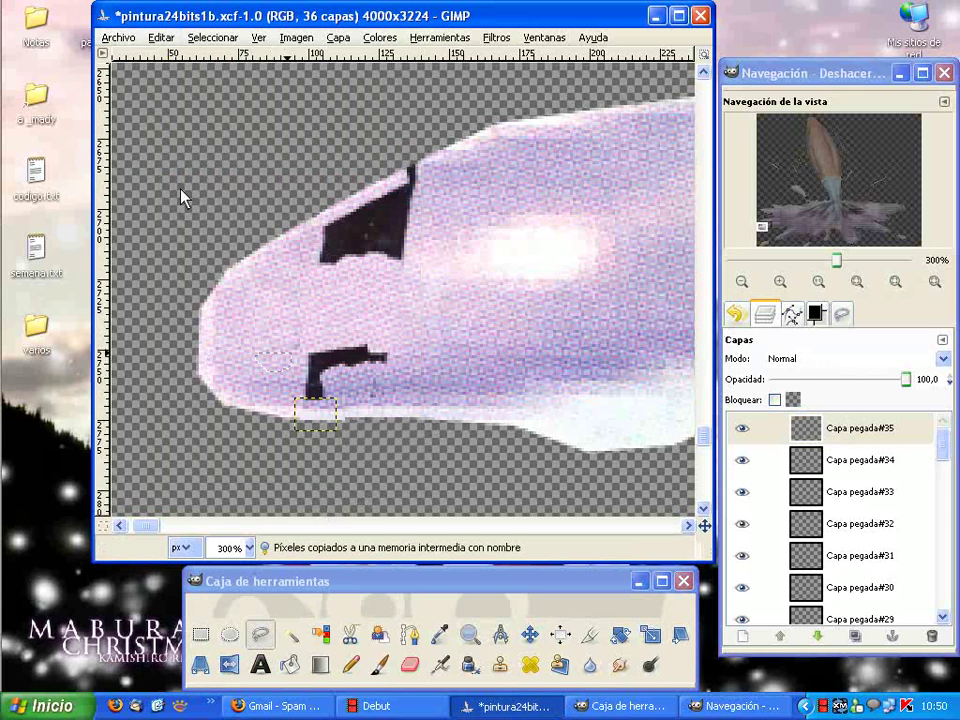
{"action": "left_click", "coordinate": [162, 37]}
{"action": "left_click", "coordinate": [186, 221]}
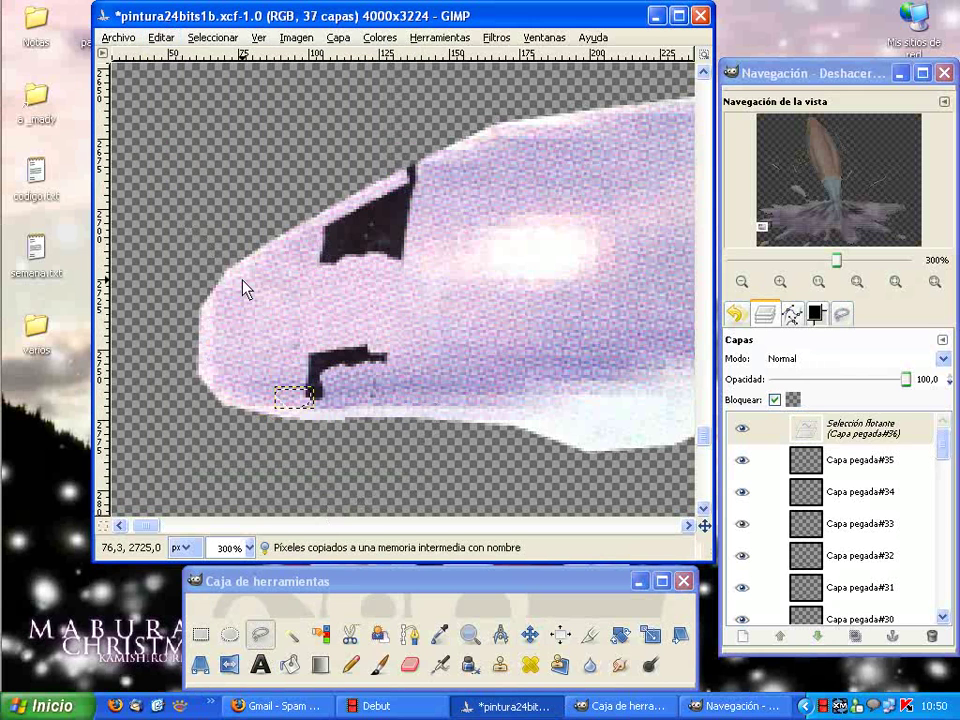
{"action": "key", "text": "shift+ctrl+n"}
{"action": "key", "text": "m"}
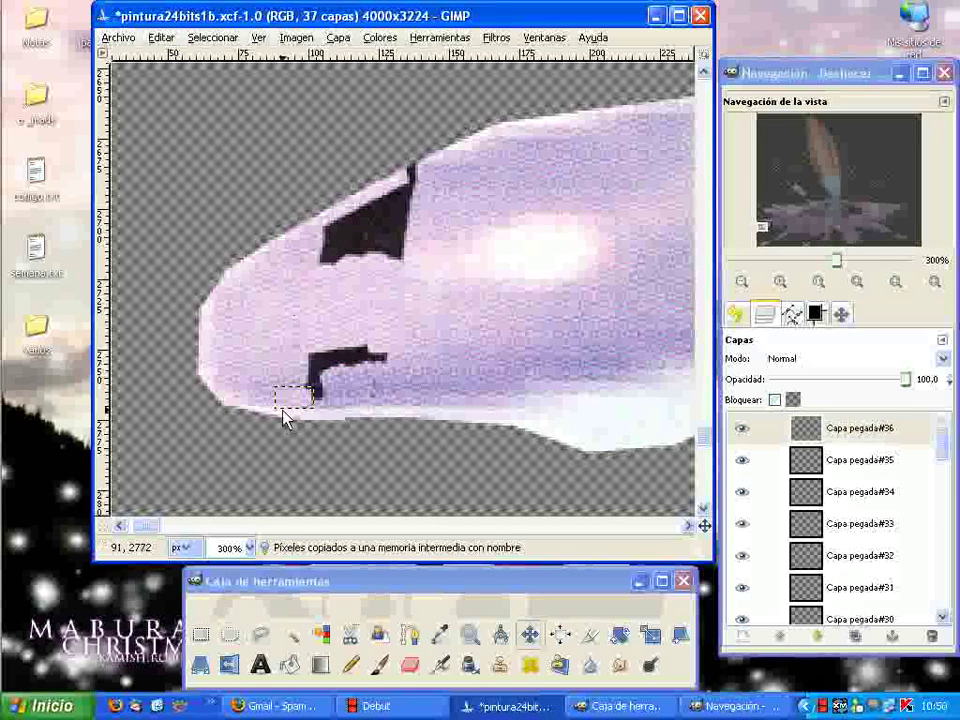
{"action": "mouse_move", "coordinate": [289, 395]}
{"action": "left_mouse_down"}
{"action": "mouse_move", "coordinate": [313, 369]}
{"action": "mouse_move", "coordinate": [368, 362]}
{"action": "mouse_move", "coordinate": [340, 368]}
{"action": "left_mouse_up"}
Step: Paste extra copies of the purple patch as separate layers
{"action": "key", "text": "ctrl+v"}
{"action": "key", "text": "shift+ctrl+n"}
{"action": "key", "text": "ctrl+v"}
{"action": "key", "text": "shift+ctrl+n"}
{"action": "key", "text": "ctrl+v"}
{"action": "key", "text": "ctrl+v"}
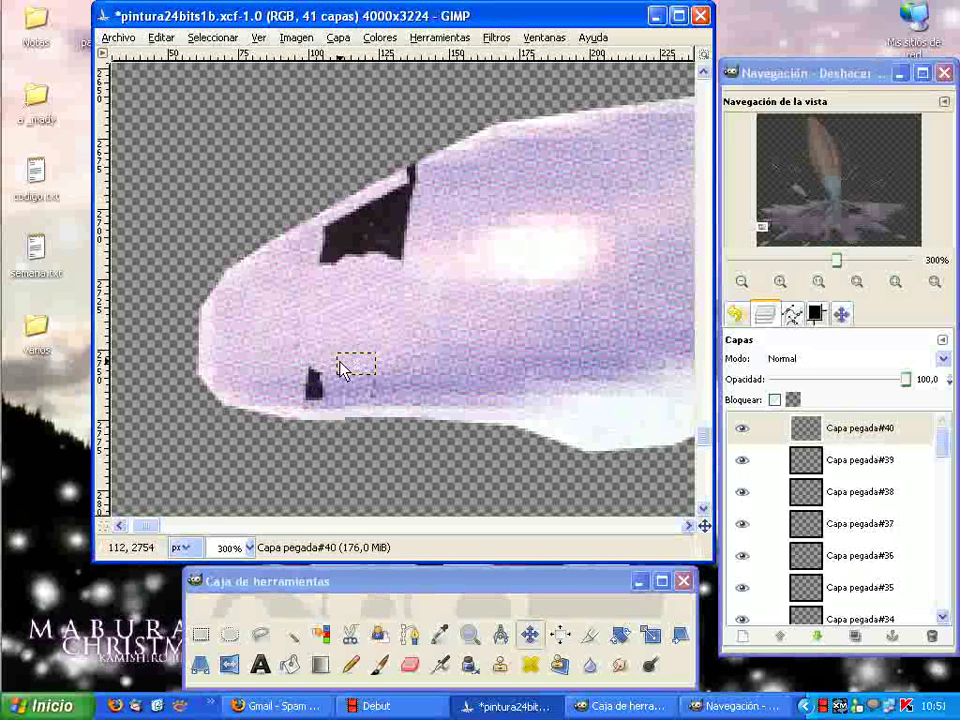
Step: Copy a purple area beside the small black mark and paste it as a layer over the mark
{"action": "left_click", "coordinate": [260, 634]}
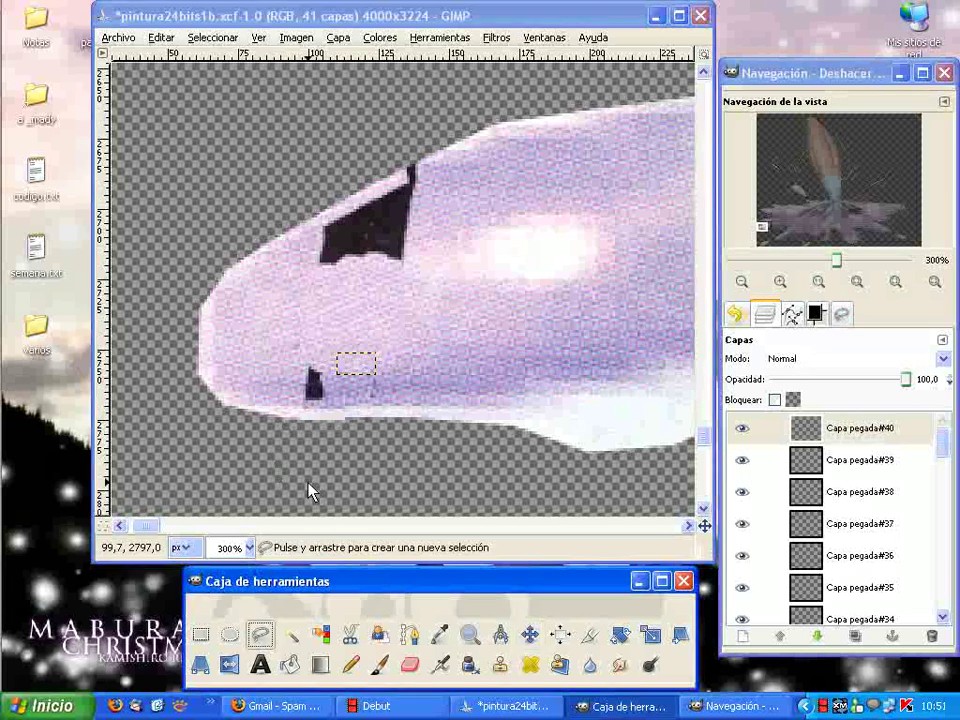
{"action": "mouse_move", "coordinate": [325, 362]}
{"action": "left_mouse_down"}
{"action": "mouse_move", "coordinate": [333, 400]}
{"action": "mouse_move", "coordinate": [343, 402]}
{"action": "mouse_move", "coordinate": [343, 377]}
{"action": "mouse_move", "coordinate": [327, 361]}
{"action": "left_mouse_up"}
{"action": "left_click", "coordinate": [161, 37]}
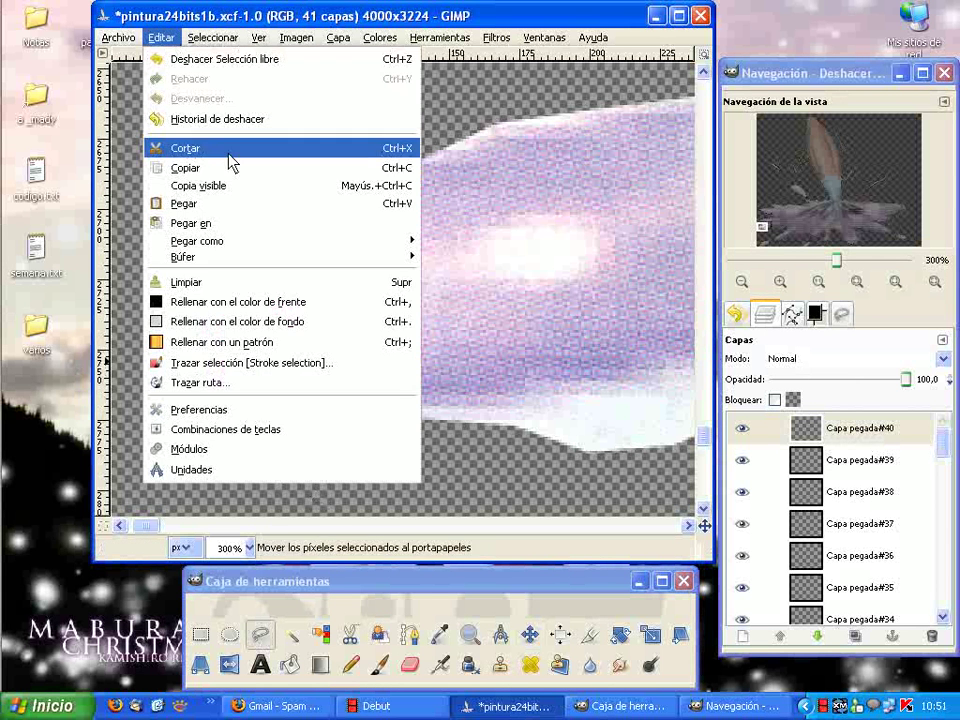
{"action": "left_click", "coordinate": [219, 204]}
{"action": "key", "text": "ctrl+h"}
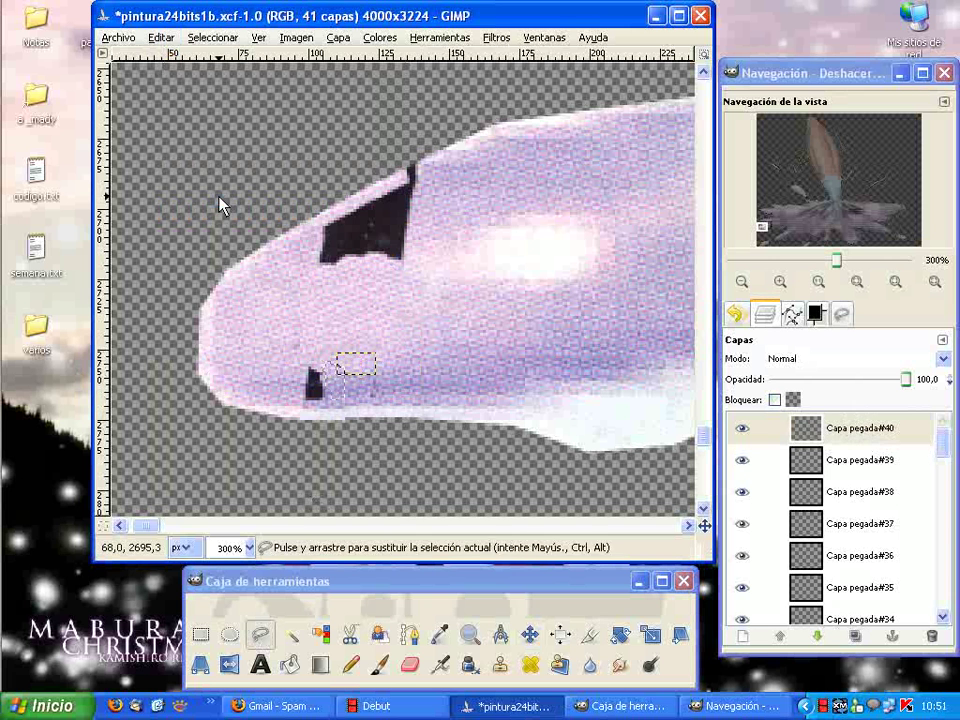
{"action": "left_click", "coordinate": [161, 37]}
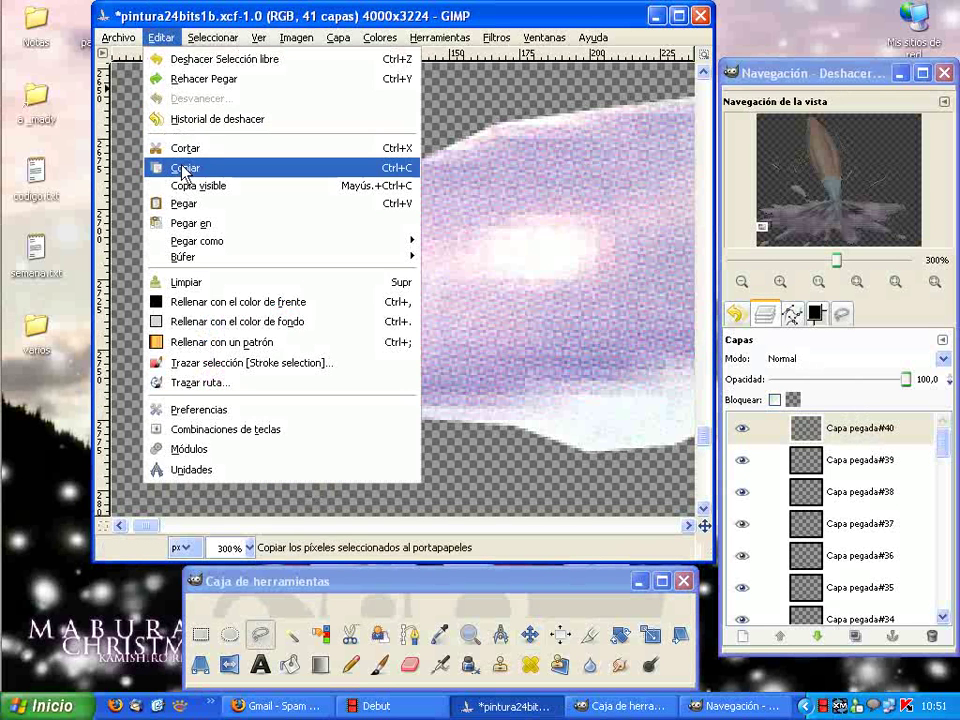
{"action": "left_click", "coordinate": [180, 185]}
{"action": "left_click", "coordinate": [161, 37]}
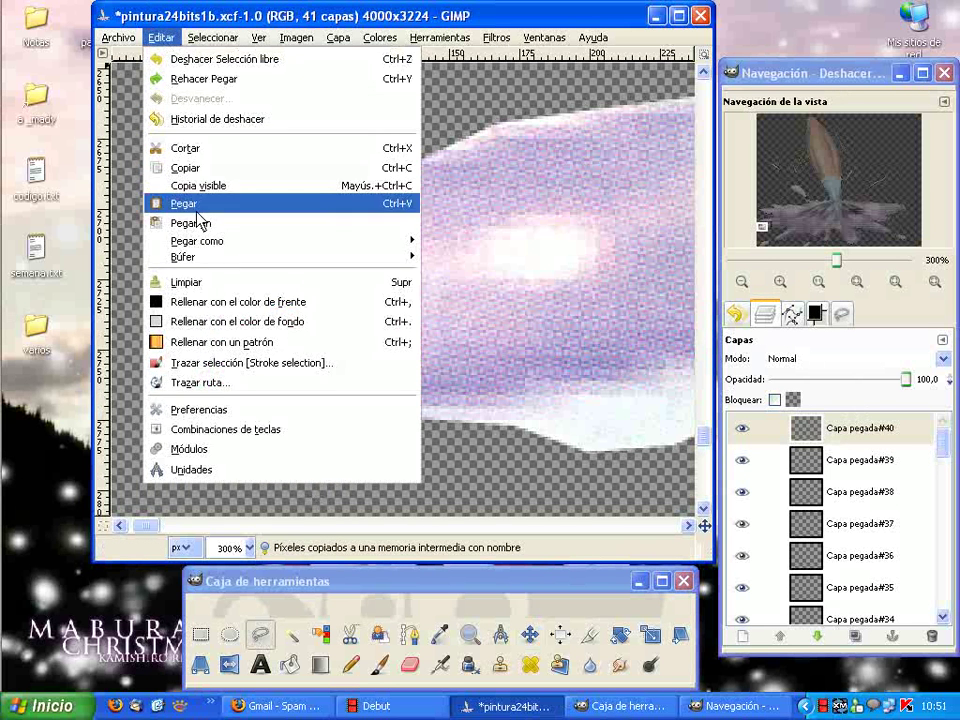
{"action": "left_click", "coordinate": [195, 202]}
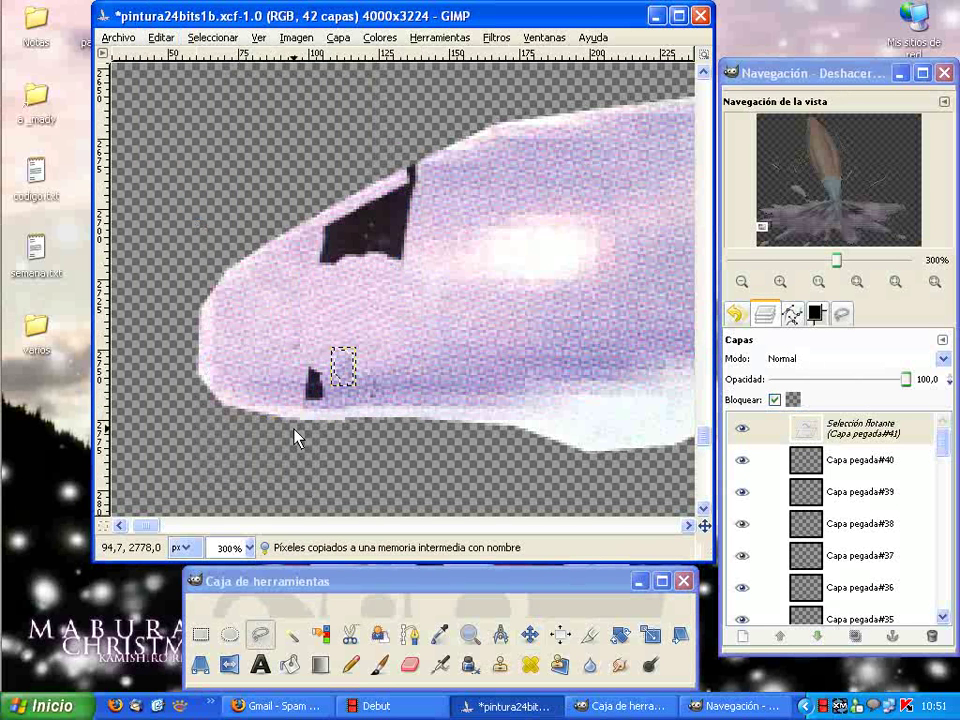
{"action": "key", "text": "ctrl+h"}
{"action": "left_click_drag", "start_coordinate": [340, 378], "coordinate": [306, 400]}
{"action": "key", "text": "ctrl+shift+n"}
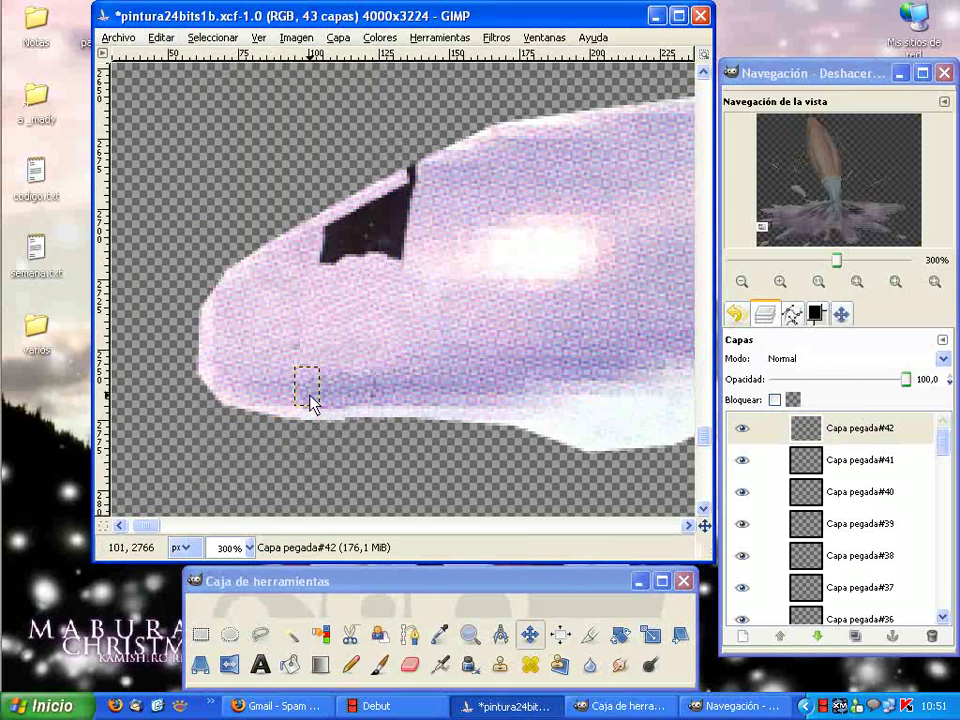
Step: Copy a purple area above the mark, paste it as a new layer, and move it up-left
{"action": "left_click", "coordinate": [255, 635]}
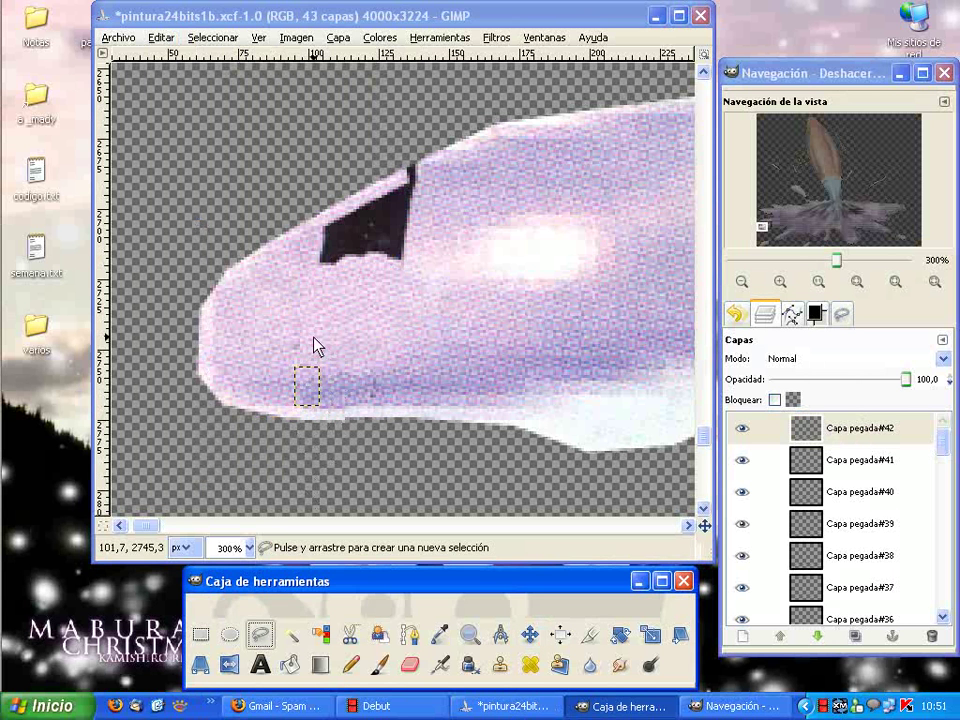
{"action": "left_click_drag", "start_coordinate": [308, 341], "coordinate": [323, 350]}
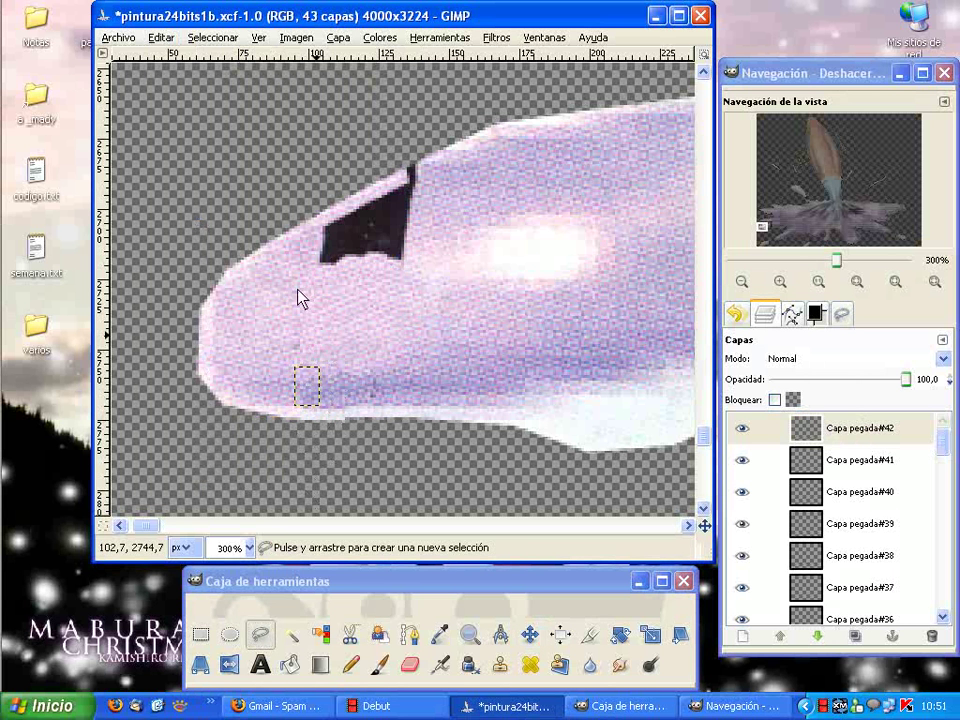
{"action": "left_click", "coordinate": [161, 37]}
{"action": "left_click", "coordinate": [197, 185]}
{"action": "left_click", "coordinate": [160, 38]}
{"action": "left_click", "coordinate": [204, 221]}
{"action": "key", "text": "shift+ctrl+n"}
{"action": "key", "text": "m"}
{"action": "left_click_drag", "start_coordinate": [316, 376], "coordinate": [296, 355]}
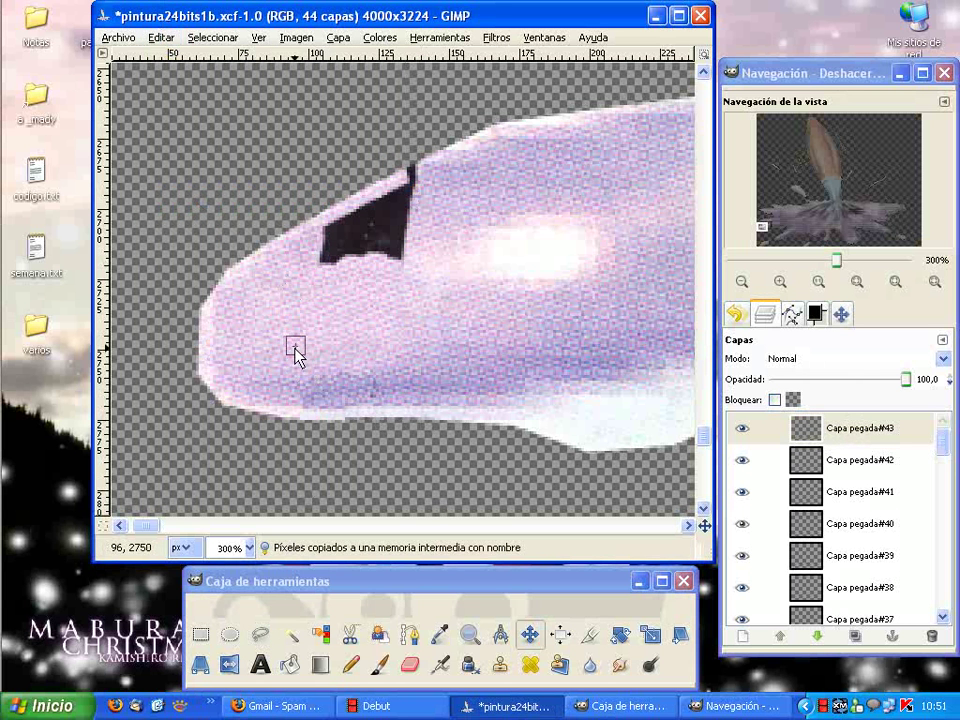
Step: Copy a small purple area near the upper black mark and paste it as a new layer
{"action": "left_click", "coordinate": [259, 636]}
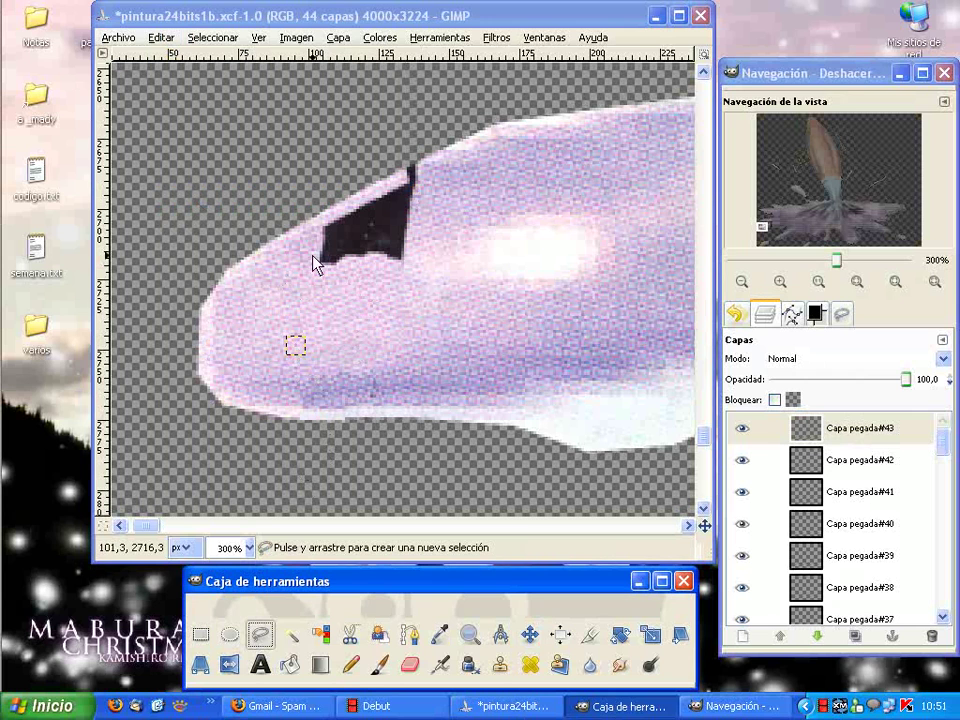
{"action": "mouse_move", "coordinate": [303, 245]}
{"action": "left_mouse_down"}
{"action": "mouse_move", "coordinate": [303, 272]}
{"action": "mouse_move", "coordinate": [306, 249]}
{"action": "left_mouse_up"}
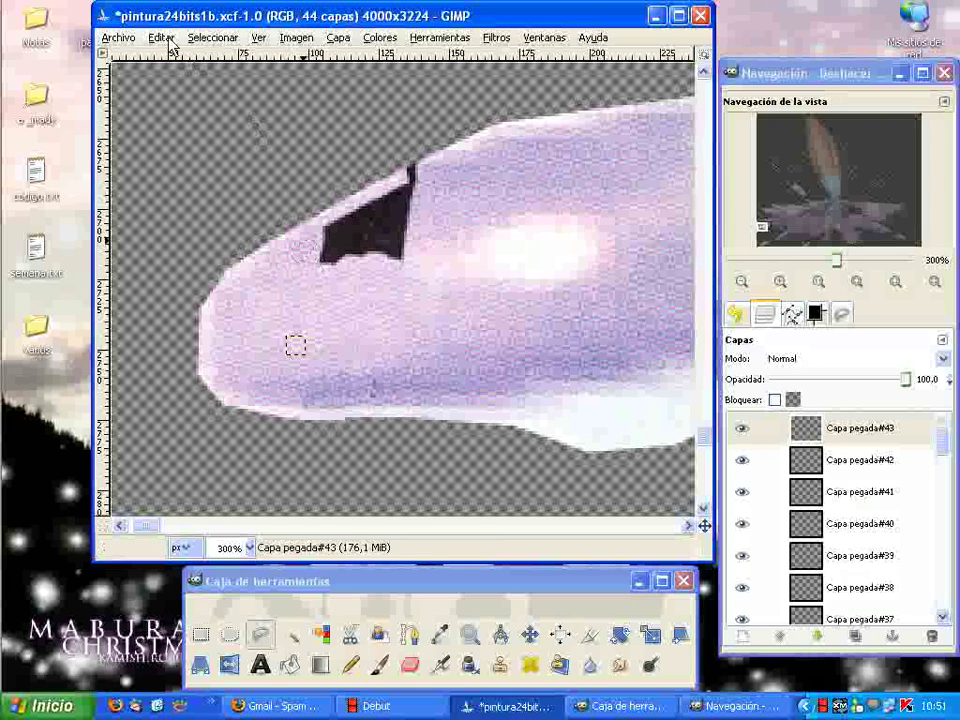
{"action": "left_click", "coordinate": [166, 38]}
{"action": "left_click", "coordinate": [190, 186]}
{"action": "left_click", "coordinate": [162, 38]}
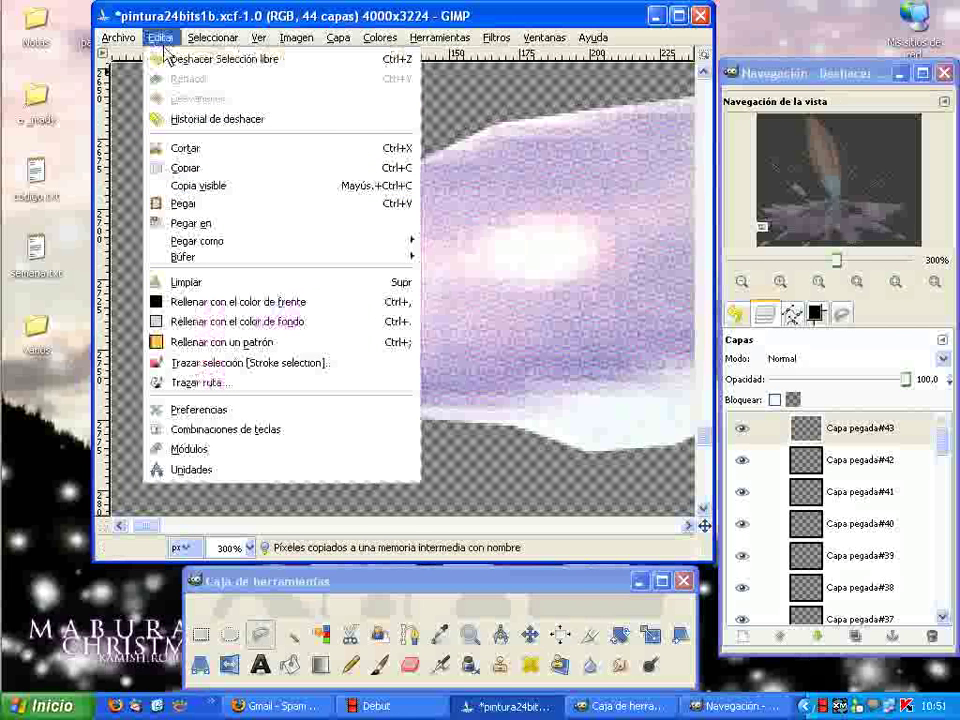
{"action": "left_click", "coordinate": [183, 203]}
{"action": "key", "text": "shift+ctrl+n"}
Step: Move the last patch over the dark mark and stack thirteen more pasted copies as new layers
{"action": "key", "text": "m"}
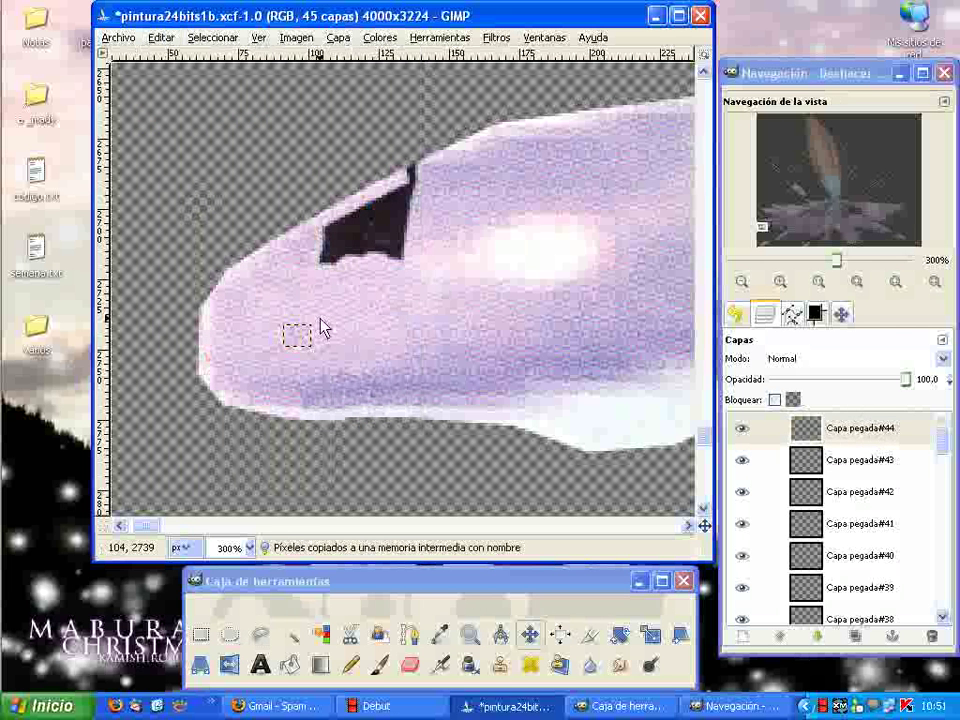
{"action": "mouse_move", "coordinate": [306, 349]}
{"action": "left_mouse_down"}
{"action": "mouse_move", "coordinate": [332, 246]}
{"action": "mouse_move", "coordinate": [302, 358]}
{"action": "mouse_move", "coordinate": [332, 236]}
{"action": "mouse_move", "coordinate": [354, 214]}
{"action": "mouse_move", "coordinate": [409, 208]}
{"action": "mouse_move", "coordinate": [336, 236]}
{"action": "mouse_move", "coordinate": [404, 222]}
{"action": "mouse_move", "coordinate": [392, 230]}
{"action": "left_mouse_up"}
{"action": "key", "text": "ctrl+v"}
{"action": "key", "text": "shift+ctrl+n"}
{"action": "key", "text": "ctrl+v"}
{"action": "key", "text": "shift+ctrl+n"}
{"action": "key", "text": "ctrl+v"}
{"action": "key", "text": "shift+ctrl+n"}
{"action": "key", "text": "ctrl+v"}
{"action": "key", "text": "shift+ctrl+n"}
{"action": "key", "text": "ctrl+v"}
{"action": "key", "text": "shift+ctrl+n"}
{"action": "key", "text": "ctrl+v"}
{"action": "key", "text": "shift+ctrl+n"}
{"action": "key", "text": "ctrl+v"}
{"action": "key", "text": "shift+ctrl+n"}
{"action": "key", "text": "ctrl+v"}
{"action": "key", "text": "shift+ctrl+n"}
{"action": "key", "text": "ctrl+v"}
{"action": "key", "text": "shift+ctrl+n"}
{"action": "key", "text": "ctrl+v"}
{"action": "key", "text": "shift+ctrl+n"}
{"action": "key", "text": "ctrl+v"}
{"action": "key", "text": "shift+ctrl+n"}
{"action": "key", "text": "ctrl+v"}
{"action": "key", "text": "shift+ctrl+n"}
{"action": "key", "text": "ctrl+v"}
{"action": "key", "text": "shift+ctrl+n"}
Step: Copy a fresh purple area, paste it as a layer over the dark mark, and add more copies
{"action": "left_click", "coordinate": [268, 636]}
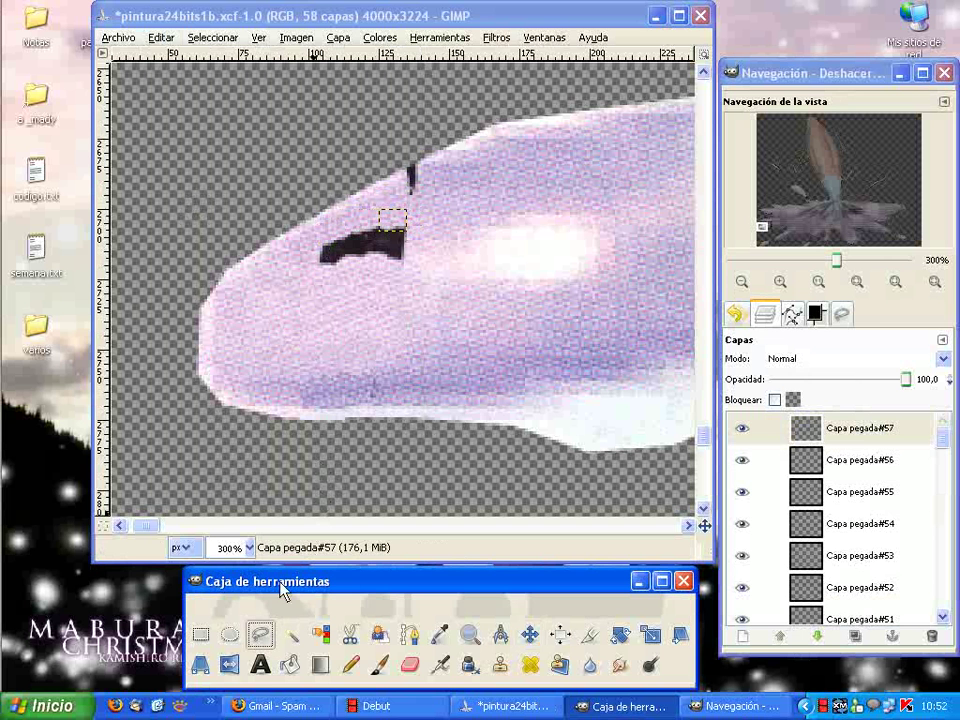
{"action": "left_click", "coordinate": [418, 247]}
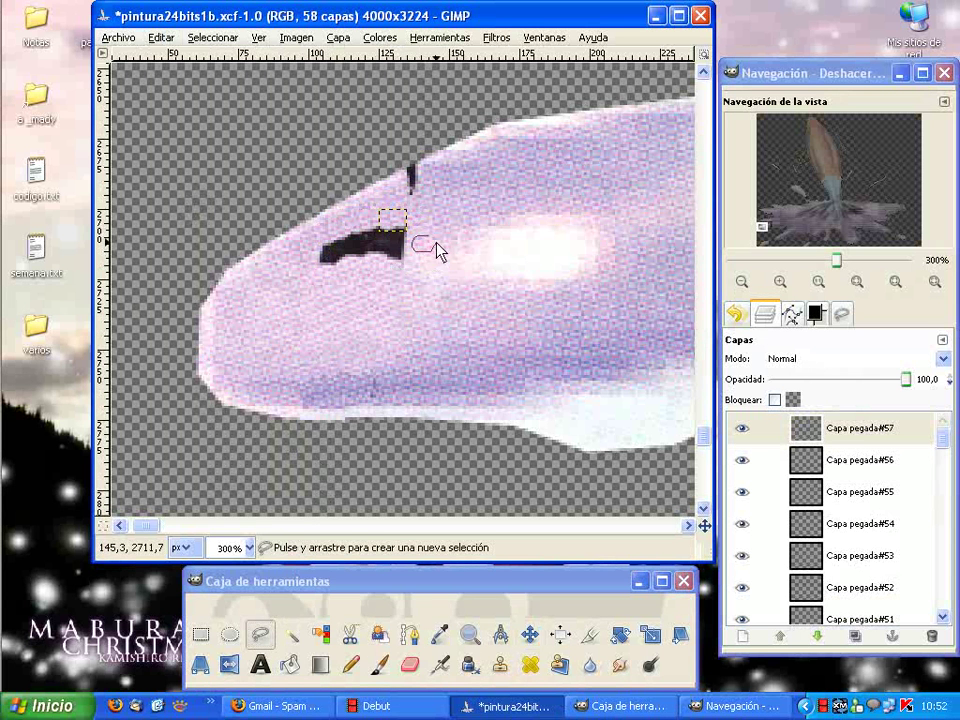
{"action": "left_click", "coordinate": [165, 40]}
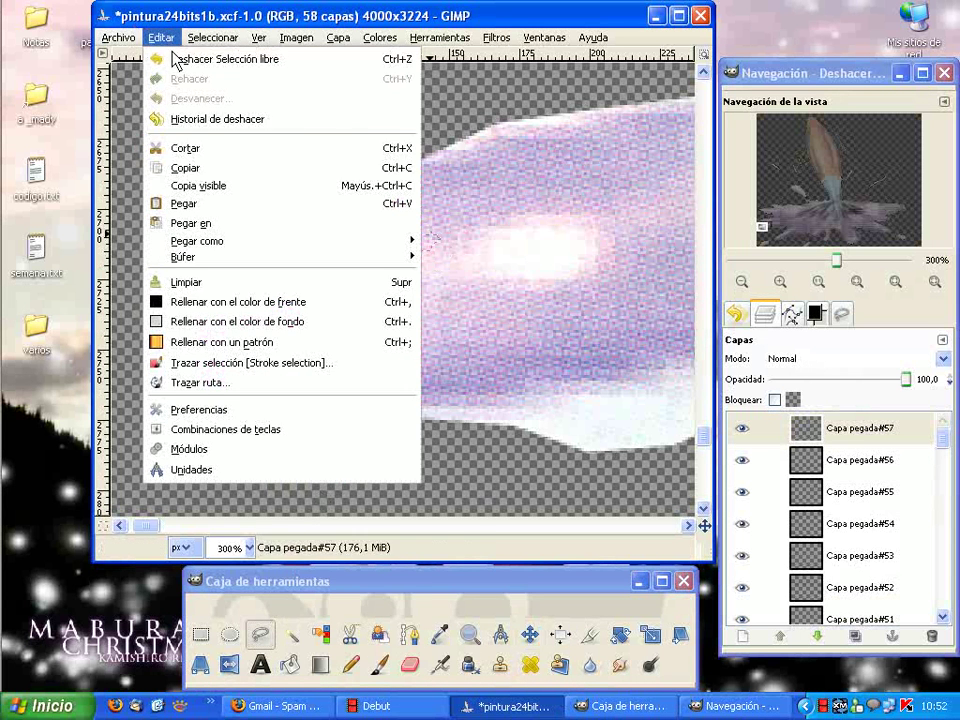
{"action": "left_click", "coordinate": [190, 185]}
{"action": "left_click", "coordinate": [161, 37]}
{"action": "left_click", "coordinate": [182, 221]}
{"action": "key", "text": "shift+ctrl+n"}
{"action": "key", "text": "m"}
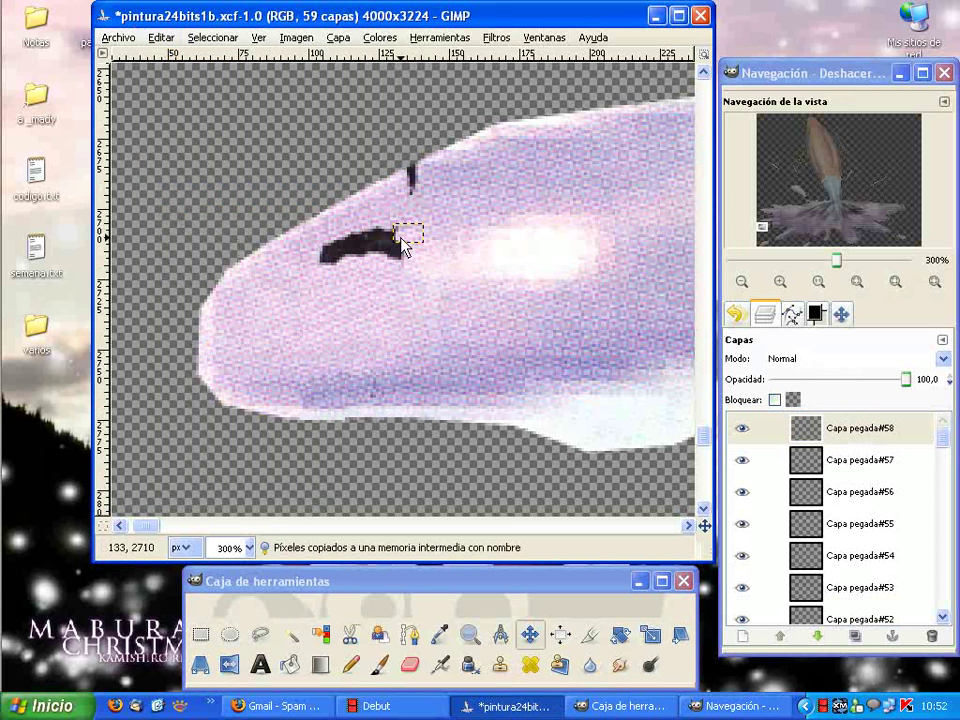
{"action": "mouse_move", "coordinate": [387, 258]}
{"action": "left_mouse_down"}
{"action": "mouse_move", "coordinate": [399, 250]}
{"action": "mouse_move", "coordinate": [373, 259]}
{"action": "left_mouse_up"}
{"action": "key", "text": "ctrl+v"}
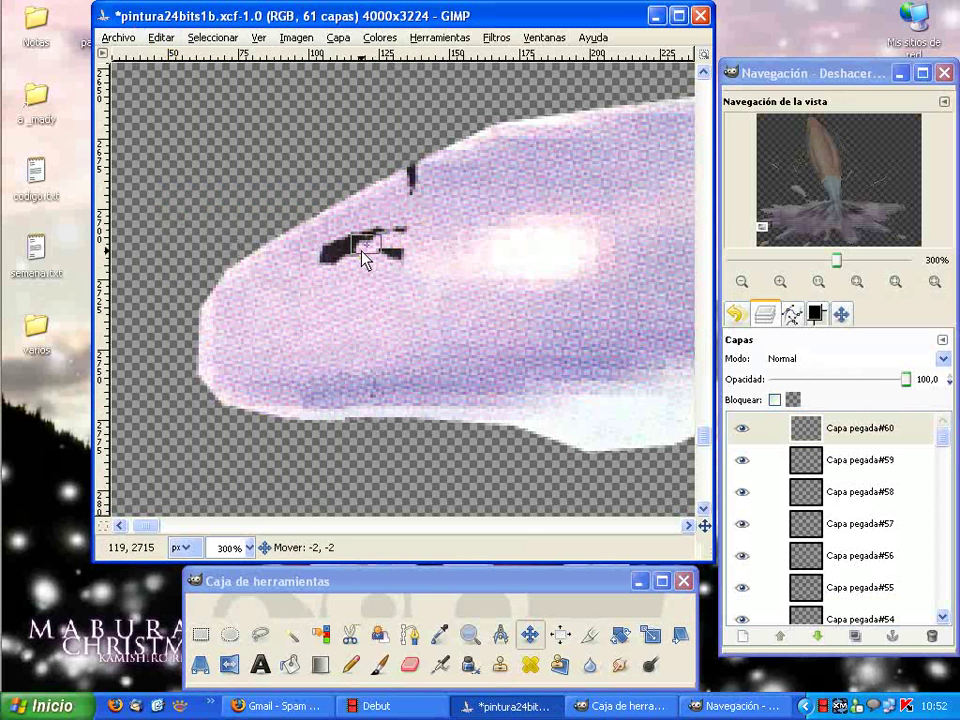
{"action": "key", "text": "ctrl+v"}
{"action": "mouse_move", "coordinate": [364, 257]}
{"action": "left_mouse_down"}
{"action": "mouse_move", "coordinate": [328, 268]}
{"action": "mouse_move", "coordinate": [394, 259]}
{"action": "mouse_move", "coordinate": [397, 247]}
{"action": "left_mouse_up"}
{"action": "key", "text": "ctrl+v"}
{"action": "key", "text": "ctrl+v"}
{"action": "key", "text": "ctrl+v"}
{"action": "key", "text": "ctrl+v"}
{"action": "key", "text": "ctrl+v"}
{"action": "key", "text": "ctrl+v"}
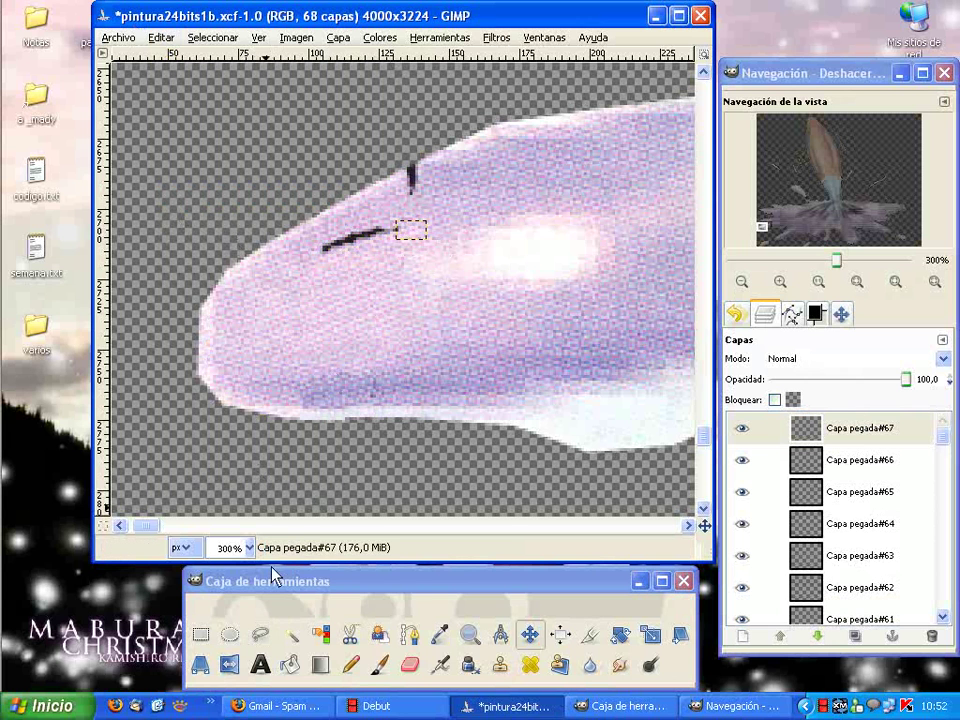
Step: Copy another purple area, paste it as a layer, and slide it left over the dark stroke
{"action": "left_click", "coordinate": [262, 636]}
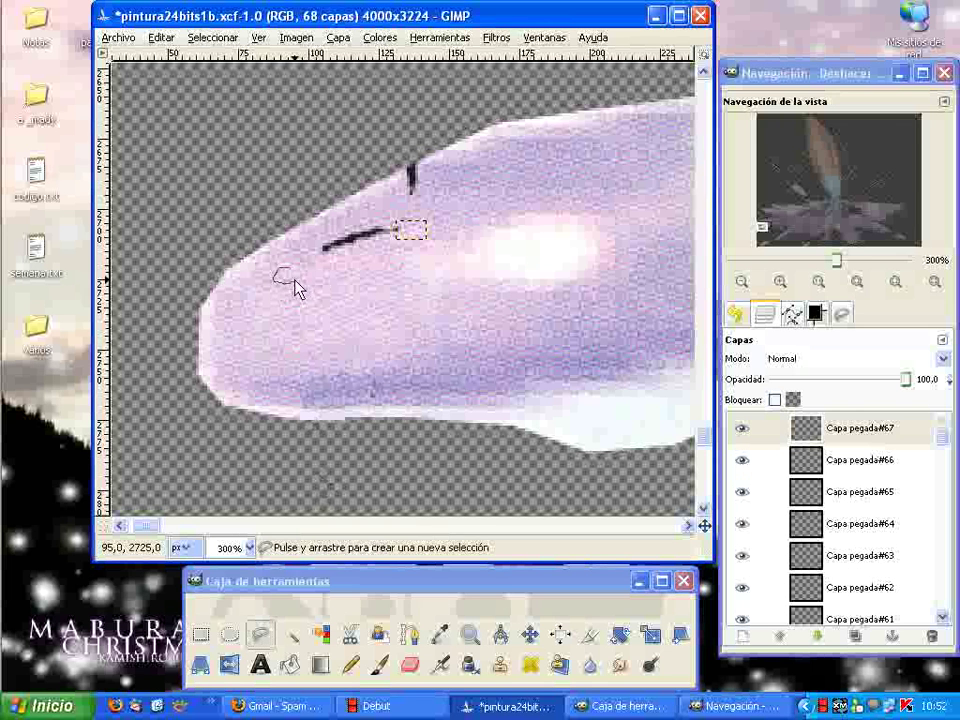
{"action": "left_click", "coordinate": [161, 37]}
{"action": "left_click", "coordinate": [190, 186]}
{"action": "left_click", "coordinate": [162, 38]}
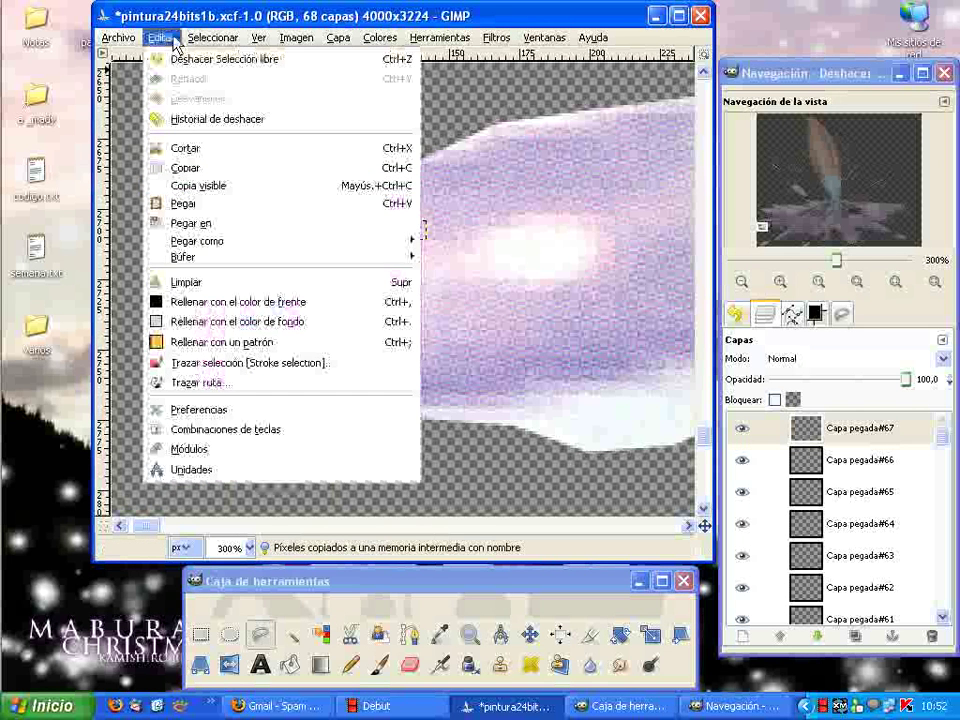
{"action": "left_click", "coordinate": [185, 203]}
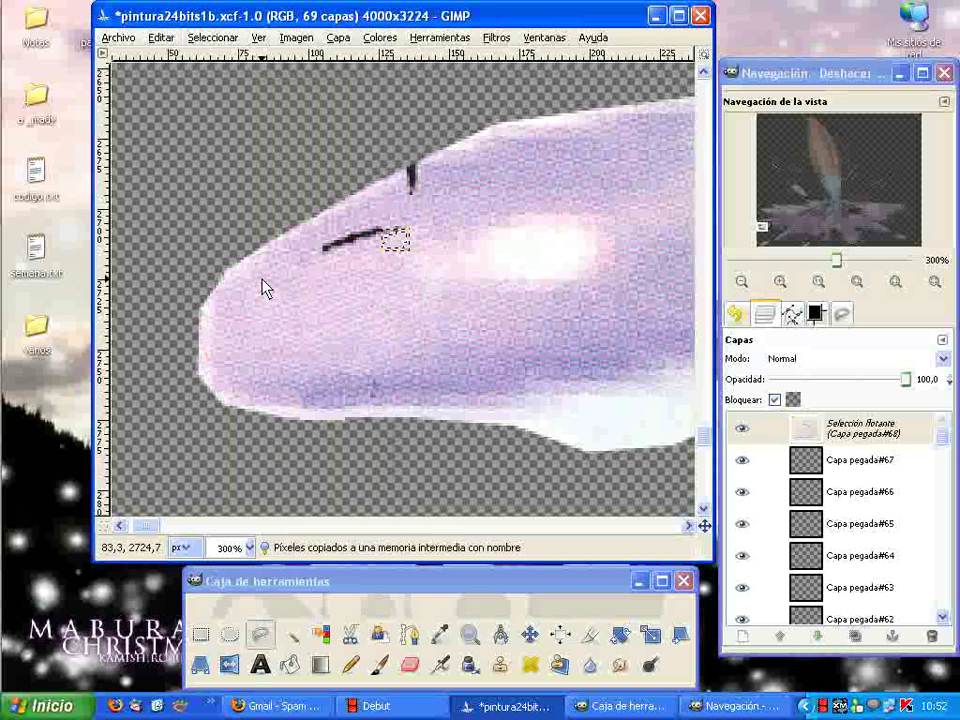
{"action": "key", "text": "shift+ctrl+n"}
{"action": "key", "text": "m"}
{"action": "mouse_move", "coordinate": [381, 252]}
{"action": "left_mouse_down"}
{"action": "mouse_move", "coordinate": [378, 238]}
{"action": "mouse_move", "coordinate": [330, 255]}
{"action": "left_mouse_up"}
Step: Paste four more copies of the patch as separate layers over the remaining stroke
{"action": "key", "text": "ctrl+v"}
{"action": "key", "text": "shift+ctrl+n"}
{"action": "key", "text": "ctrl+v"}
{"action": "key", "text": "shift+ctrl+n"}
{"action": "key", "text": "ctrl+v"}
{"action": "key", "text": "shift+ctrl+n"}
{"action": "key", "text": "ctrl+v"}
{"action": "key", "text": "shift+ctrl+n"}
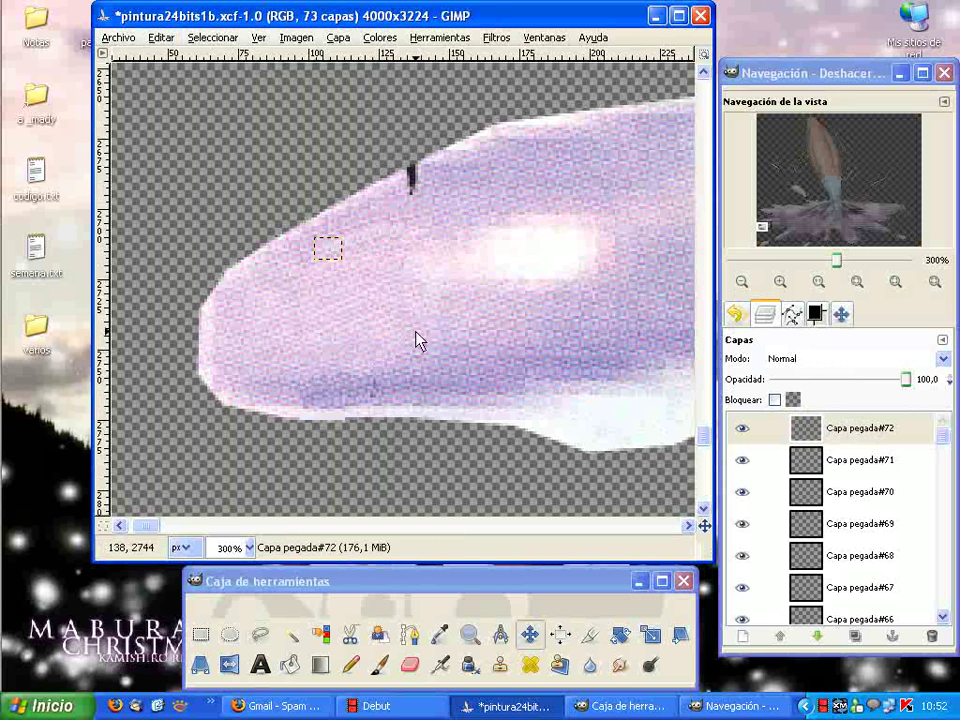
{"action": "left_click", "coordinate": [259, 634]}
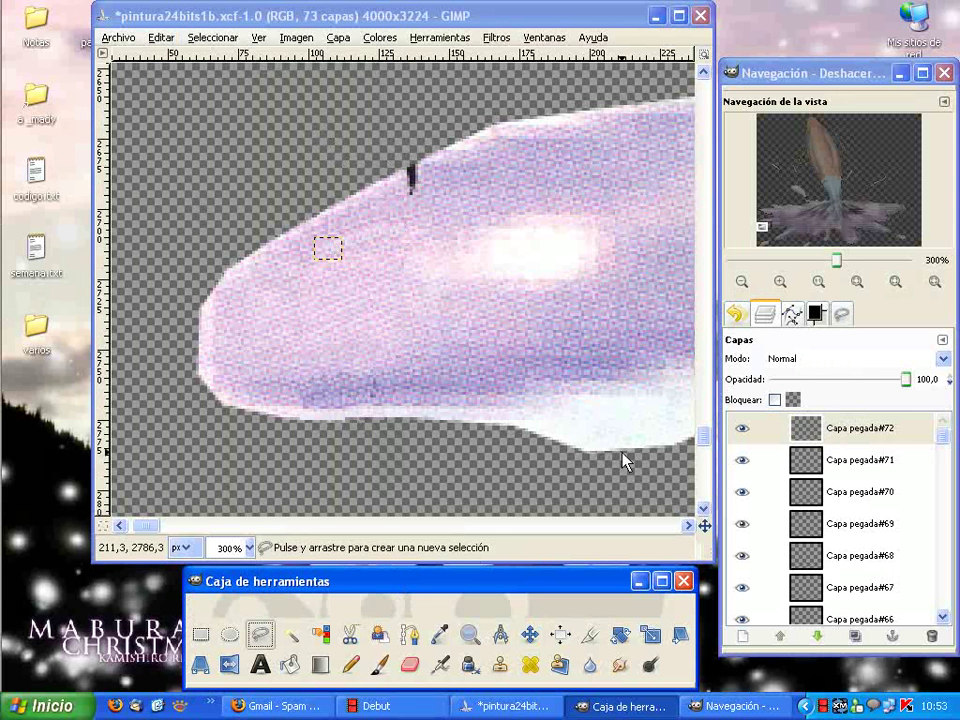
Step: Scroll to the splash's top edge and lasso a small purple area there
{"action": "scroll", "coordinate": [708, 443], "scroll_direction": "up", "scroll_amount": 2}
{"action": "scroll", "coordinate": [708, 443], "scroll_direction": "up", "scroll_amount": 1}
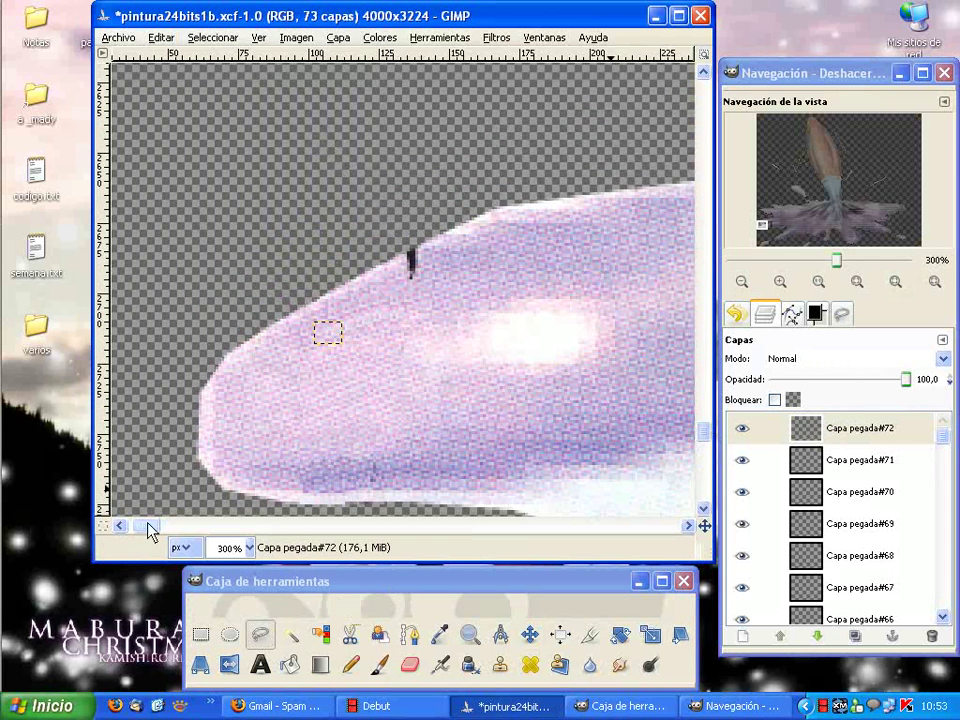
{"action": "scroll", "coordinate": [153, 533], "scroll_direction": "right", "scroll_amount": 1}
{"action": "left_click_drag", "start_coordinate": [151, 525], "coordinate": [154, 526]}
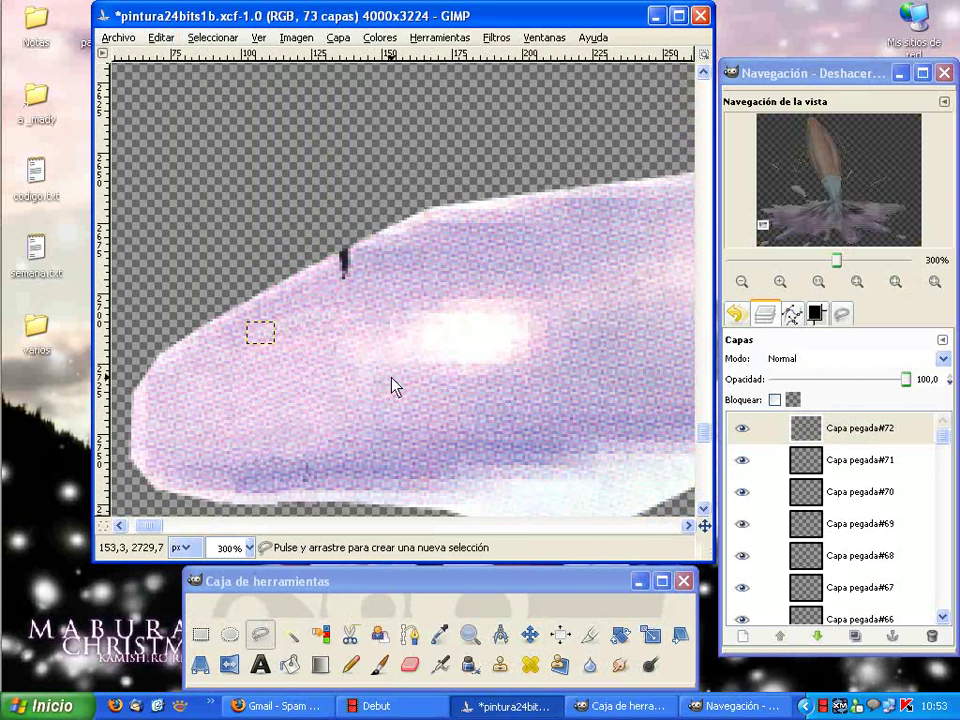
{"action": "mouse_move", "coordinate": [533, 189]}
{"action": "left_mouse_down"}
{"action": "mouse_move", "coordinate": [548, 228]}
{"action": "mouse_move", "coordinate": [537, 183]}
{"action": "left_mouse_up"}
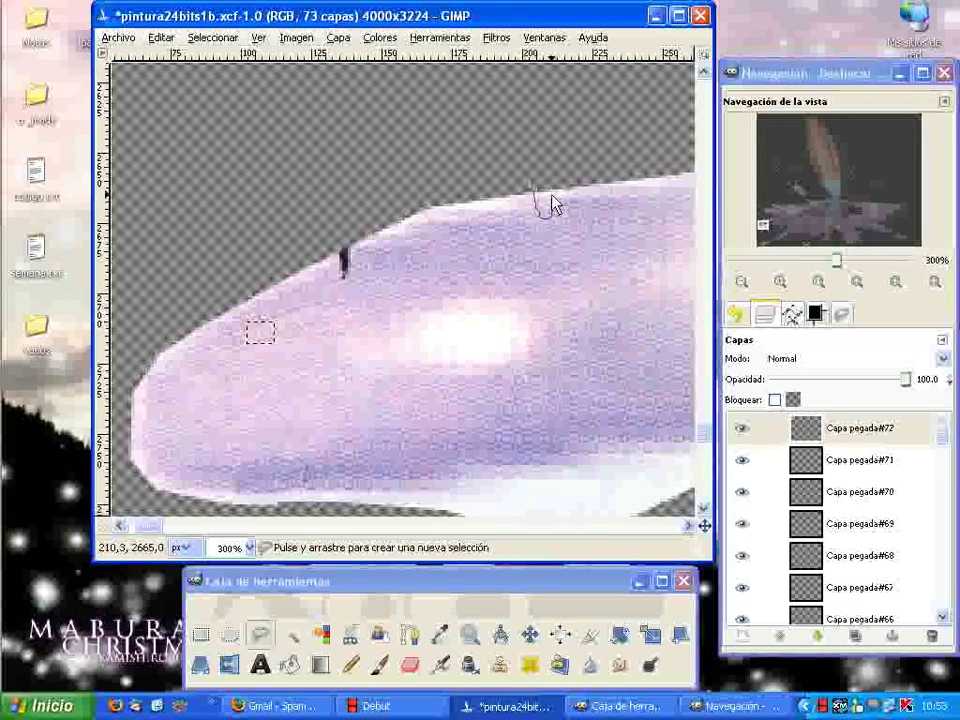
{"action": "left_click_drag", "start_coordinate": [537, 183], "coordinate": [542, 197]}
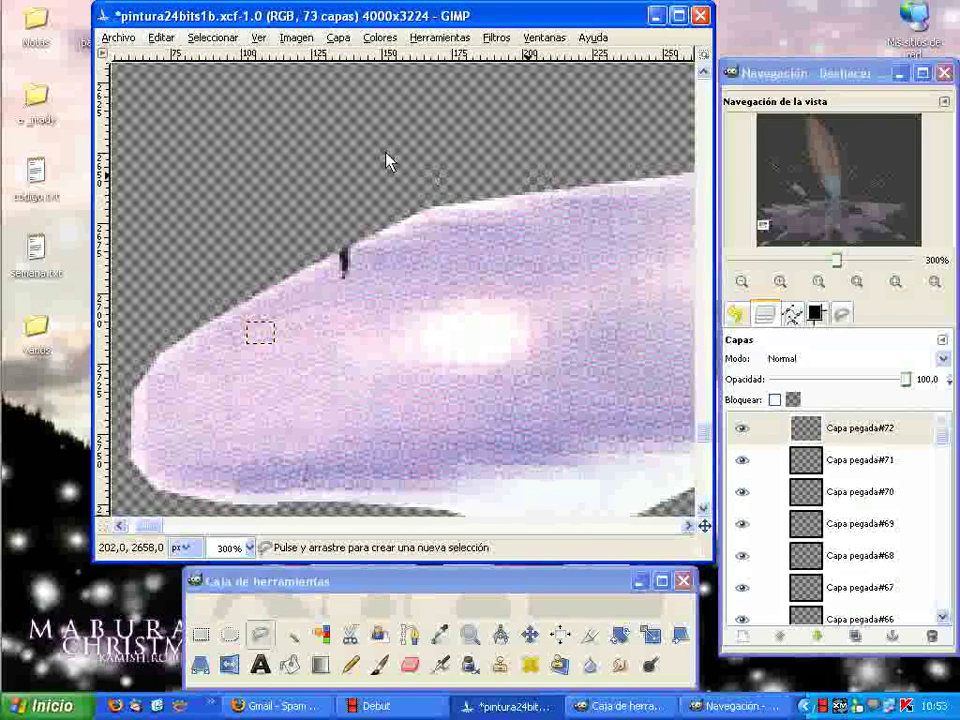
Step: Copy the outlined purple area, paste it as a new layer, and move it up-right
{"action": "left_click", "coordinate": [161, 37]}
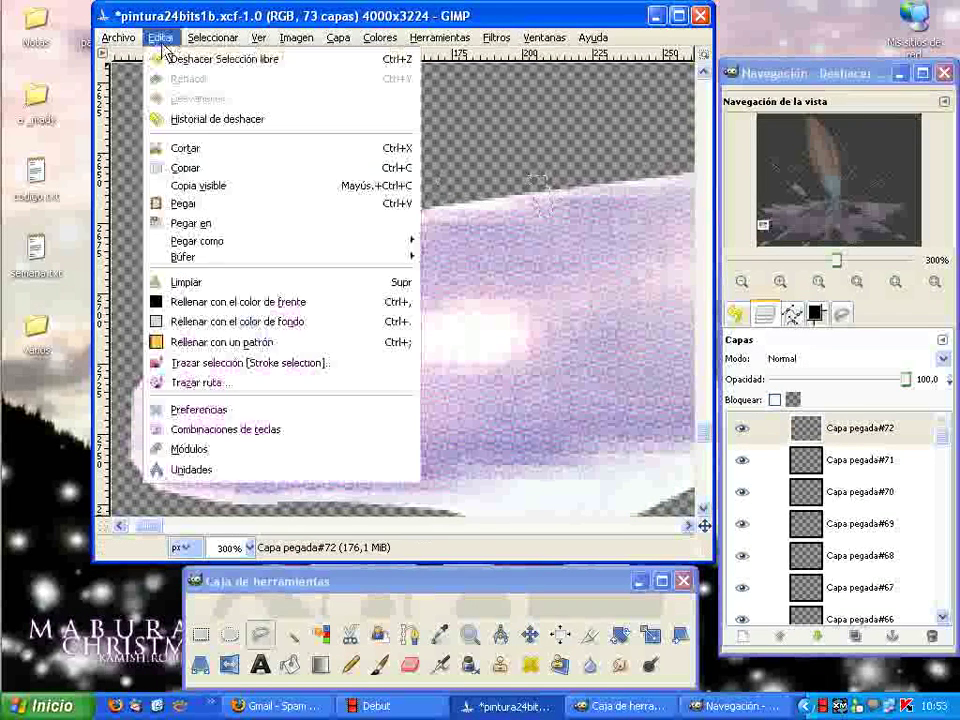
{"action": "left_click", "coordinate": [204, 190]}
{"action": "left_click", "coordinate": [161, 37]}
{"action": "left_click", "coordinate": [207, 204]}
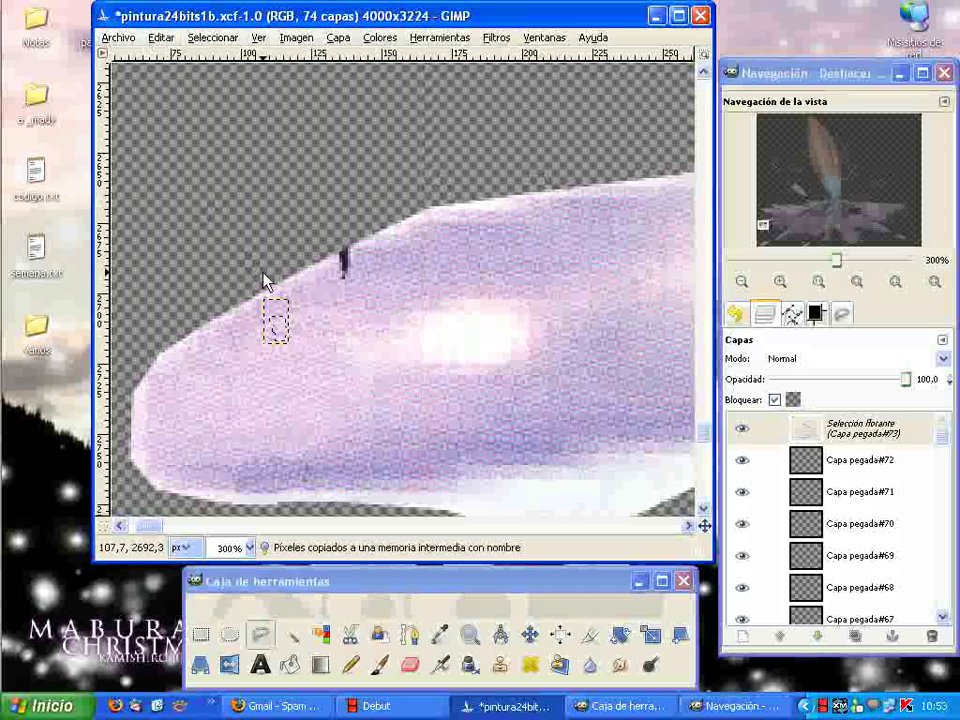
{"action": "key", "text": "shift+ctrl+n"}
{"action": "key", "text": "m"}
{"action": "mouse_move", "coordinate": [276, 348]}
{"action": "left_mouse_down"}
{"action": "mouse_move", "coordinate": [310, 317]}
{"action": "mouse_move", "coordinate": [324, 252]}
{"action": "left_mouse_up"}
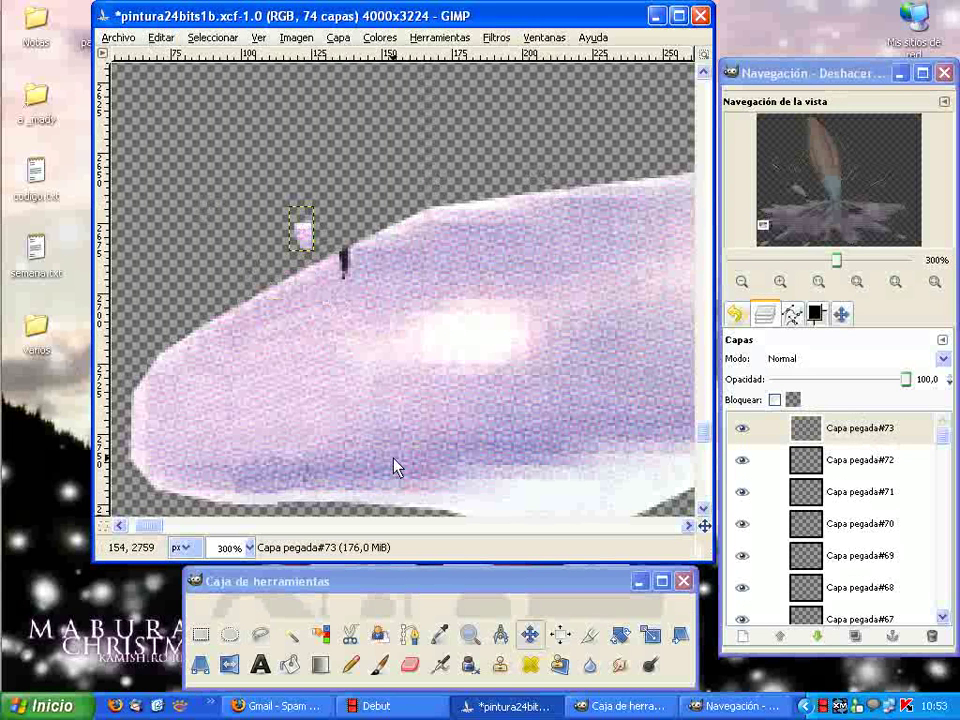
Step: Rotate the pasted piece to about -22 degrees and move it onto the edge mark
{"action": "left_click", "coordinate": [621, 637]}
{"action": "left_click", "coordinate": [304, 240]}
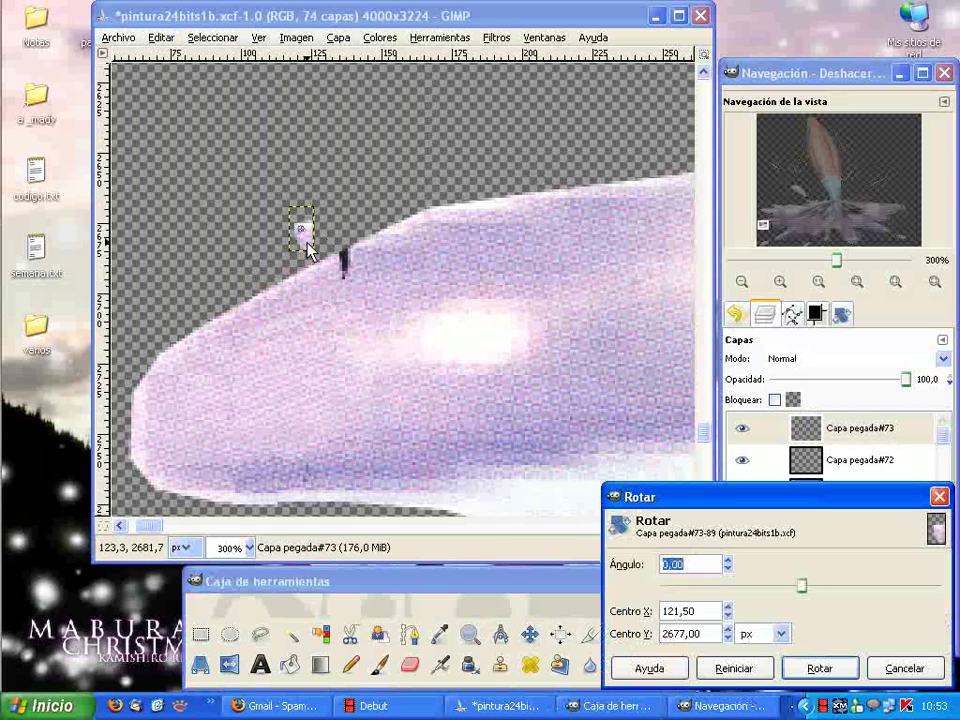
{"action": "left_click_drag", "start_coordinate": [805, 589], "coordinate": [790, 590]}
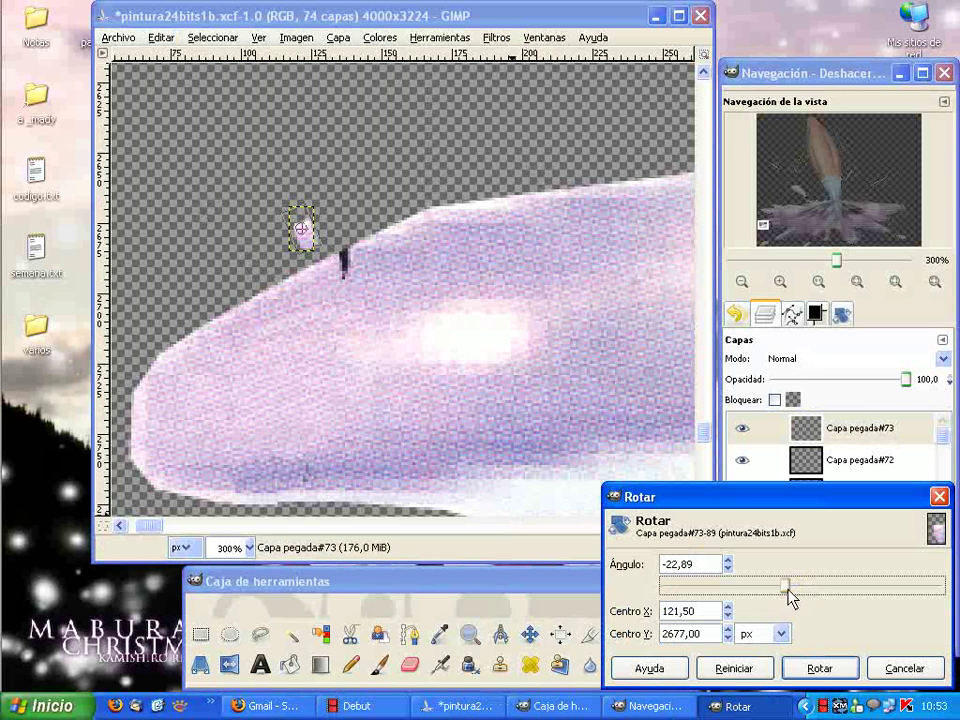
{"action": "left_click", "coordinate": [820, 668]}
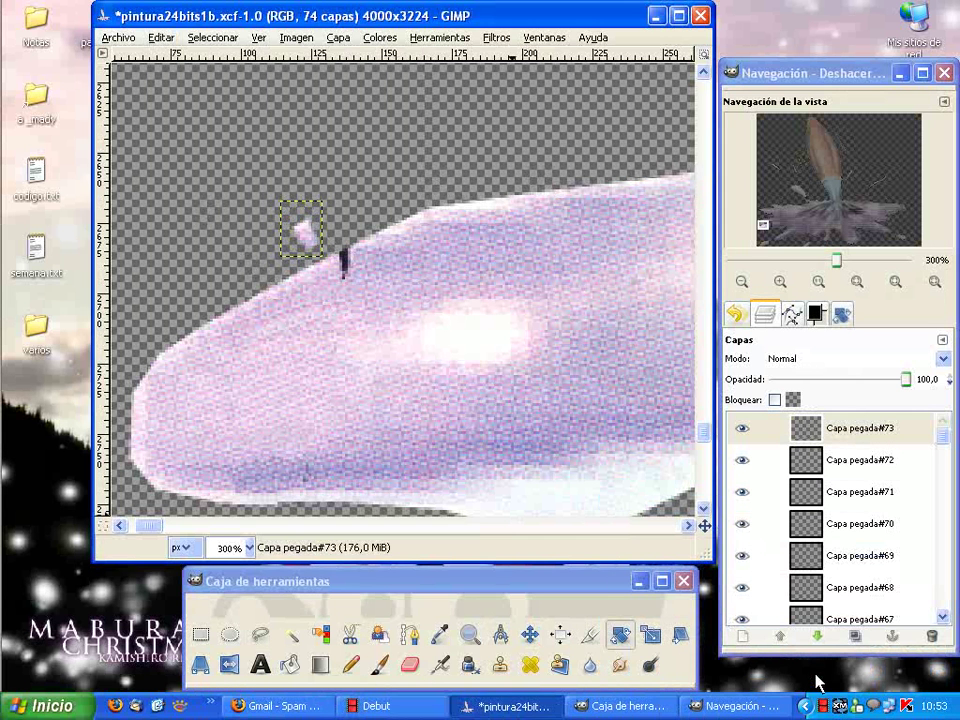
{"action": "left_click", "coordinate": [530, 636]}
{"action": "mouse_move", "coordinate": [304, 240]}
{"action": "left_mouse_down"}
{"action": "mouse_move", "coordinate": [340, 287]}
{"action": "mouse_move", "coordinate": [345, 268]}
{"action": "left_mouse_up"}
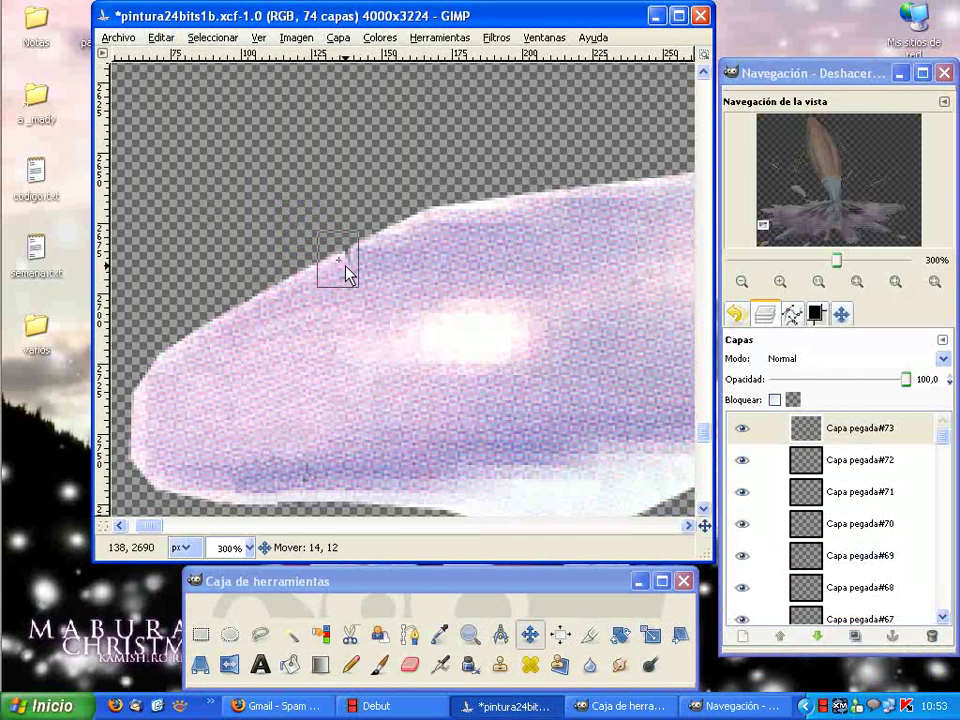
Step: Paste another copy of the piece and nudge it up and right over the mark
{"action": "key", "text": "ctrl+v"}
{"action": "left_click_drag", "start_coordinate": [349, 275], "coordinate": [355, 272]}
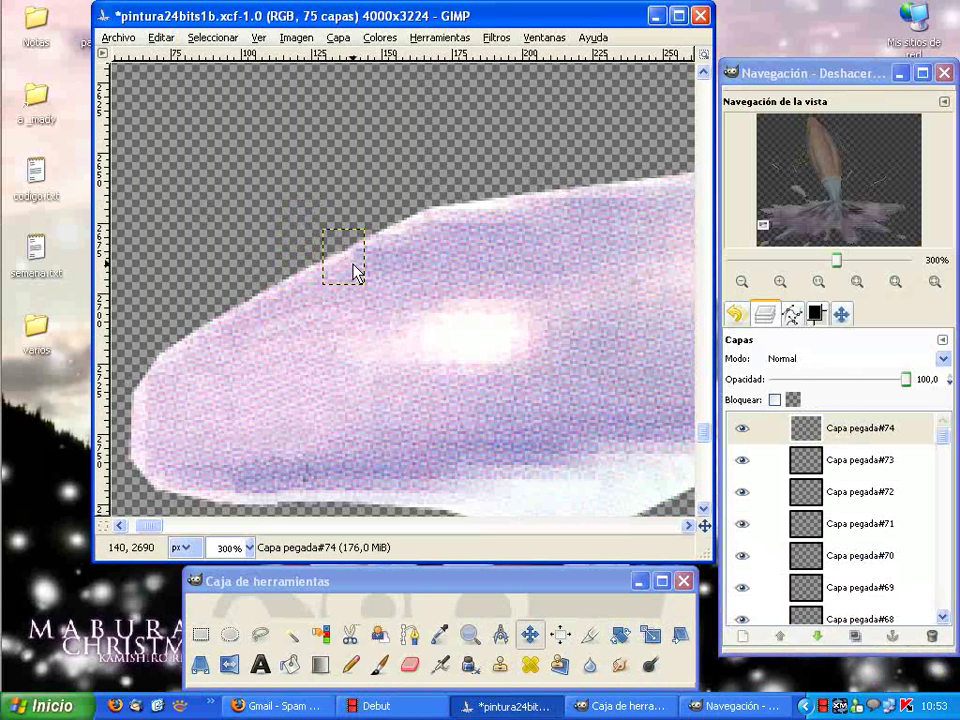
{"action": "key", "text": "Up"}
{"action": "key", "text": "Right"}
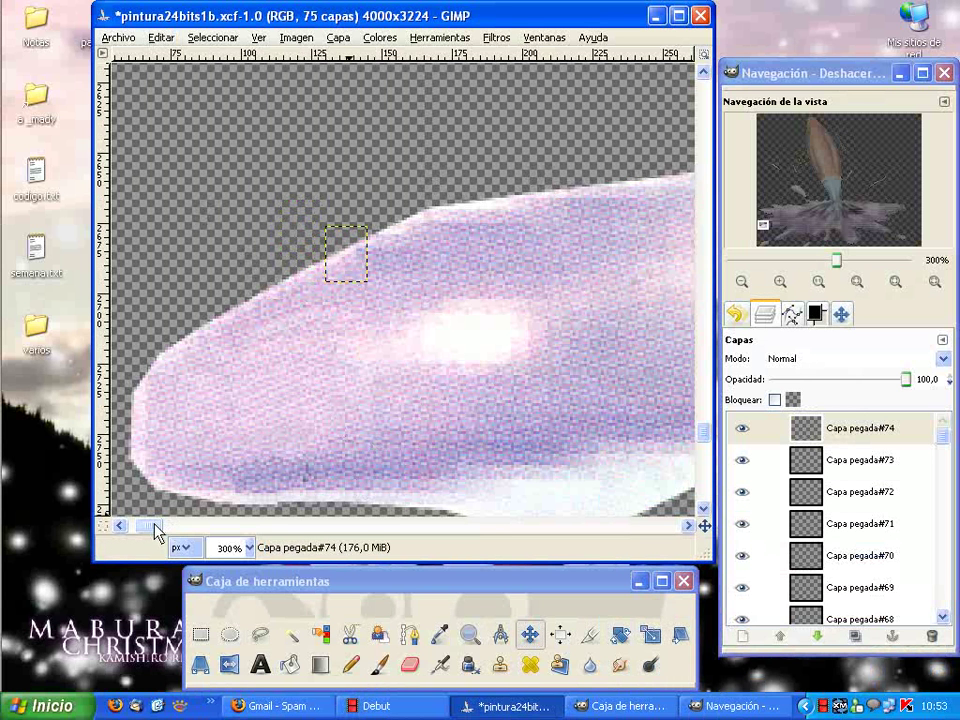
Step: Hide the base layer, merge the visible patch layers into Capa pegada#1, then show the base again
{"action": "left_click_drag", "start_coordinate": [157, 535], "coordinate": [182, 535]}
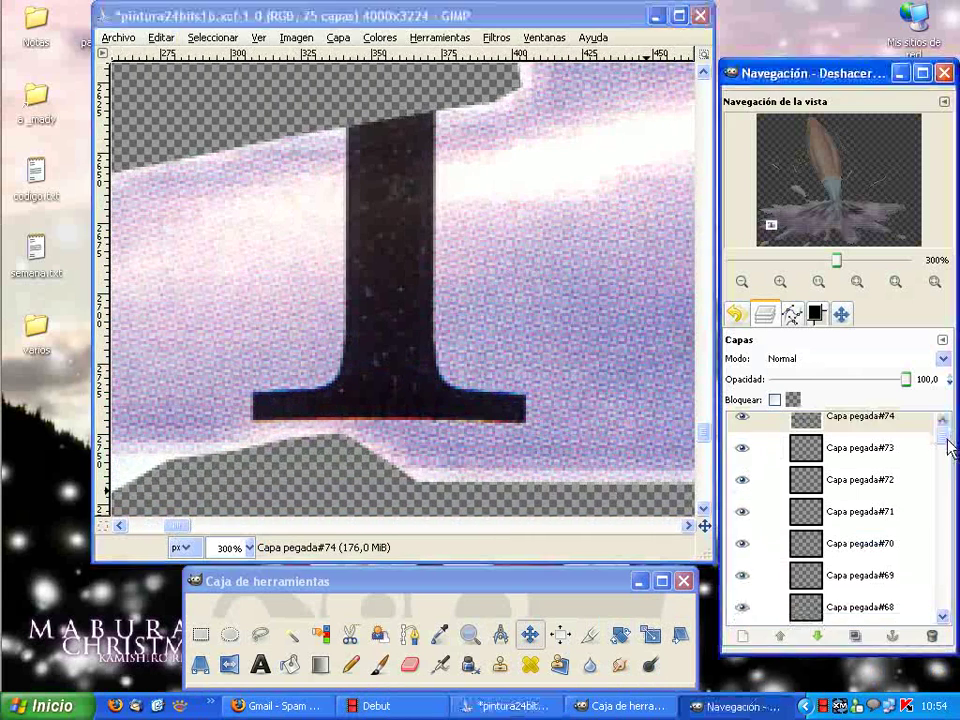
{"action": "left_click_drag", "start_coordinate": [946, 440], "coordinate": [946, 612]}
{"action": "left_click", "coordinate": [741, 612]}
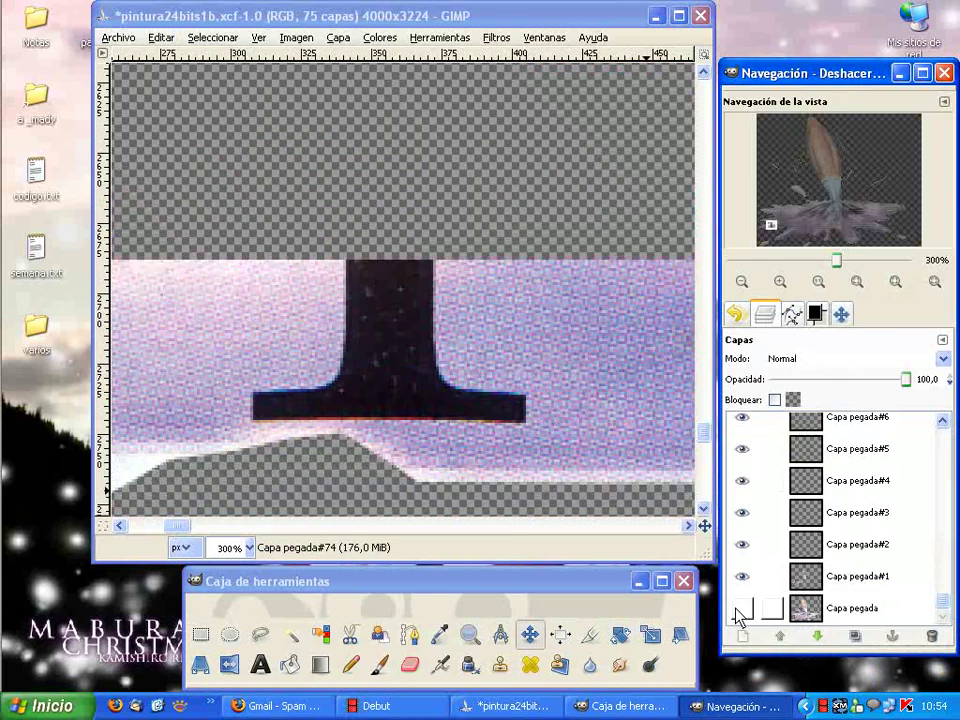
{"action": "right_click", "coordinate": [851, 587]}
{"action": "left_click", "coordinate": [755, 548]}
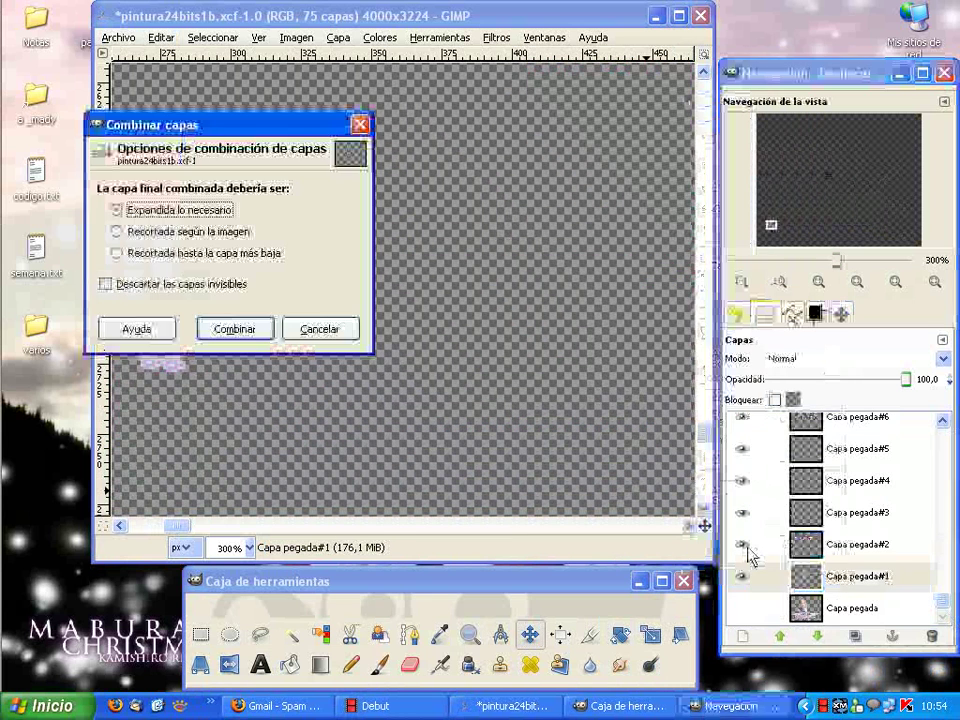
{"action": "left_click", "coordinate": [234, 328]}
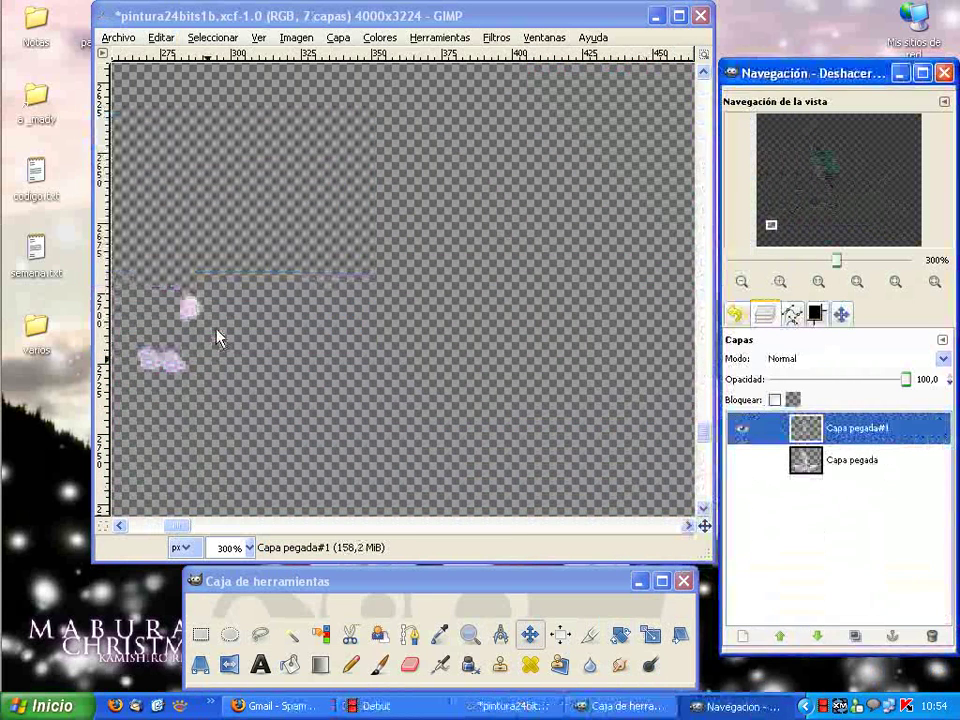
{"action": "left_click", "coordinate": [742, 460]}
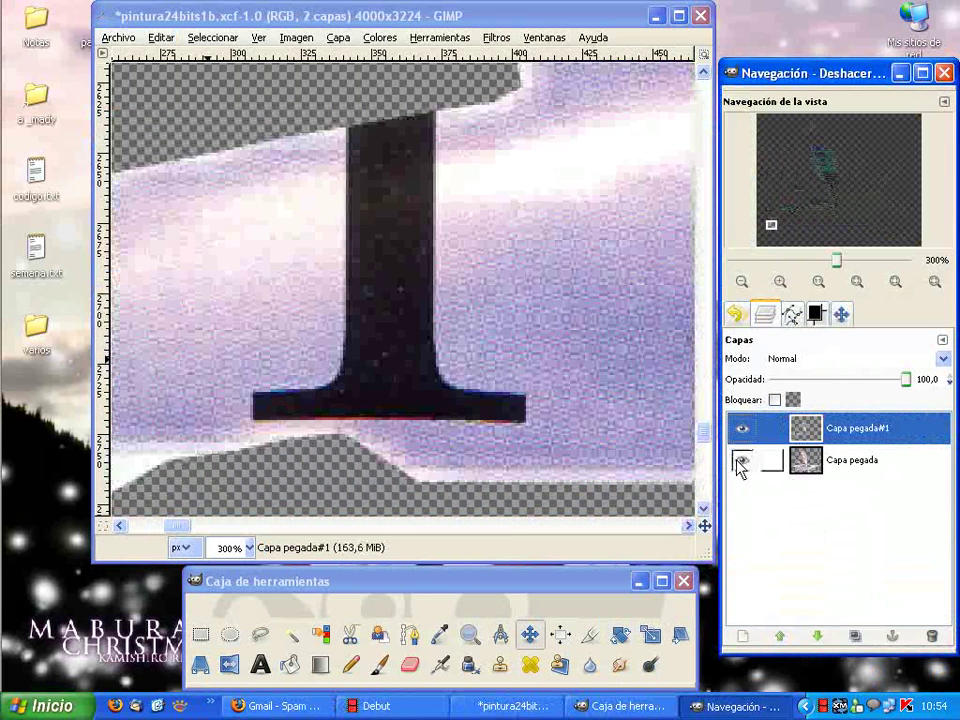
{"action": "left_click", "coordinate": [260, 634]}
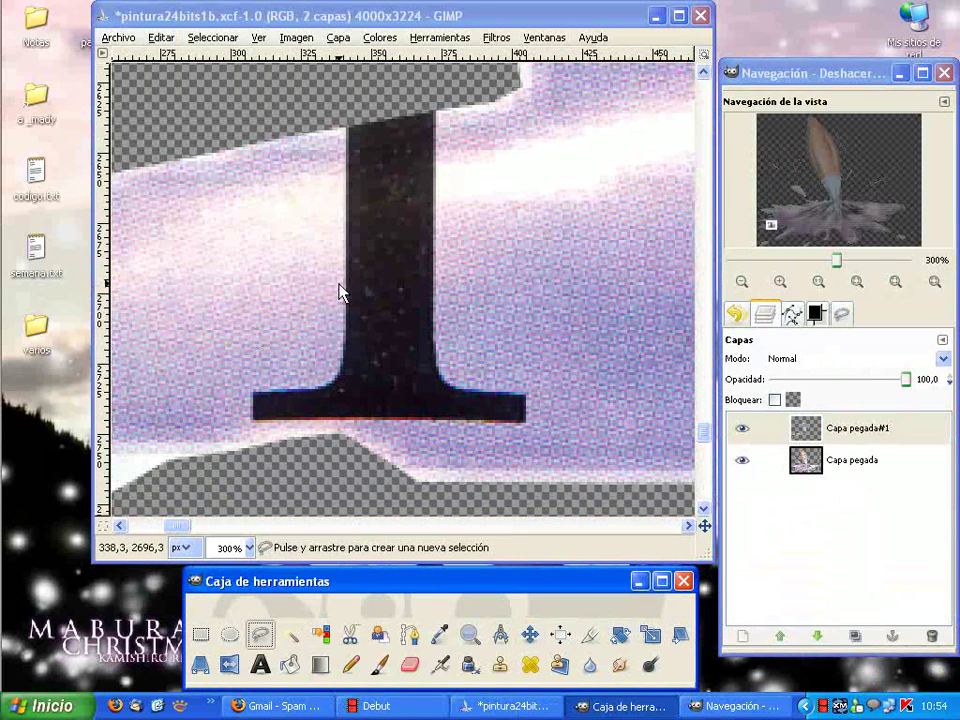
Step: Free-select a purple area just left of the black upright
{"action": "left_click", "coordinate": [329, 201]}
{"action": "left_click", "coordinate": [297, 208]}
{"action": "left_click", "coordinate": [303, 270]}
{"action": "left_click", "coordinate": [312, 302]}
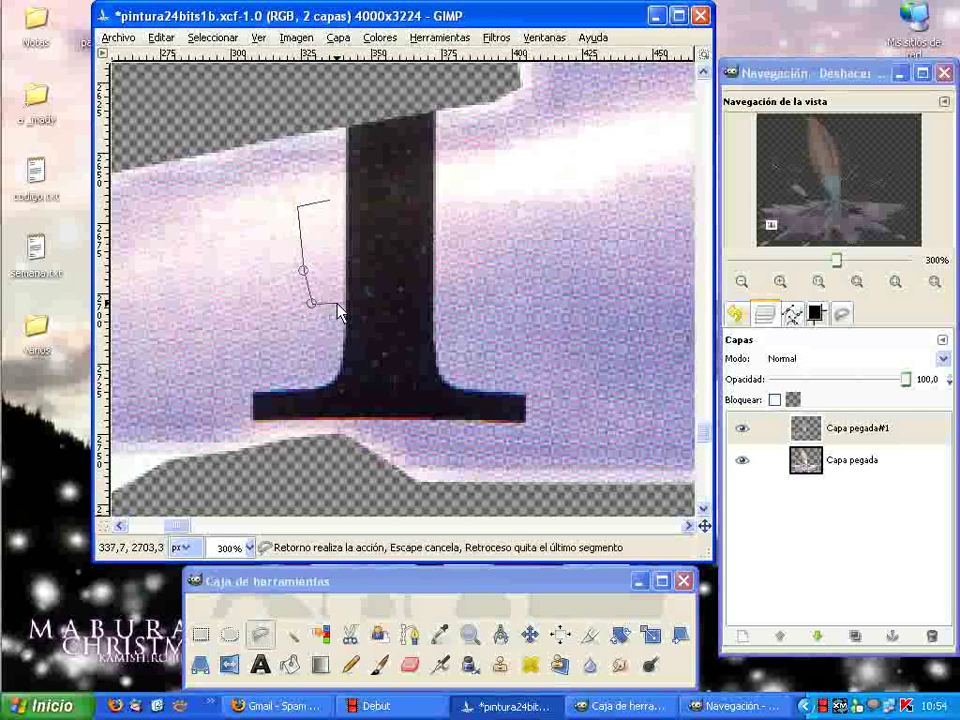
{"action": "left_click", "coordinate": [329, 200]}
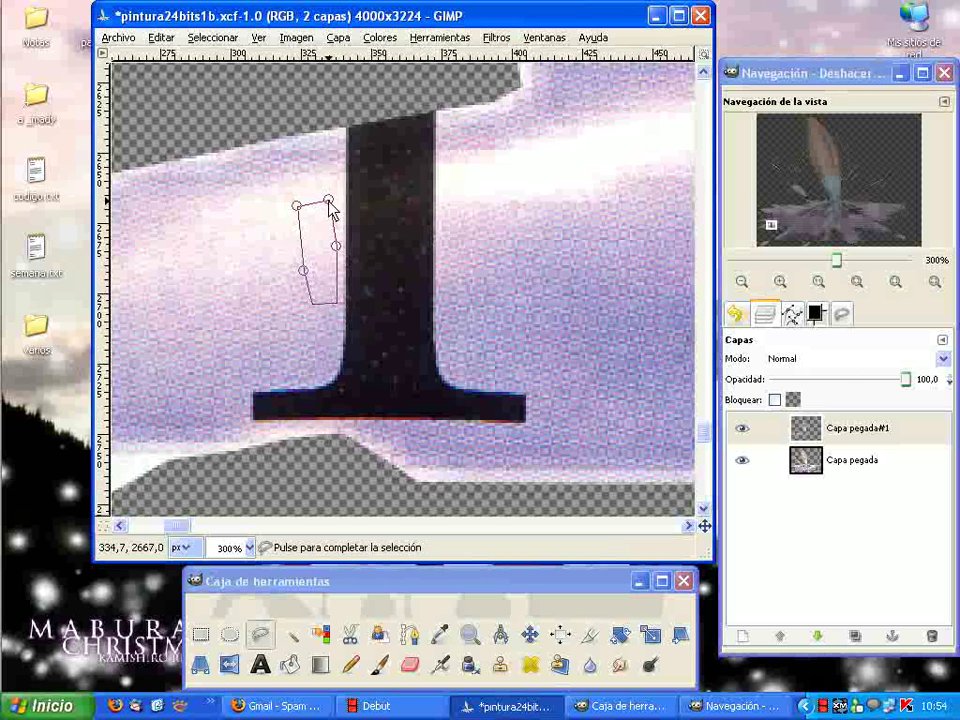
Step: Copy visible and paste it as new layer Capa pegada#2, moved over the upright
{"action": "left_click", "coordinate": [161, 37]}
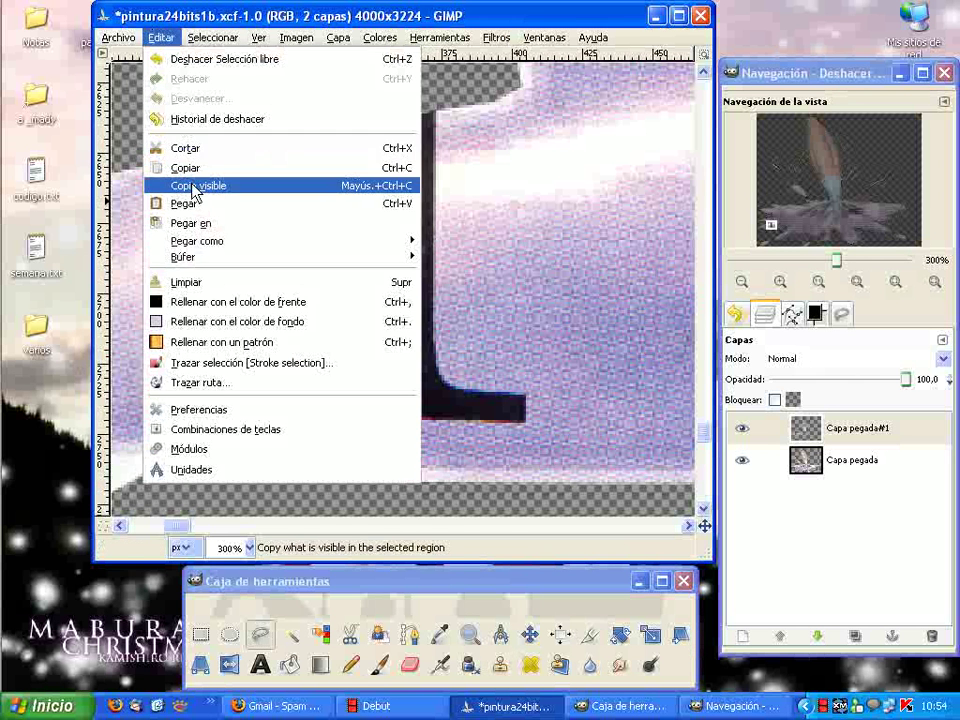
{"action": "left_click", "coordinate": [193, 186]}
{"action": "left_click", "coordinate": [161, 37]}
{"action": "left_click", "coordinate": [210, 201]}
{"action": "key", "text": "shift+ctrl+n"}
{"action": "key", "text": "m"}
{"action": "left_click_drag", "start_coordinate": [314, 264], "coordinate": [386, 255]}
Step: Paste two more patch layers, up to Capa pegada#4, and position them over the column
{"action": "key", "text": "ctrl+v"}
{"action": "key", "text": "shift+ctrl+n"}
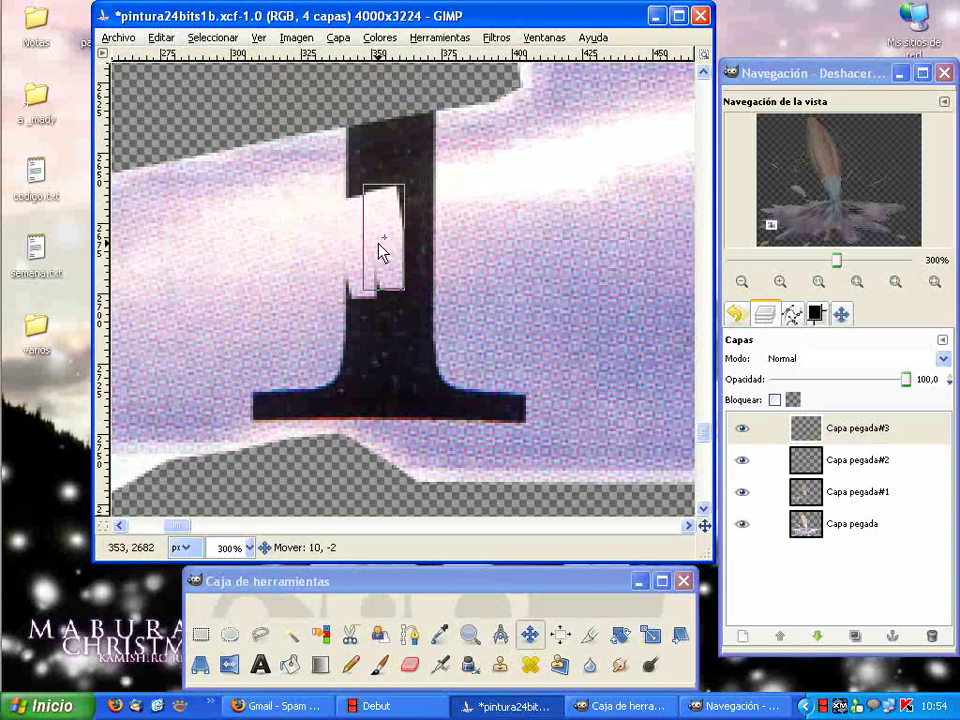
{"action": "key", "text": "ctrl+v"}
{"action": "key", "text": "shift+ctrl+n"}
{"action": "left_click_drag", "start_coordinate": [382, 244], "coordinate": [417, 243]}
{"action": "left_click_drag", "start_coordinate": [417, 253], "coordinate": [405, 253]}
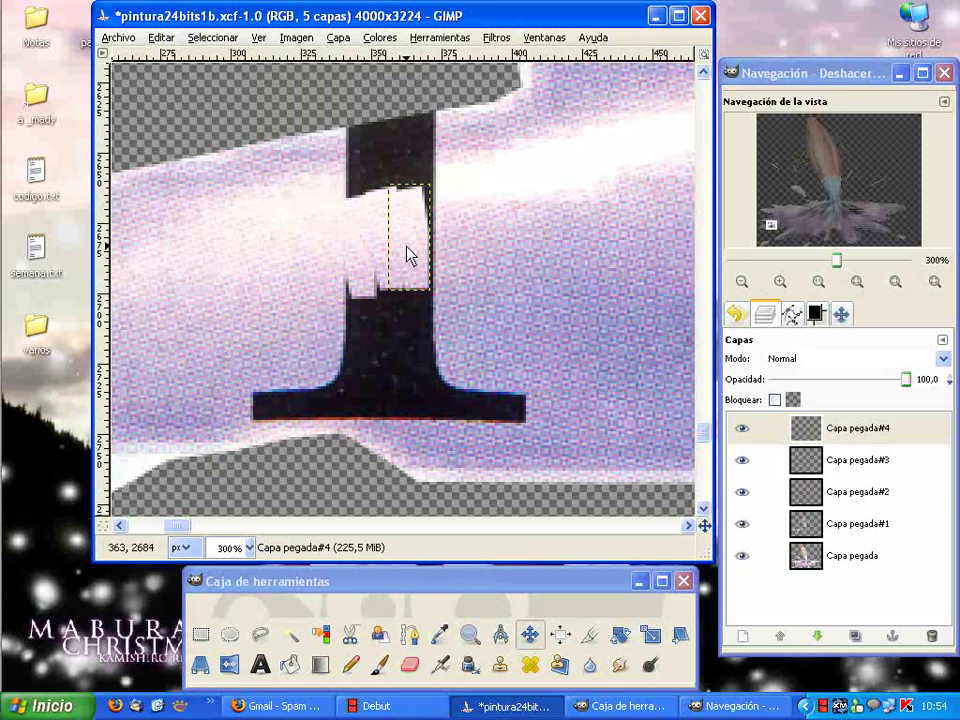
{"action": "left_click", "coordinate": [259, 636]}
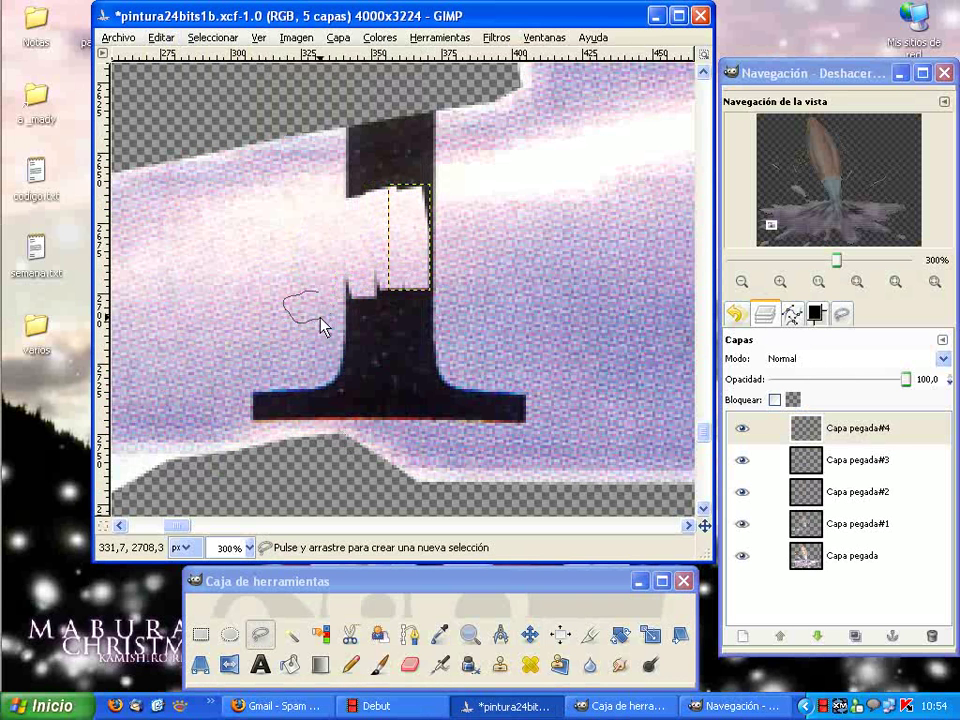
Step: Copy visible purple pixels, paste as a new patch layer and move it onto the stem
{"action": "key", "text": "Escape"}
{"action": "left_click", "coordinate": [161, 40]}
{"action": "left_click", "coordinate": [184, 203]}
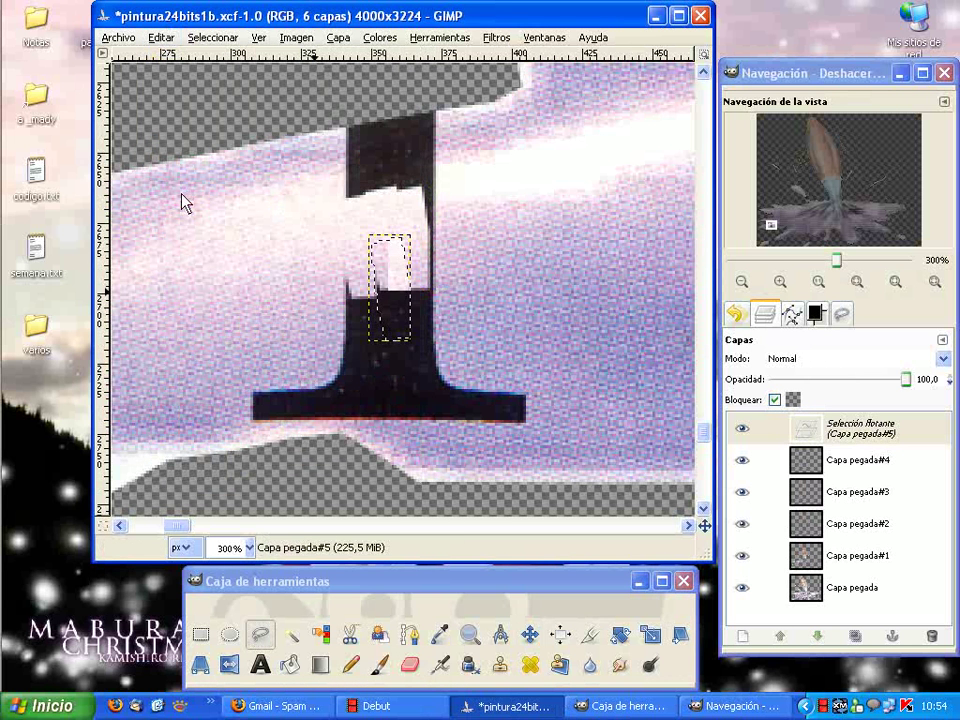
{"action": "key", "text": "ctrl+z"}
{"action": "left_click", "coordinate": [163, 38]}
{"action": "left_click", "coordinate": [190, 185]}
{"action": "left_click", "coordinate": [159, 40]}
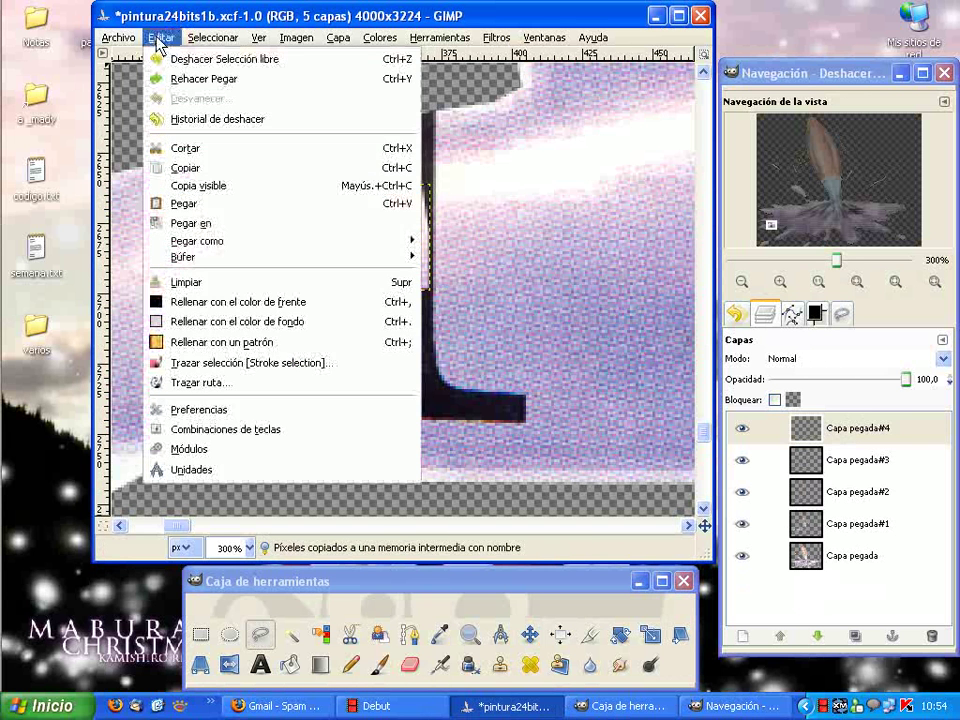
{"action": "left_click", "coordinate": [205, 204]}
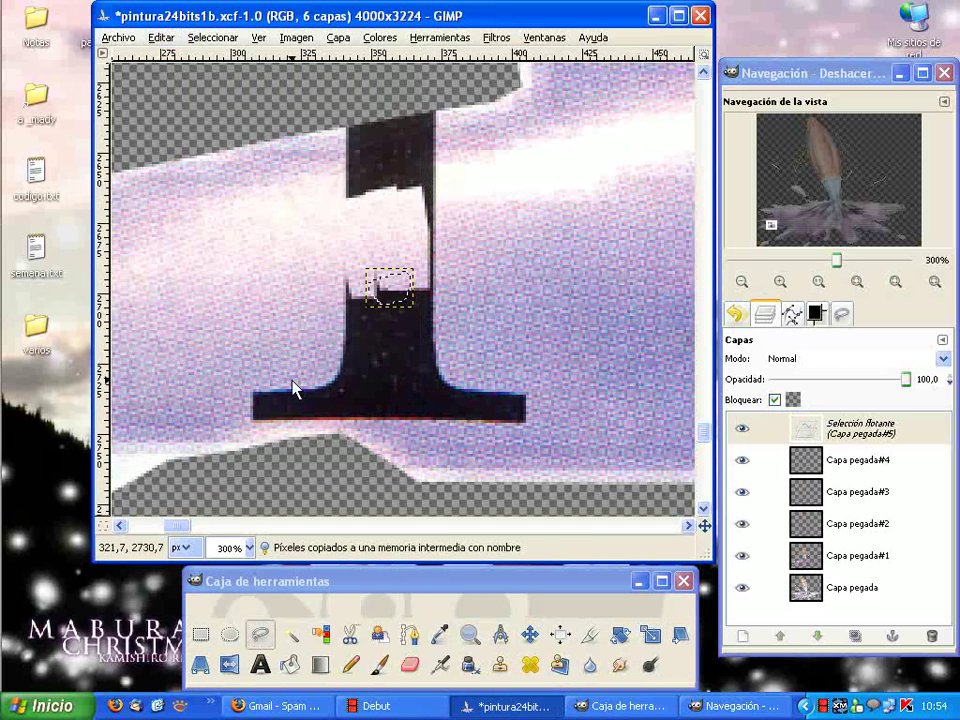
{"action": "key", "text": "shift+ctrl+n"}
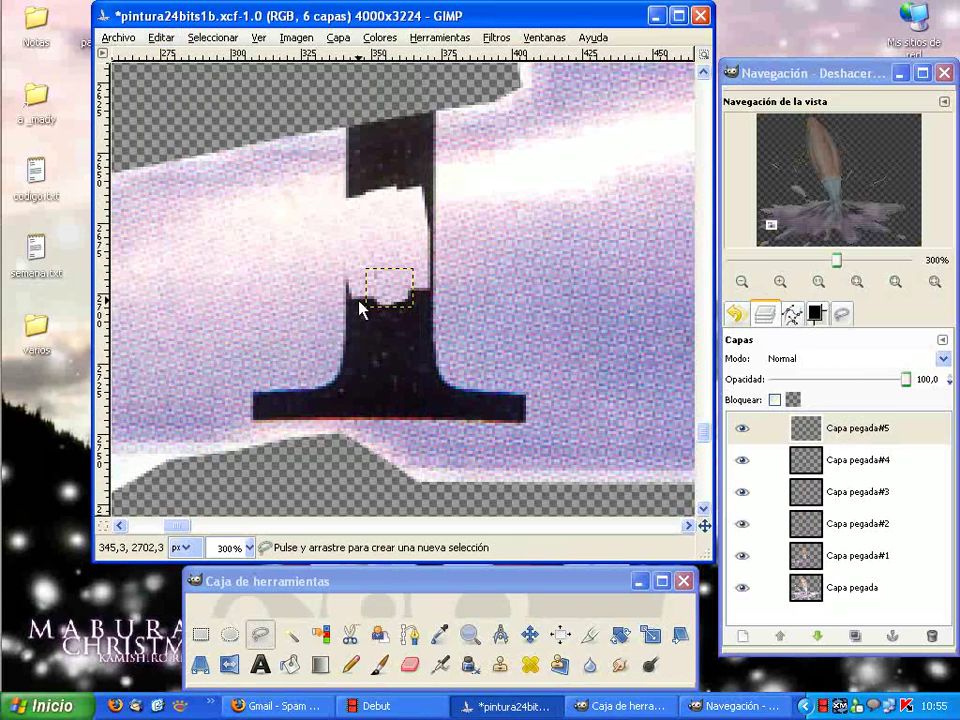
{"action": "left_click", "coordinate": [527, 640]}
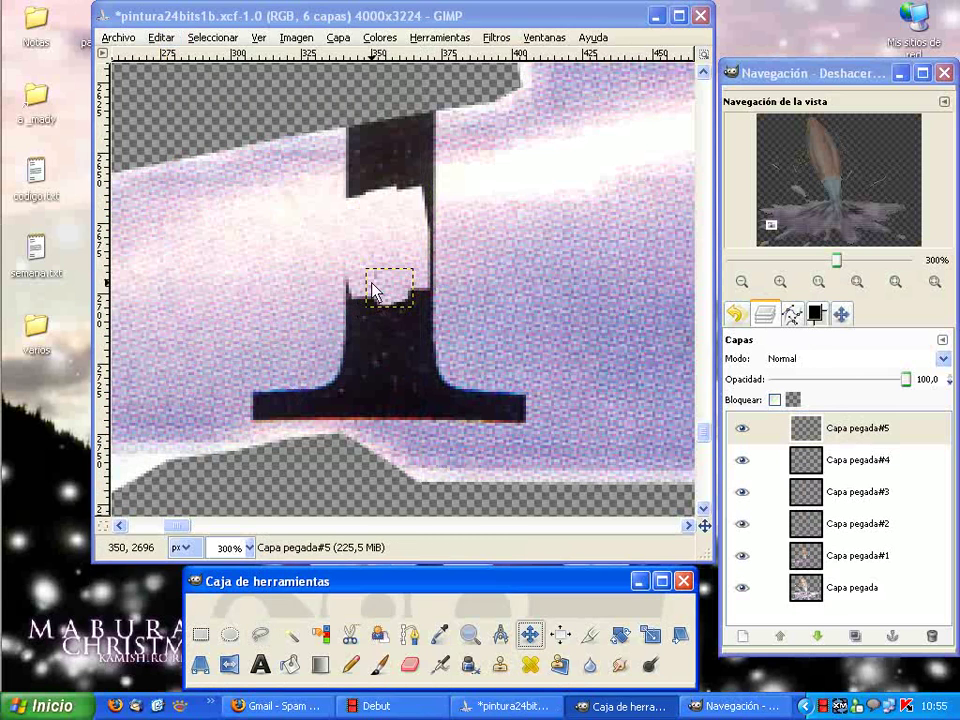
{"action": "mouse_move", "coordinate": [391, 293]}
{"action": "left_mouse_down"}
{"action": "mouse_move", "coordinate": [343, 302]}
{"action": "mouse_move", "coordinate": [347, 290]}
{"action": "left_mouse_up"}
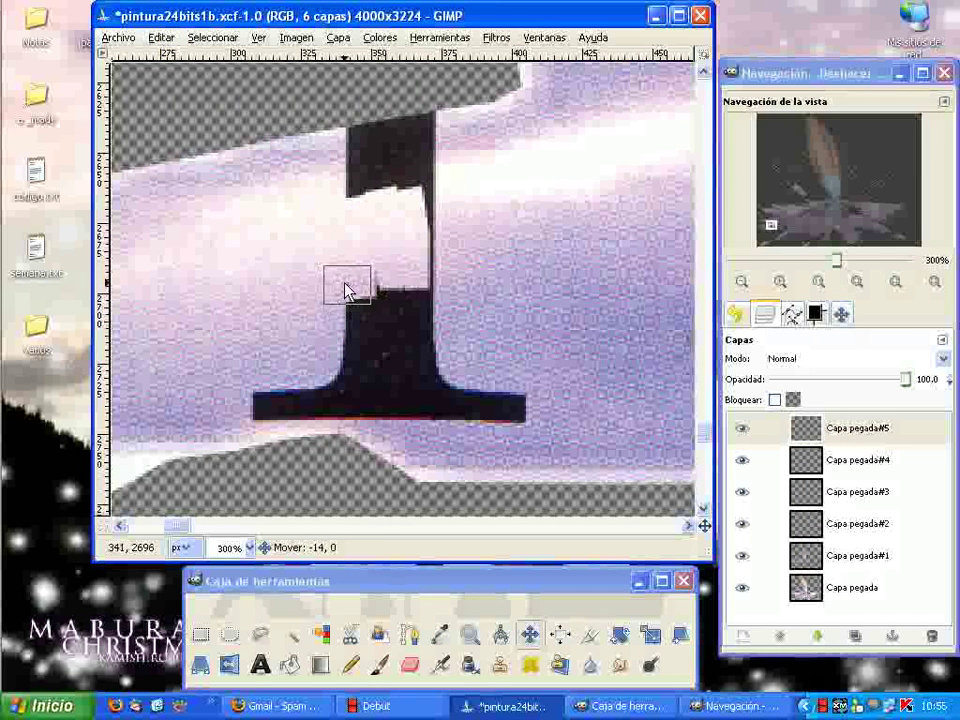
Step: Paste several more purple patch layers over the lower stem, shifting one slightly
{"action": "key", "text": "ctrl+c"}
{"action": "key", "text": "ctrl+v"}
{"action": "key", "text": "ctrl+shift+n"}
{"action": "mouse_move", "coordinate": [344, 290]}
{"action": "left_mouse_down"}
{"action": "mouse_move", "coordinate": [392, 289]}
{"action": "mouse_move", "coordinate": [415, 300]}
{"action": "mouse_move", "coordinate": [350, 318]}
{"action": "left_mouse_up"}
{"action": "key", "text": "ctrl+c"}
{"action": "key", "text": "ctrl+v"}
{"action": "key", "text": "ctrl+shift+n"}
{"action": "key", "text": "ctrl+c"}
{"action": "key", "text": "ctrl+v"}
{"action": "key", "text": "ctrl+shift+n"}
{"action": "key", "text": "ctrl+c"}
{"action": "key", "text": "ctrl+v"}
{"action": "key", "text": "ctrl+shift+n"}
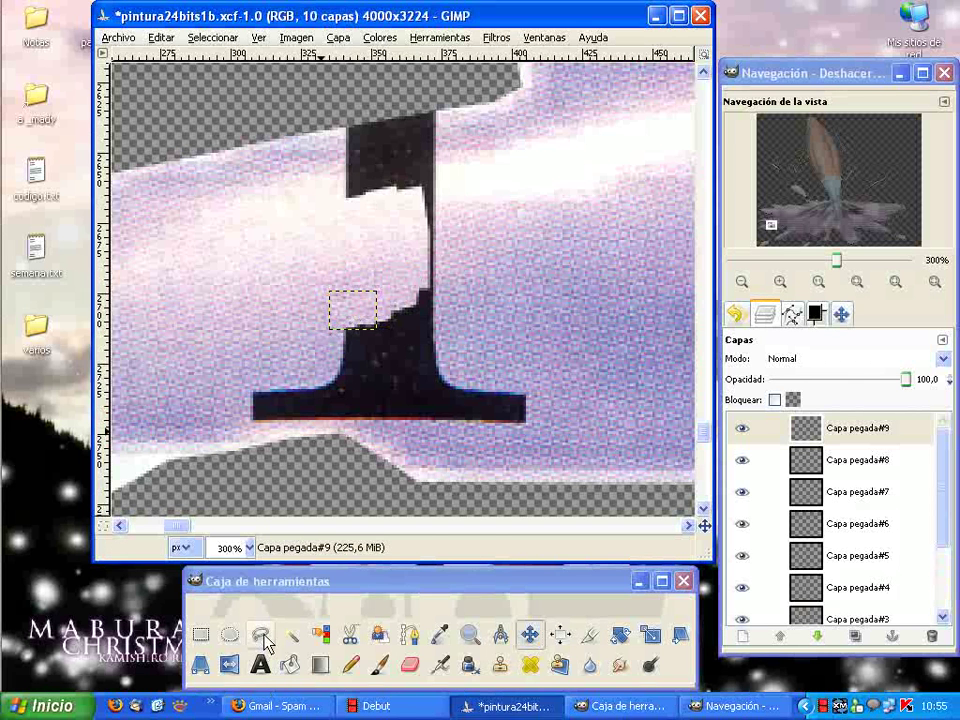
{"action": "left_click", "coordinate": [260, 633]}
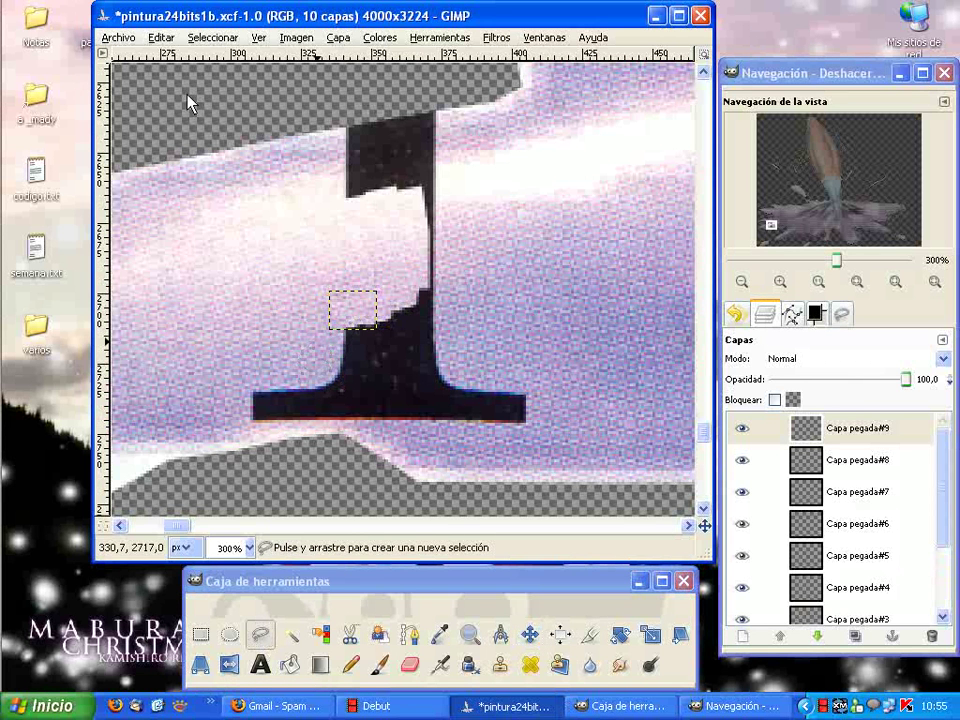
Step: Copy a fresh visible purple area and paste it as a new patch layer, Capa pegada#10
{"action": "left_click", "coordinate": [161, 37]}
{"action": "left_click", "coordinate": [205, 186]}
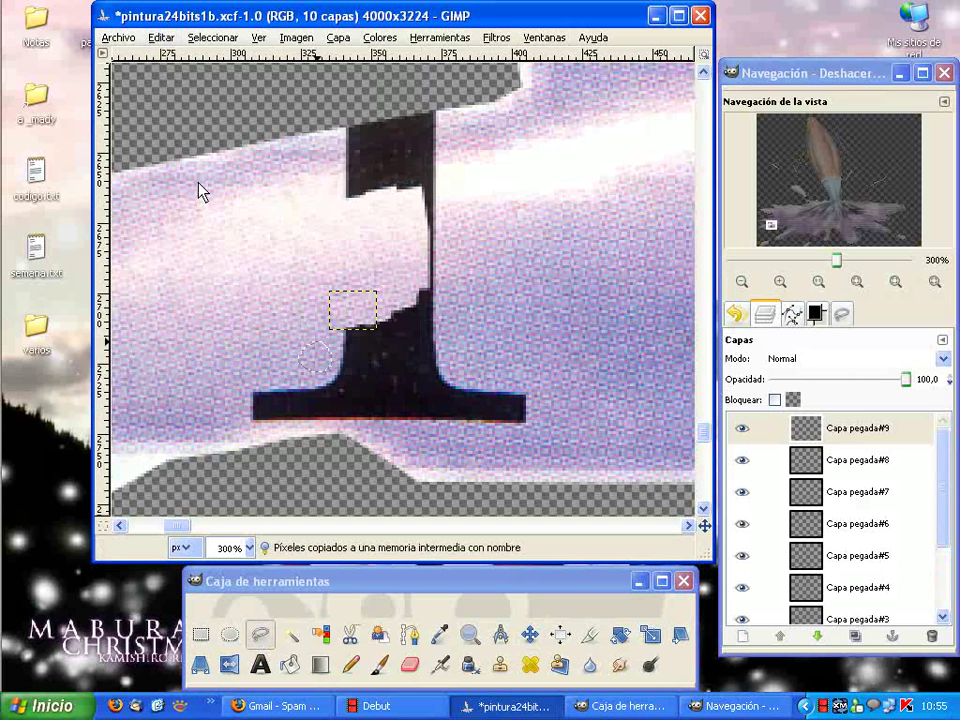
{"action": "left_click", "coordinate": [163, 38]}
{"action": "left_click", "coordinate": [185, 203]}
{"action": "key", "text": "shift+ctrl+n"}
Step: Move the newest patch onto the black stem and paste six more purple patch layers
{"action": "key", "text": "m"}
{"action": "left_click_drag", "start_coordinate": [340, 342], "coordinate": [418, 337]}
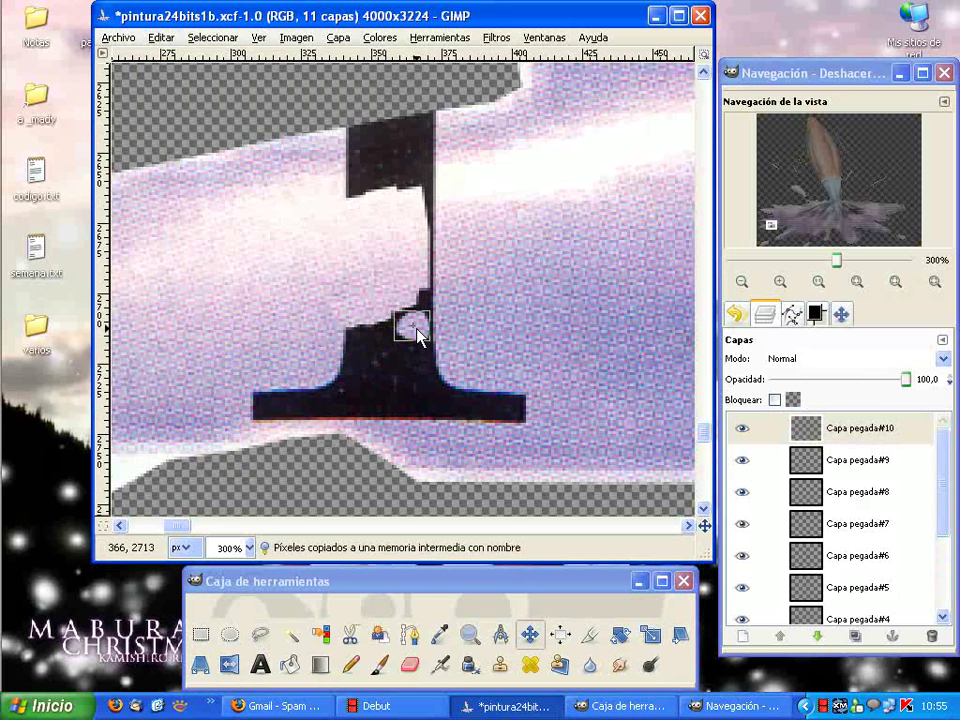
{"action": "mouse_move", "coordinate": [428, 310]}
{"action": "left_mouse_down"}
{"action": "mouse_move", "coordinate": [356, 339]}
{"action": "mouse_move", "coordinate": [354, 364]}
{"action": "mouse_move", "coordinate": [369, 347]}
{"action": "mouse_move", "coordinate": [437, 349]}
{"action": "mouse_move", "coordinate": [343, 381]}
{"action": "mouse_move", "coordinate": [401, 392]}
{"action": "mouse_move", "coordinate": [440, 386]}
{"action": "mouse_move", "coordinate": [344, 391]}
{"action": "left_mouse_up"}
{"action": "key", "text": "ctrl+v"}
{"action": "key", "text": "shift+ctrl+n"}
{"action": "key", "text": "ctrl+v"}
{"action": "key", "text": "shift+ctrl+n"}
{"action": "key", "text": "ctrl+v"}
{"action": "key", "text": "shift+ctrl+n"}
{"action": "key", "text": "ctrl+v"}
{"action": "key", "text": "shift+ctrl+n"}
{"action": "key", "text": "ctrl+v"}
{"action": "key", "text": "shift+ctrl+n"}
{"action": "key", "text": "ctrl+v"}
{"action": "key", "text": "shift+ctrl+n"}
Step: Paste eight more purple patch layers, reaching Capa pegada#24, to hide the stem's lower part
{"action": "key", "text": "ctrl+v"}
{"action": "key", "text": "shift+ctrl+n"}
{"action": "key", "text": "ctrl+v"}
{"action": "key", "text": "shift+ctrl+n"}
{"action": "key", "text": "ctrl+v"}
{"action": "key", "text": "shift+ctrl+n"}
{"action": "key", "text": "ctrl+v"}
{"action": "key", "text": "shift+ctrl+n"}
{"action": "key", "text": "ctrl+v"}
{"action": "key", "text": "shift+ctrl+n"}
{"action": "key", "text": "ctrl+v"}
{"action": "key", "text": "shift+ctrl+n"}
{"action": "key", "text": "ctrl+v"}
{"action": "key", "text": "shift+ctrl+n"}
{"action": "key", "text": "ctrl+v"}
{"action": "key", "text": "shift+ctrl+n"}
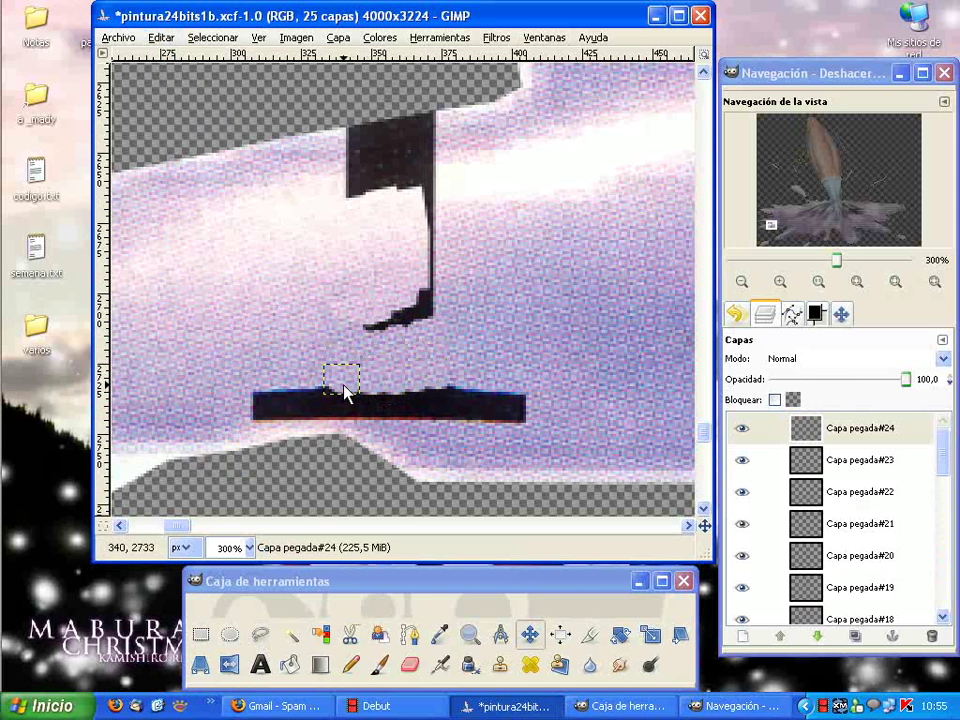
Step: Copy a purple area right of the stem, paste it as a new layer over the stroke's tail
{"action": "left_click", "coordinate": [260, 634]}
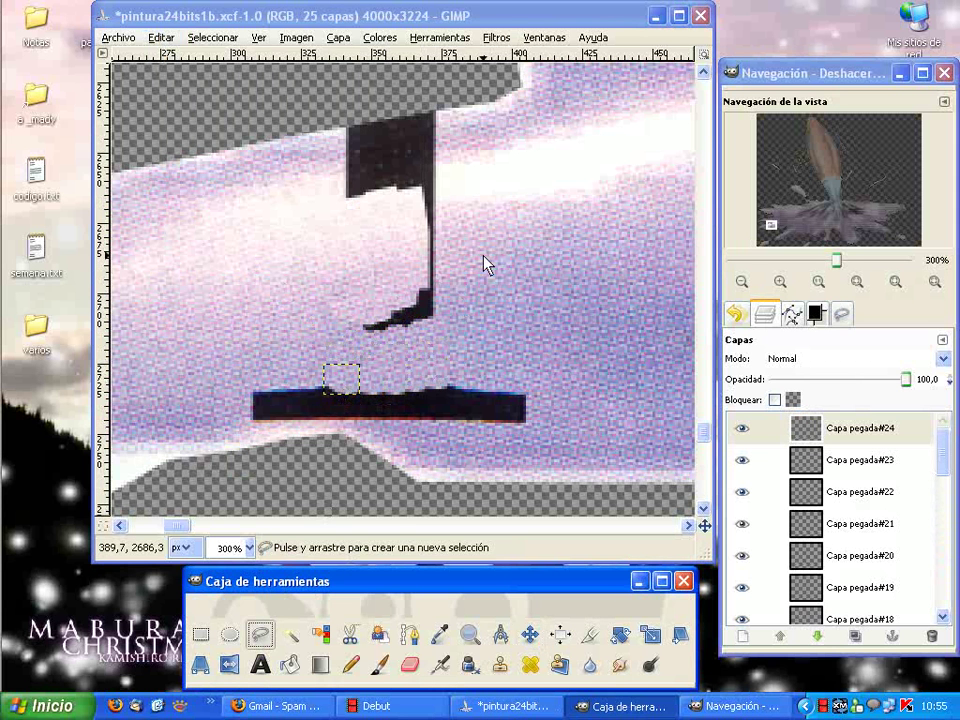
{"action": "mouse_move", "coordinate": [486, 243]}
{"action": "left_mouse_down"}
{"action": "mouse_move", "coordinate": [484, 281]}
{"action": "mouse_move", "coordinate": [488, 258]}
{"action": "left_mouse_up"}
{"action": "left_click", "coordinate": [161, 38]}
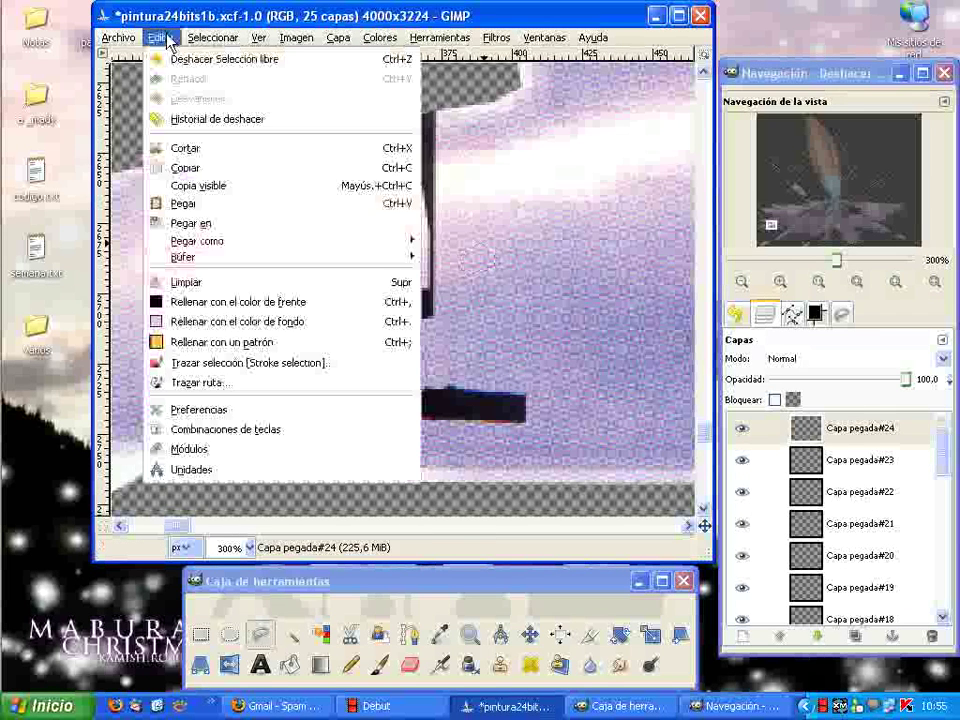
{"action": "left_click", "coordinate": [220, 186]}
{"action": "left_click", "coordinate": [160, 38]}
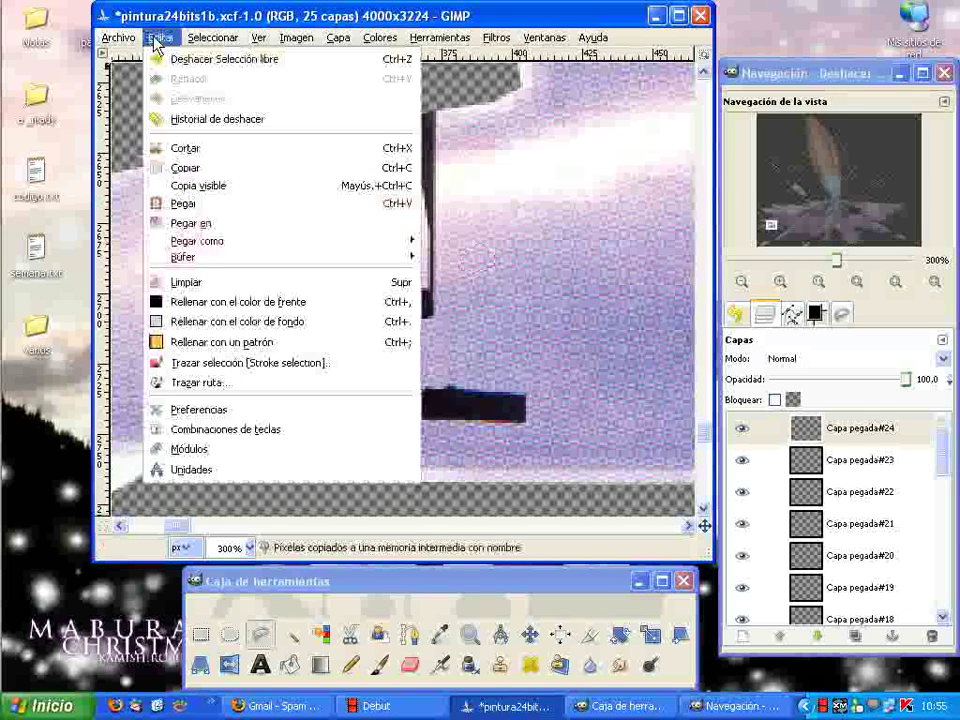
{"action": "left_click", "coordinate": [190, 204]}
{"action": "key", "text": "shift+ctrl+n"}
{"action": "key", "text": "m"}
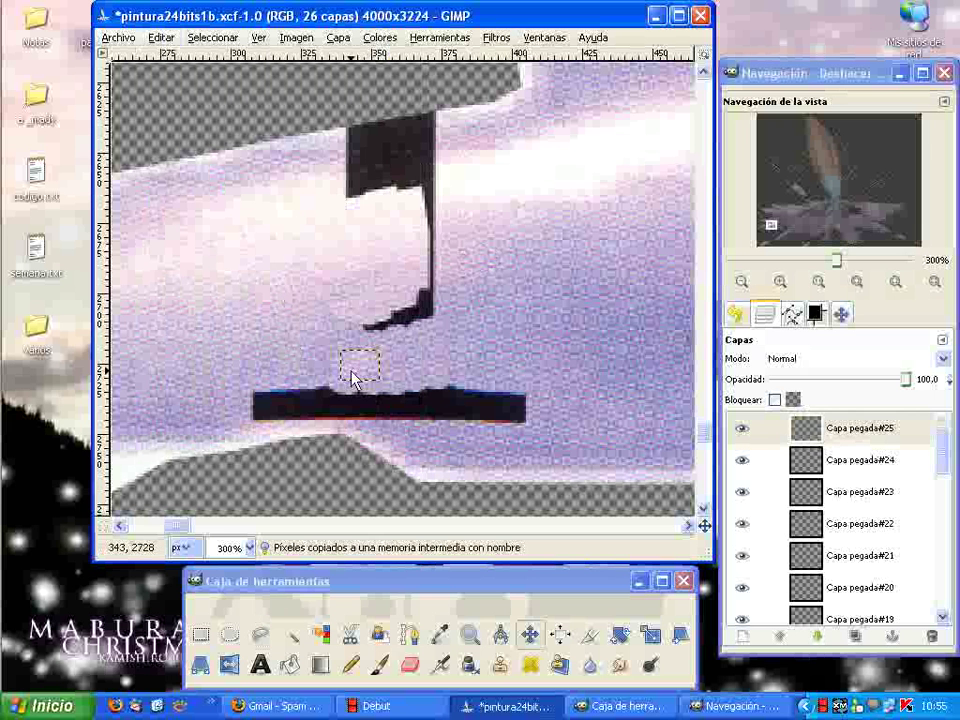
{"action": "mouse_move", "coordinate": [370, 340]}
{"action": "left_mouse_down"}
{"action": "mouse_move", "coordinate": [422, 302]}
{"action": "mouse_move", "coordinate": [368, 325]}
{"action": "left_mouse_up"}
Step: Paste four more patch layers, up to Capa pegada#30, and position them over the stroke's end
{"action": "key", "text": "ctrl+v"}
{"action": "key", "text": "shift+ctrl+n"}
{"action": "key", "text": "ctrl+v"}
{"action": "key", "text": "shift+ctrl+n"}
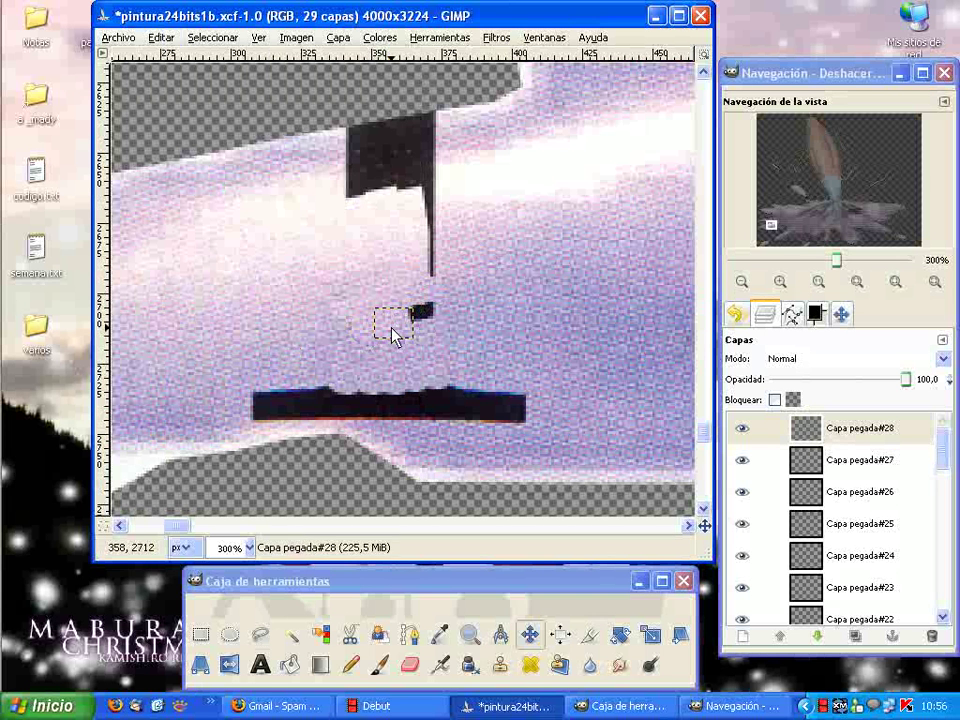
{"action": "left_click_drag", "start_coordinate": [395, 328], "coordinate": [409, 322]}
{"action": "key", "text": "ctrl+v"}
{"action": "key", "text": "shift+ctrl+n"}
{"action": "key", "text": "ctrl+v"}
{"action": "key", "text": "shift+ctrl+n"}
{"action": "left_click_drag", "start_coordinate": [414, 312], "coordinate": [260, 335]}
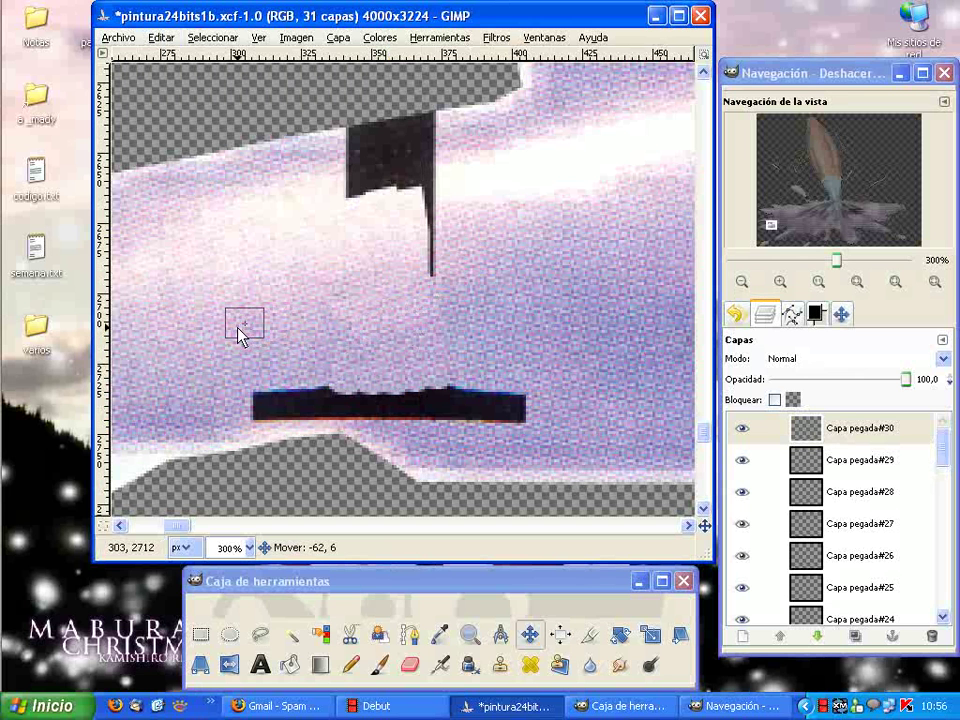
{"action": "key", "text": "ctrl+z"}
{"action": "left_click_drag", "start_coordinate": [414, 320], "coordinate": [428, 285]}
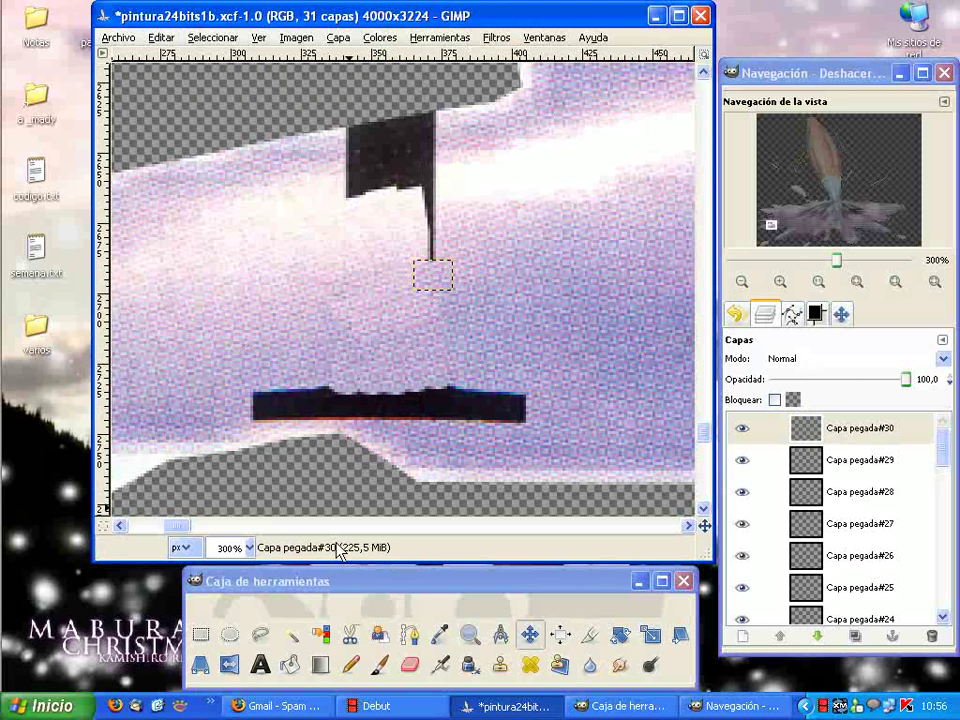
{"action": "left_click", "coordinate": [260, 634]}
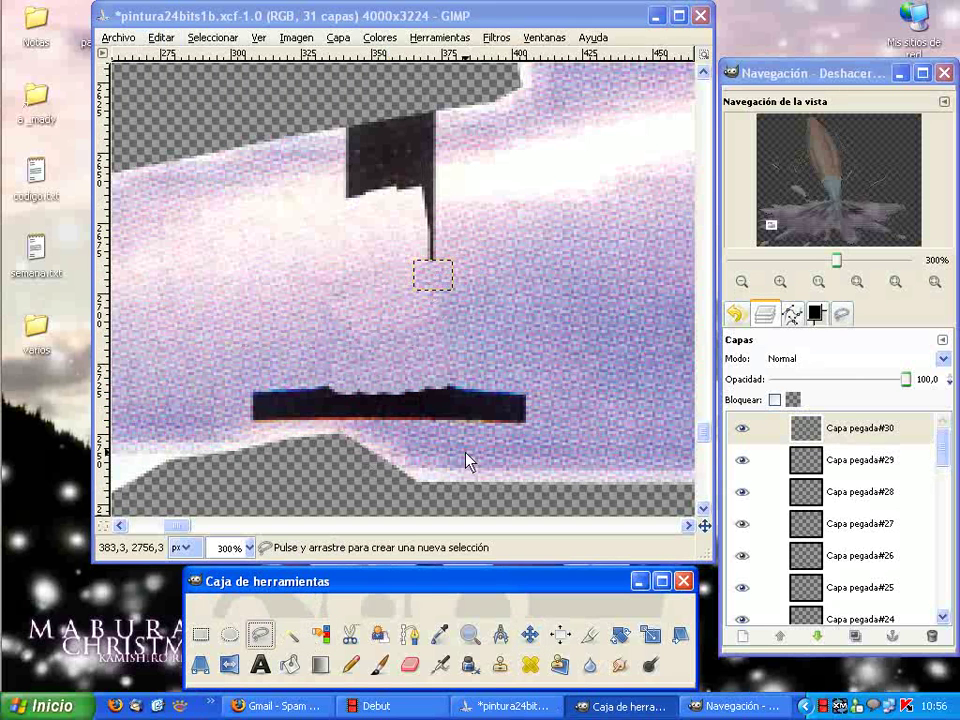
Step: Copy a purple area beside the bar and paste it as a patch over the bar's right end
{"action": "left_click", "coordinate": [560, 376]}
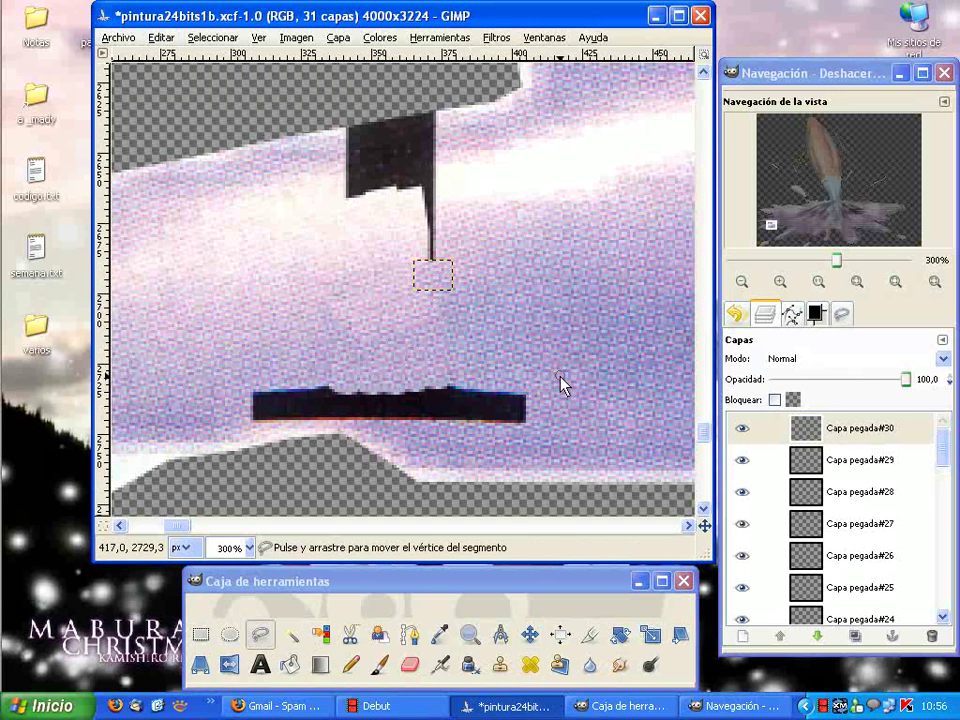
{"action": "left_click", "coordinate": [527, 432]}
{"action": "left_click", "coordinate": [562, 432]}
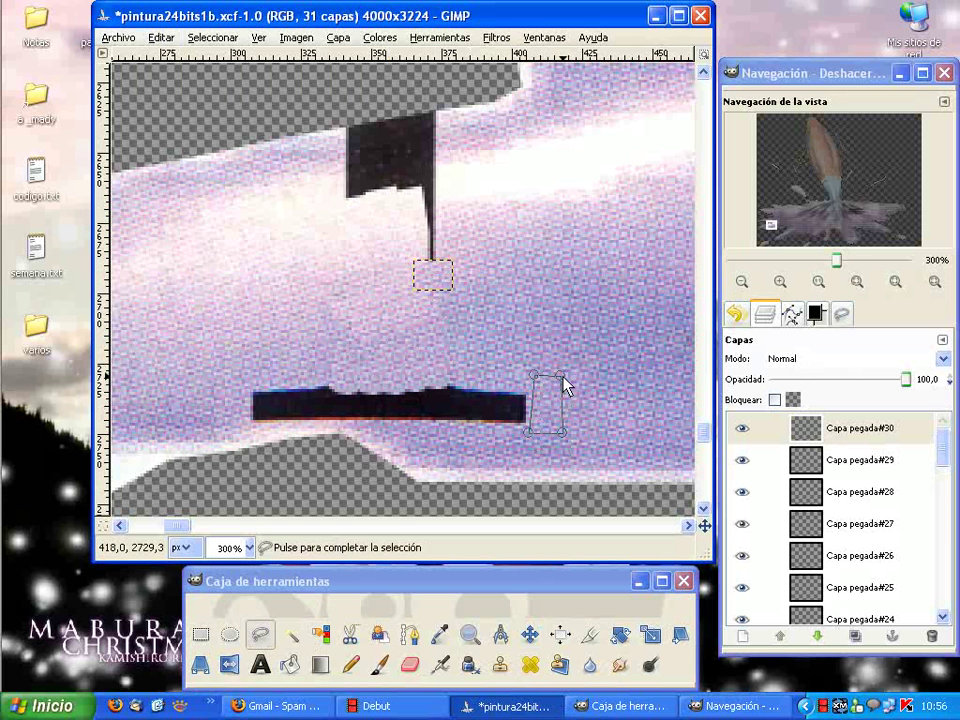
{"action": "left_click", "coordinate": [161, 37]}
{"action": "left_click", "coordinate": [200, 163]}
{"action": "left_click", "coordinate": [163, 38]}
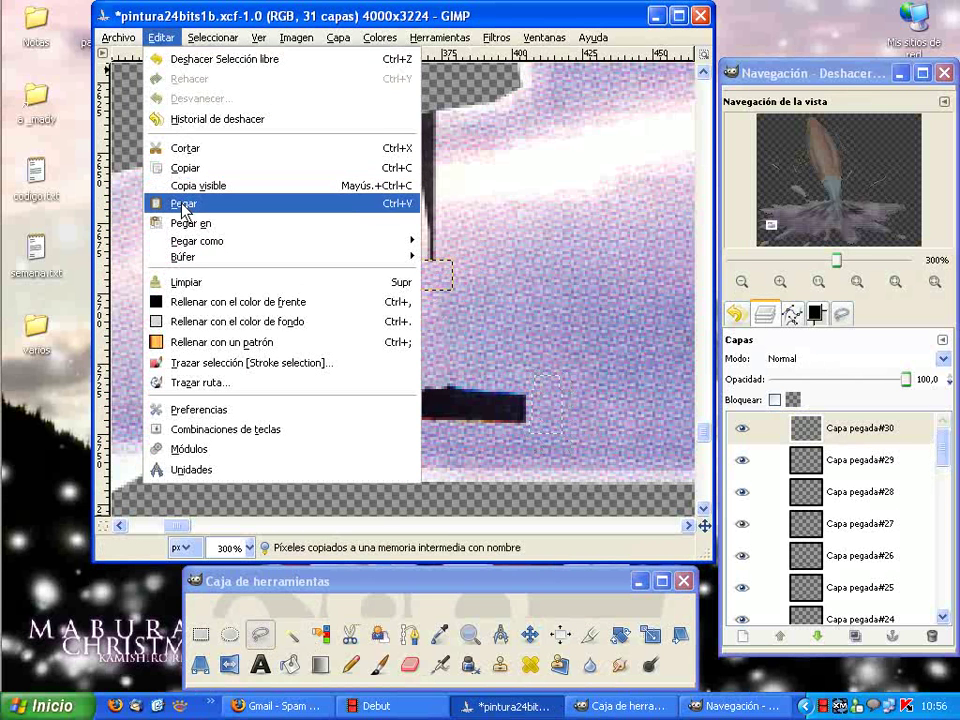
{"action": "left_click", "coordinate": [198, 201]}
{"action": "key", "text": "shift+ctrl+n"}
{"action": "key", "text": "m"}
{"action": "mouse_move", "coordinate": [451, 309]}
{"action": "left_mouse_down"}
{"action": "mouse_move", "coordinate": [515, 425]}
{"action": "mouse_move", "coordinate": [384, 421]}
{"action": "left_mouse_up"}
Step: Paste seven more patch layers, move one left onto the bar, and delete the misplaced last layer
{"action": "key", "text": "ctrl+v"}
{"action": "key", "text": "shift+ctrl+n"}
{"action": "key", "text": "ctrl+v"}
{"action": "key", "text": "shift+ctrl+n"}
{"action": "key", "text": "ctrl+v"}
{"action": "key", "text": "shift+ctrl+n"}
{"action": "key", "text": "ctrl+v"}
{"action": "key", "text": "shift+ctrl+n"}
{"action": "key", "text": "ctrl+v"}
{"action": "key", "text": "shift+ctrl+n"}
{"action": "key", "text": "ctrl+v"}
{"action": "key", "text": "shift+ctrl+n"}
{"action": "key", "text": "ctrl+v"}
{"action": "key", "text": "shift+ctrl+n"}
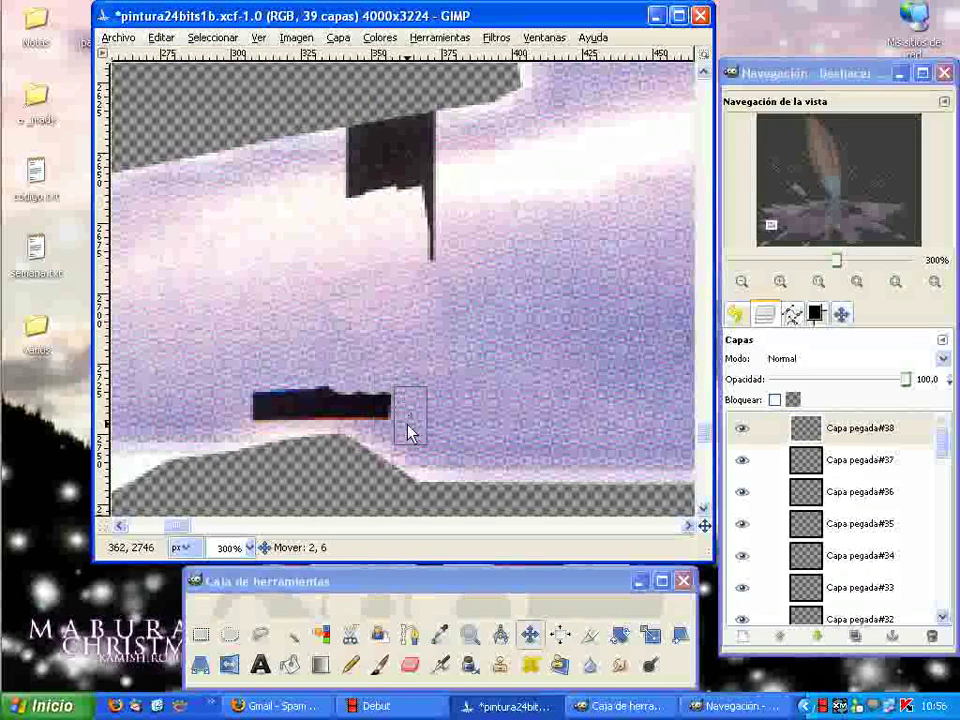
{"action": "mouse_move", "coordinate": [422, 430]}
{"action": "left_mouse_down"}
{"action": "mouse_move", "coordinate": [277, 424]}
{"action": "mouse_move", "coordinate": [310, 413]}
{"action": "left_mouse_up"}
{"action": "left_click", "coordinate": [931, 636]}
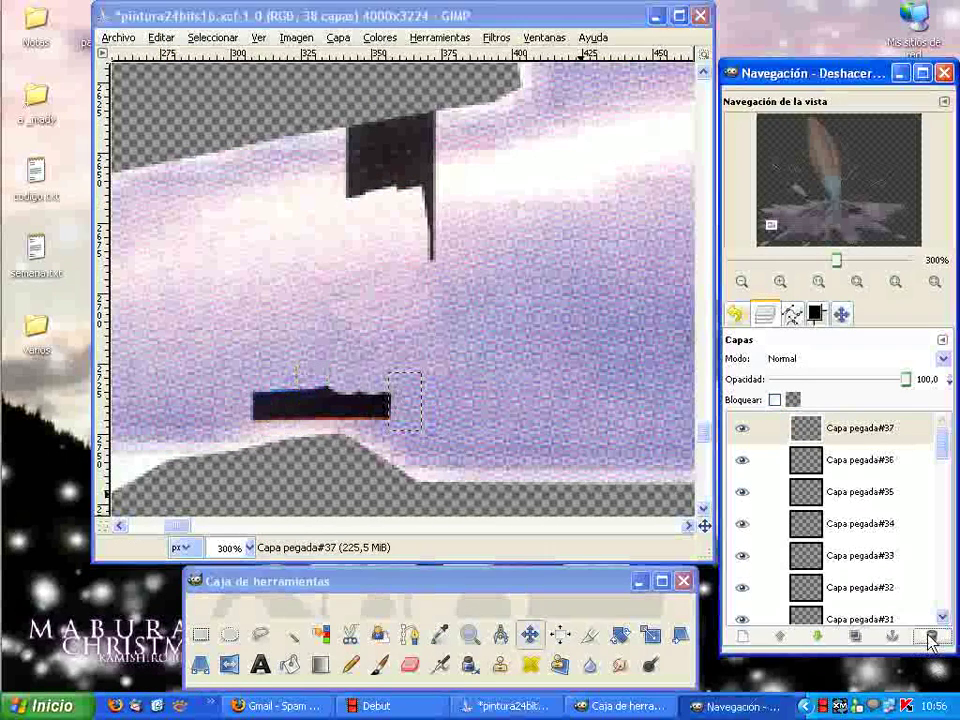
Step: Begin a new freehand outline on the image, then cancel it
{"action": "left_click", "coordinate": [260, 637]}
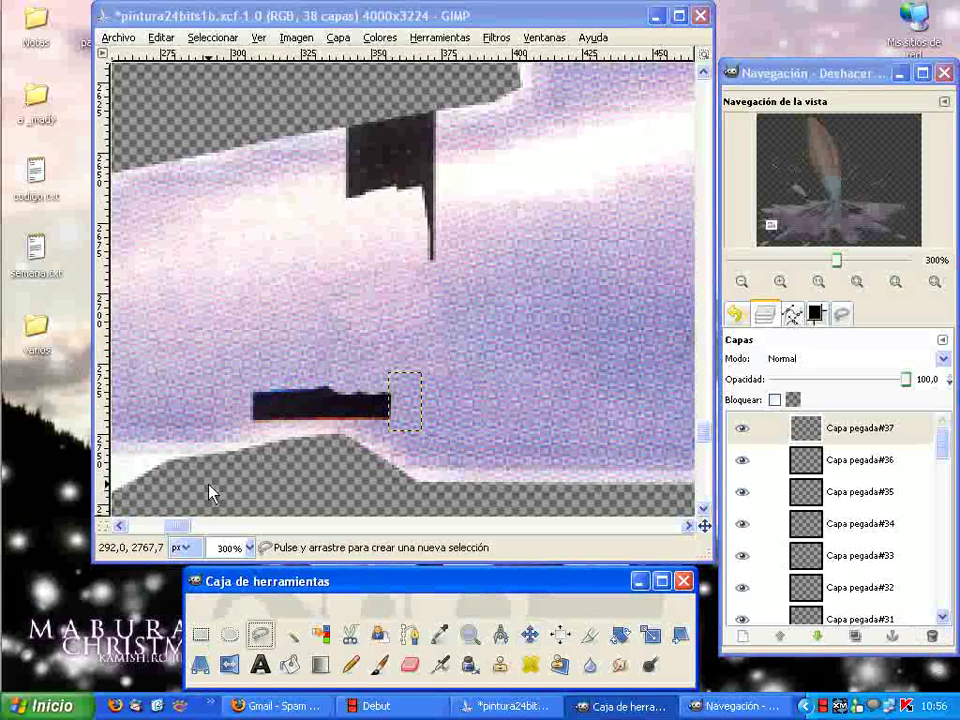
{"action": "left_click", "coordinate": [234, 390]}
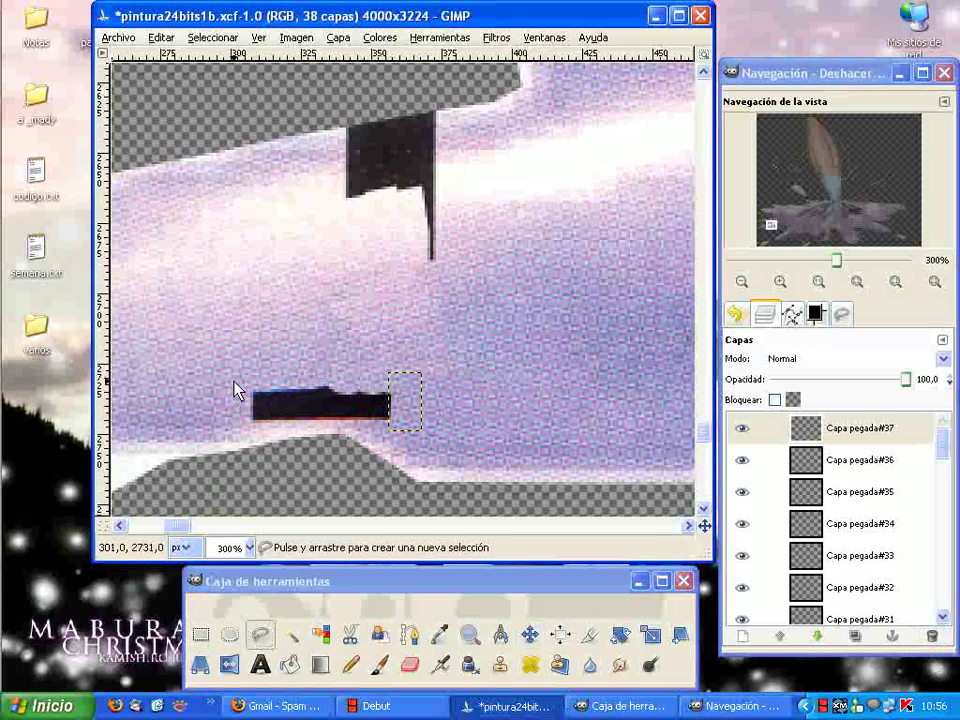
{"action": "left_click_drag", "start_coordinate": [217, 383], "coordinate": [228, 405]}
{"action": "key", "text": "Escape"}
Step: Copy the selected purple area, paste it as a new layer, and move it left over the black bar
{"action": "left_click", "coordinate": [161, 37]}
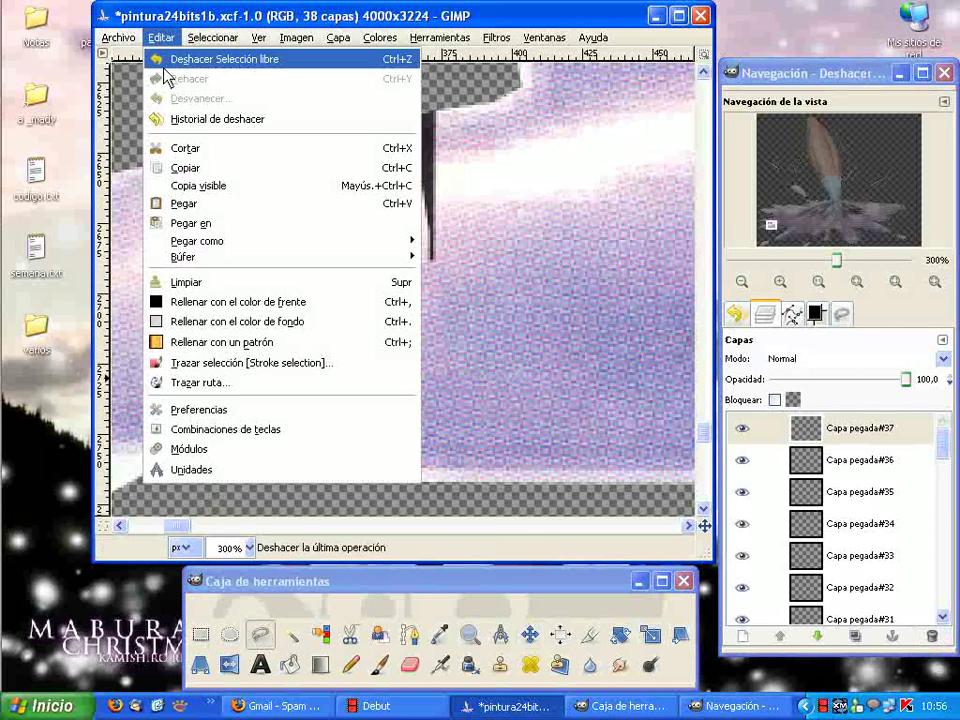
{"action": "left_click", "coordinate": [190, 166]}
{"action": "left_click", "coordinate": [161, 37]}
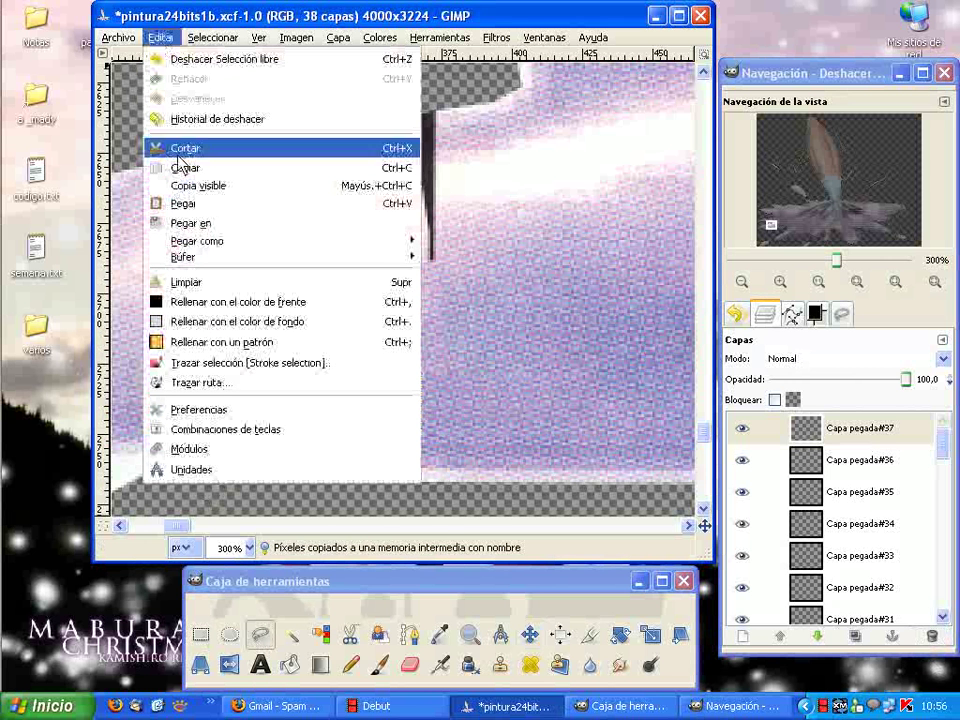
{"action": "left_click", "coordinate": [189, 208]}
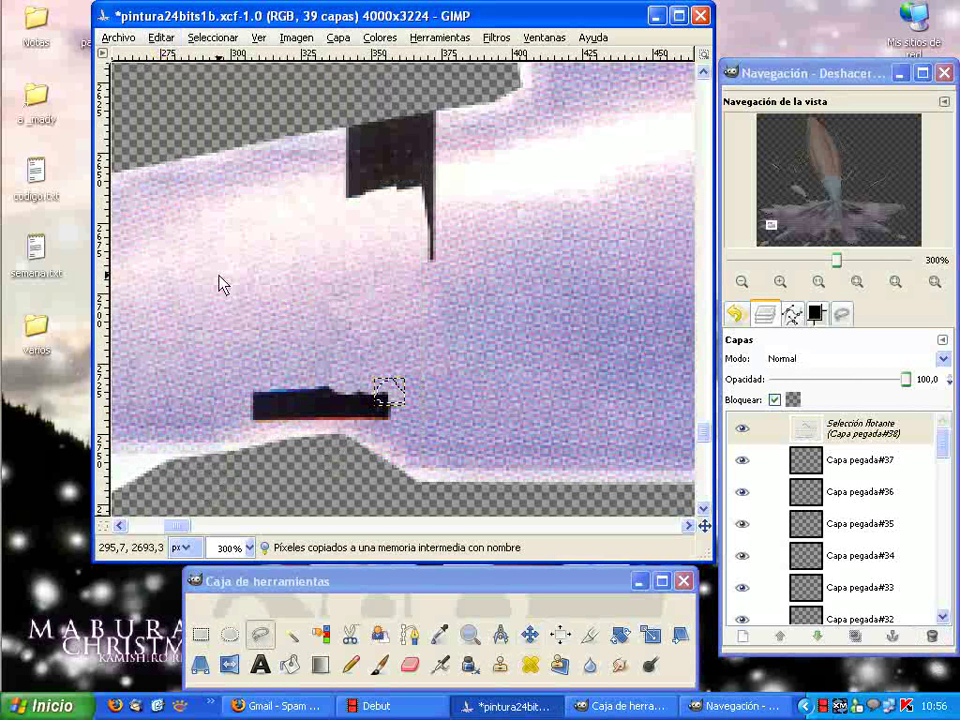
{"action": "key", "text": "shift+ctrl+n"}
{"action": "key", "text": "m"}
{"action": "mouse_move", "coordinate": [388, 396]}
{"action": "left_mouse_down"}
{"action": "mouse_move", "coordinate": [255, 405]}
{"action": "mouse_move", "coordinate": [275, 402]}
{"action": "mouse_move", "coordinate": [270, 396]}
{"action": "mouse_move", "coordinate": [322, 396]}
{"action": "mouse_move", "coordinate": [252, 418]}
{"action": "mouse_move", "coordinate": [253, 408]}
{"action": "mouse_move", "coordinate": [337, 416]}
{"action": "mouse_move", "coordinate": [349, 401]}
{"action": "mouse_move", "coordinate": [360, 413]}
{"action": "mouse_move", "coordinate": [375, 403]}
{"action": "left_mouse_up"}
Step: Paste ten more copies of the purple patch, each as its own layer
{"action": "key", "text": "ctrl+v"}
{"action": "key", "text": "shift+ctrl+n"}
{"action": "key", "text": "ctrl+v"}
{"action": "key", "text": "shift+ctrl+n"}
{"action": "key", "text": "ctrl+v"}
{"action": "key", "text": "shift+ctrl+n"}
{"action": "key", "text": "ctrl+v"}
{"action": "key", "text": "shift+ctrl+n"}
{"action": "key", "text": "ctrl+v"}
{"action": "key", "text": "shift+ctrl+n"}
{"action": "key", "text": "ctrl+v"}
{"action": "key", "text": "shift+ctrl+n"}
{"action": "key", "text": "ctrl+v"}
{"action": "key", "text": "shift+ctrl+n"}
{"action": "key", "text": "ctrl+v"}
{"action": "key", "text": "shift+ctrl+n"}
{"action": "key", "text": "ctrl+v"}
{"action": "key", "text": "shift+ctrl+n"}
{"action": "key", "text": "ctrl+v"}
{"action": "key", "text": "shift+ctrl+n"}
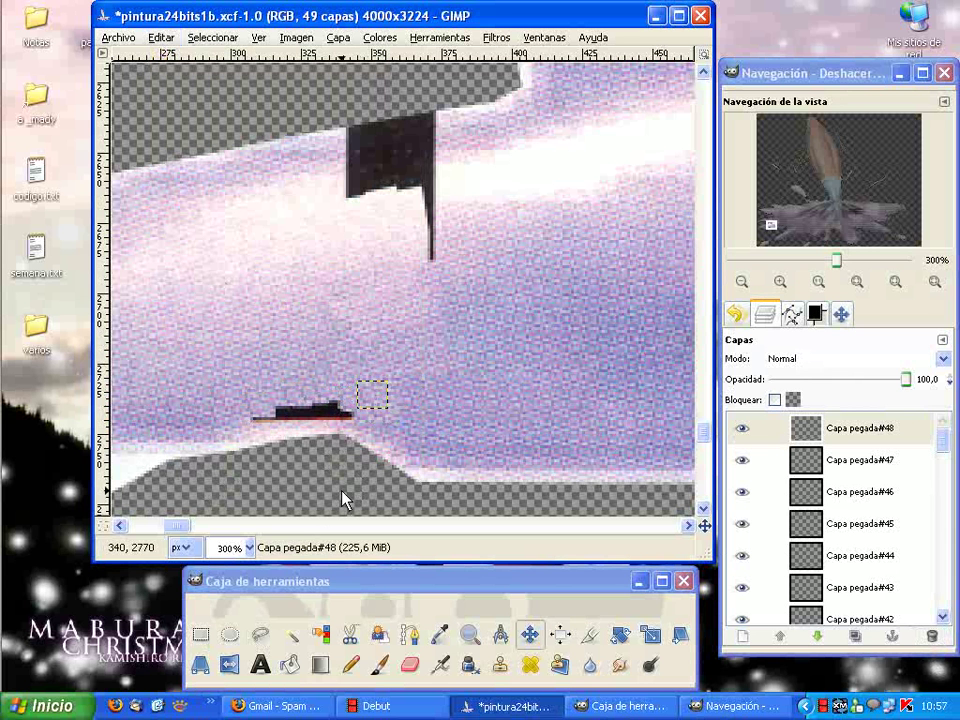
{"action": "left_click", "coordinate": [271, 630]}
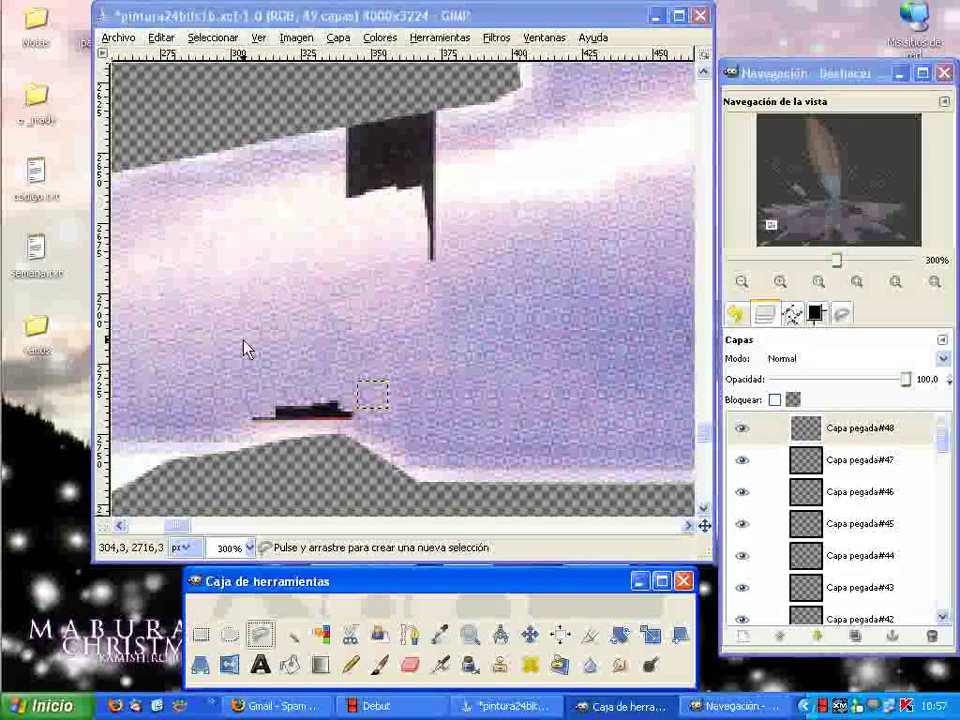
Step: Copy the visible purple pixels and paste them as a new layer over the dark stub
{"action": "left_click_drag", "start_coordinate": [229, 332], "coordinate": [256, 345]}
{"action": "key", "text": "Escape"}
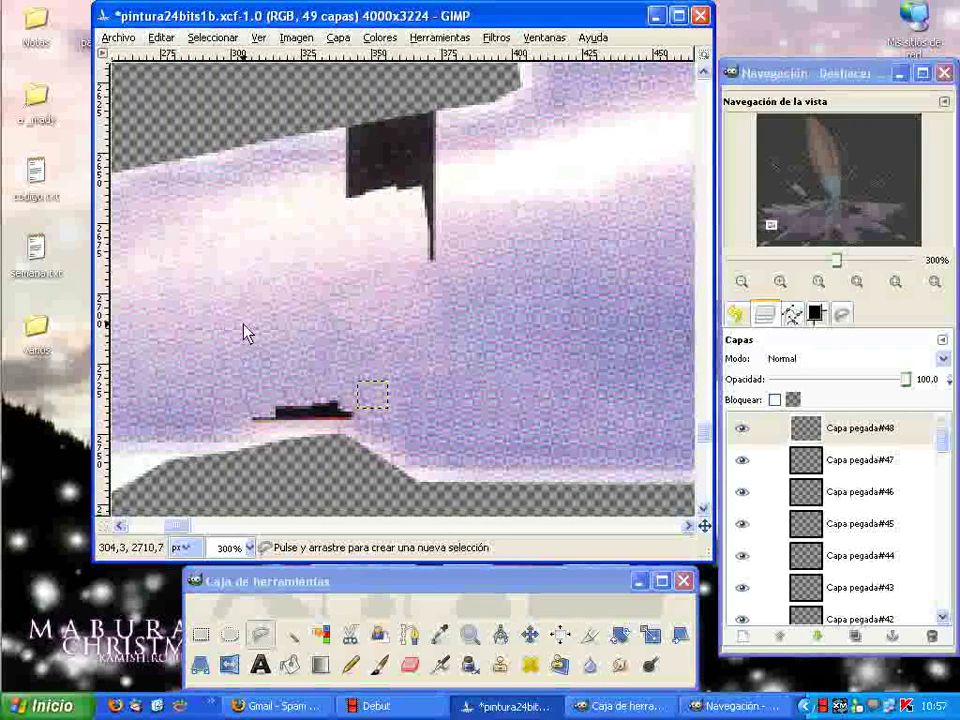
{"action": "left_click", "coordinate": [161, 37]}
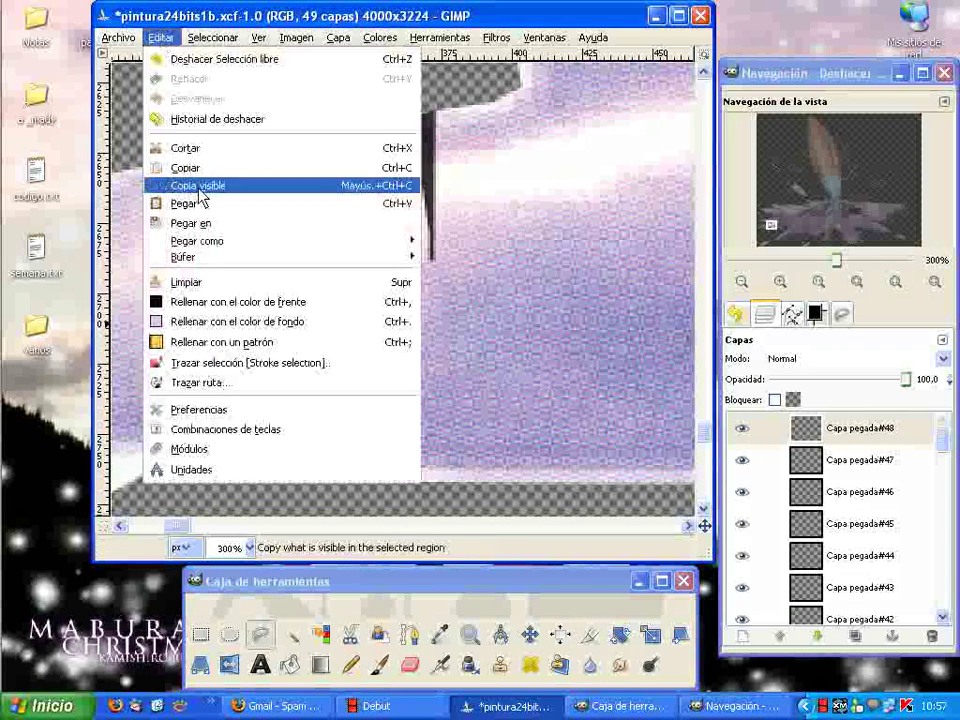
{"action": "left_click", "coordinate": [210, 187]}
{"action": "left_click", "coordinate": [161, 37]}
{"action": "left_click", "coordinate": [160, 201]}
{"action": "key", "text": "m"}
{"action": "key", "text": "shift+ctrl+n"}
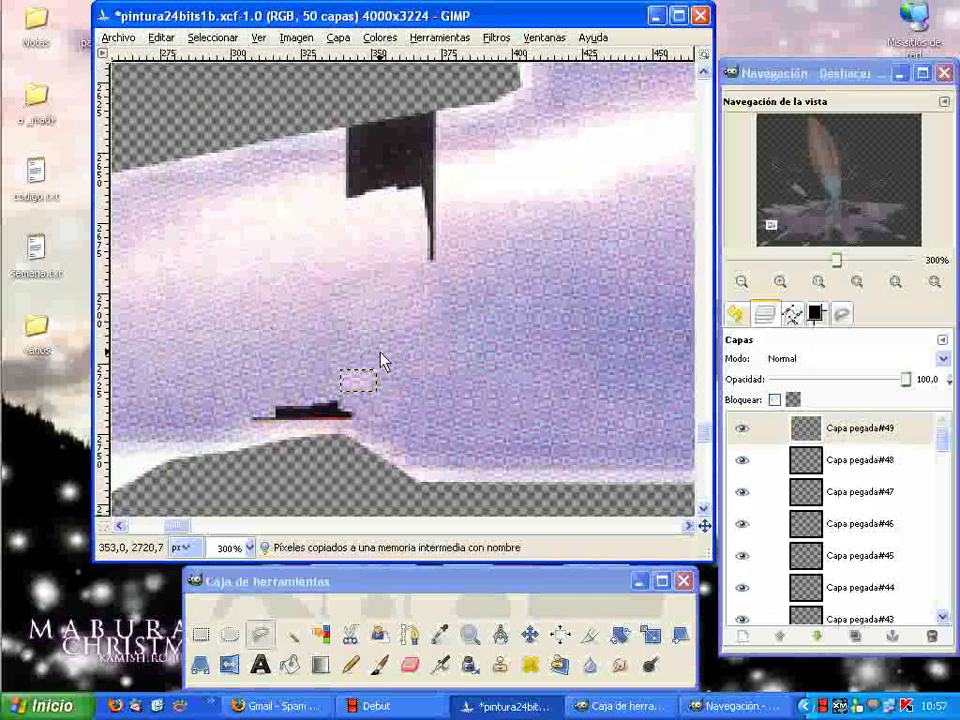
{"action": "left_click_drag", "start_coordinate": [362, 381], "coordinate": [334, 424]}
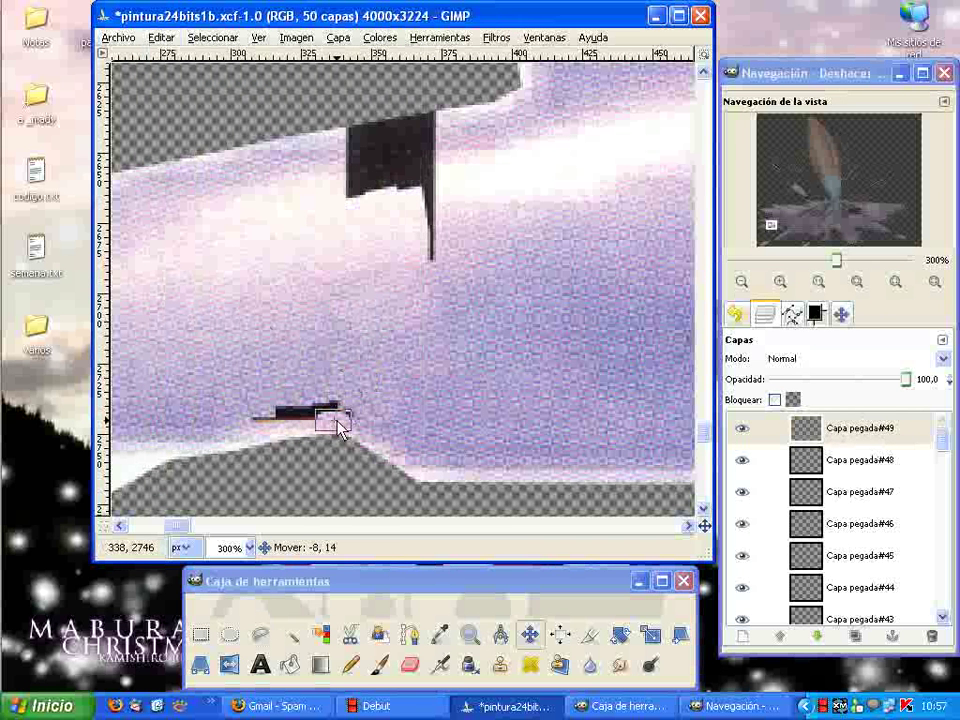
Step: Paste six more purple patch copies as layers, nudging the first one left over the stub
{"action": "key", "text": "ctrl+v"}
{"action": "key", "text": "shift+ctrl+n"}
{"action": "mouse_move", "coordinate": [347, 418]}
{"action": "left_mouse_down"}
{"action": "mouse_move", "coordinate": [279, 426]}
{"action": "mouse_move", "coordinate": [340, 422]}
{"action": "left_mouse_up"}
{"action": "key", "text": "ctrl+v"}
{"action": "key", "text": "shift+ctrl+n"}
{"action": "key", "text": "ctrl+v"}
{"action": "key", "text": "shift+ctrl+n"}
{"action": "key", "text": "ctrl+v"}
{"action": "key", "text": "shift+ctrl+n"}
{"action": "key", "text": "ctrl+v"}
{"action": "key", "text": "shift+ctrl+n"}
{"action": "key", "text": "ctrl+v"}
{"action": "key", "text": "shift+ctrl+n"}
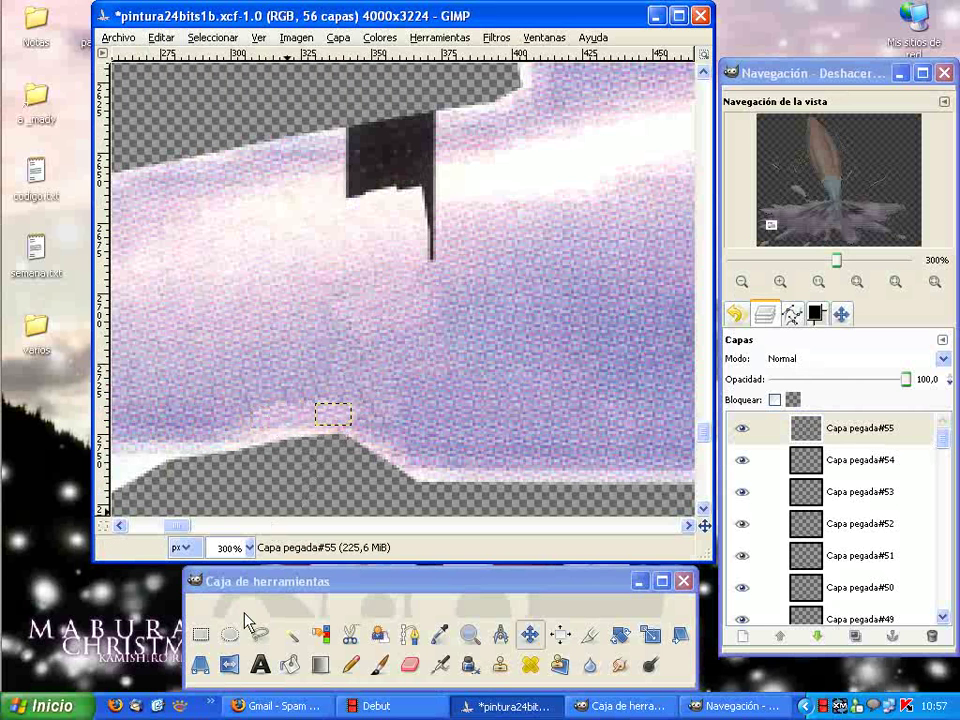
Step: Lasso a new purple area and paste it as another patch
{"action": "left_click", "coordinate": [258, 638]}
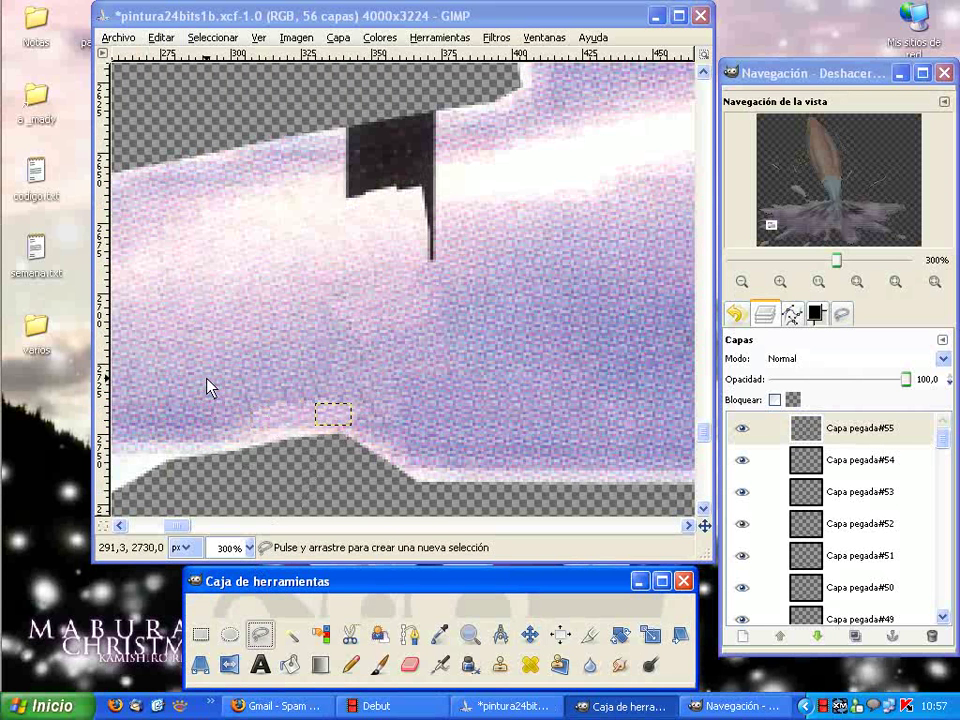
{"action": "left_click_drag", "start_coordinate": [224, 377], "coordinate": [213, 389]}
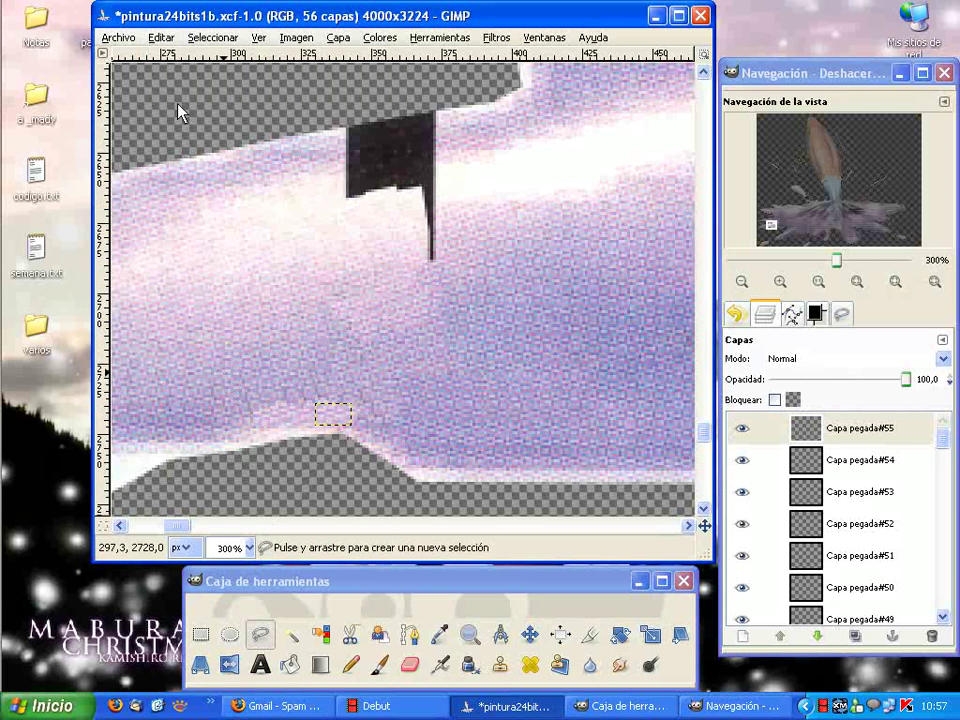
{"action": "left_click", "coordinate": [161, 37]}
{"action": "left_click", "coordinate": [205, 202]}
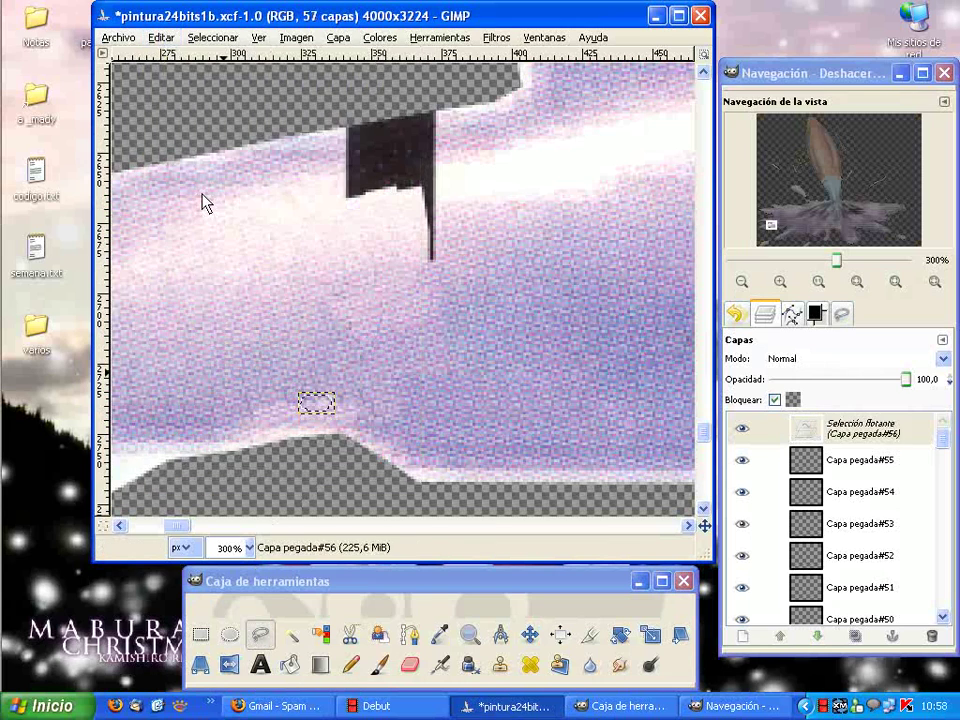